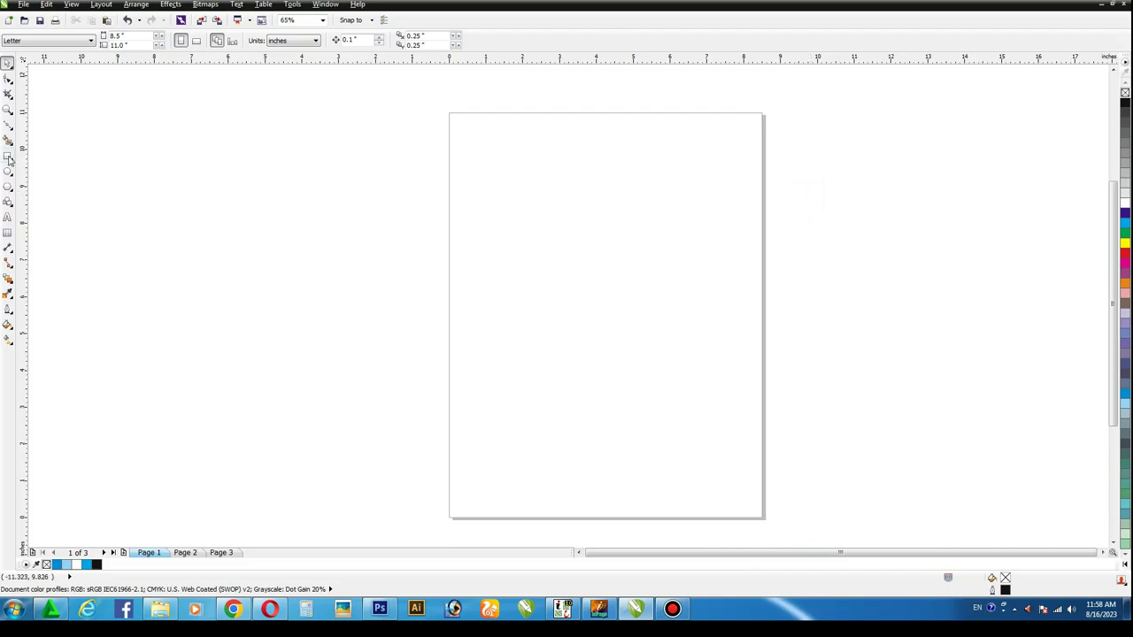
- Draw the card rectangle at 1.25 × 2 inches and zoom to fit it
click(7, 157)
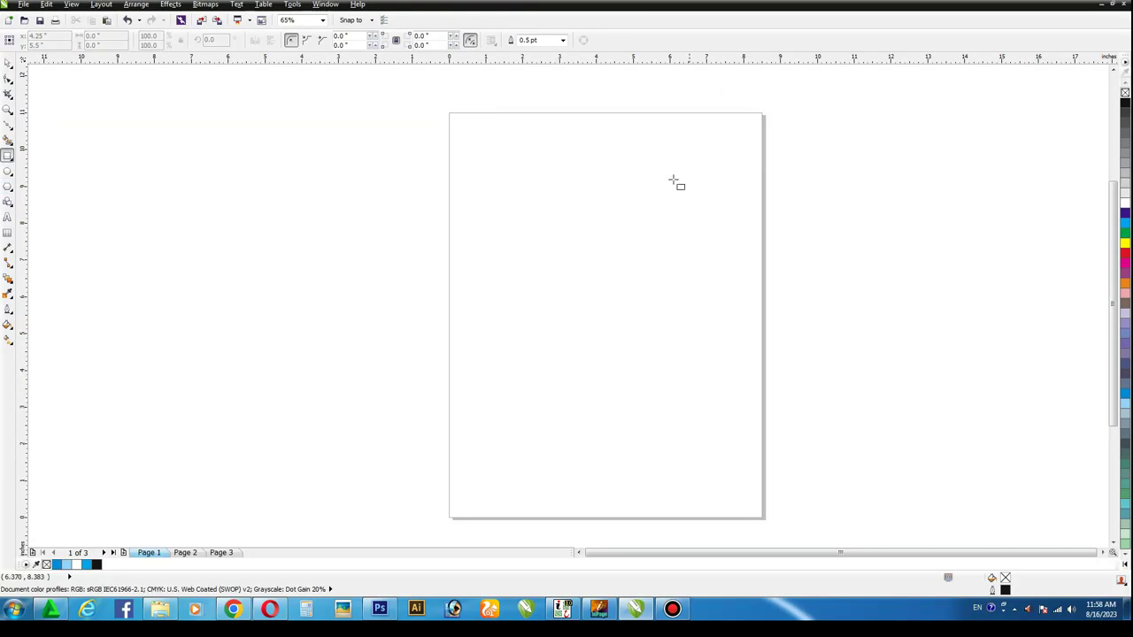
drag(513, 197, 657, 373)
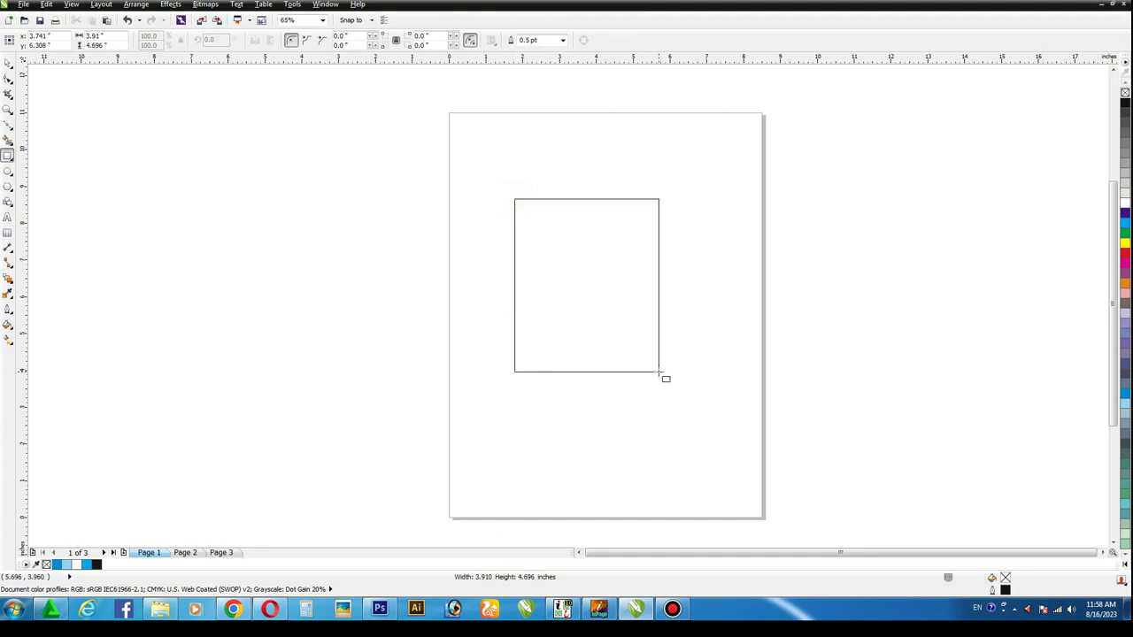
click(118, 37)
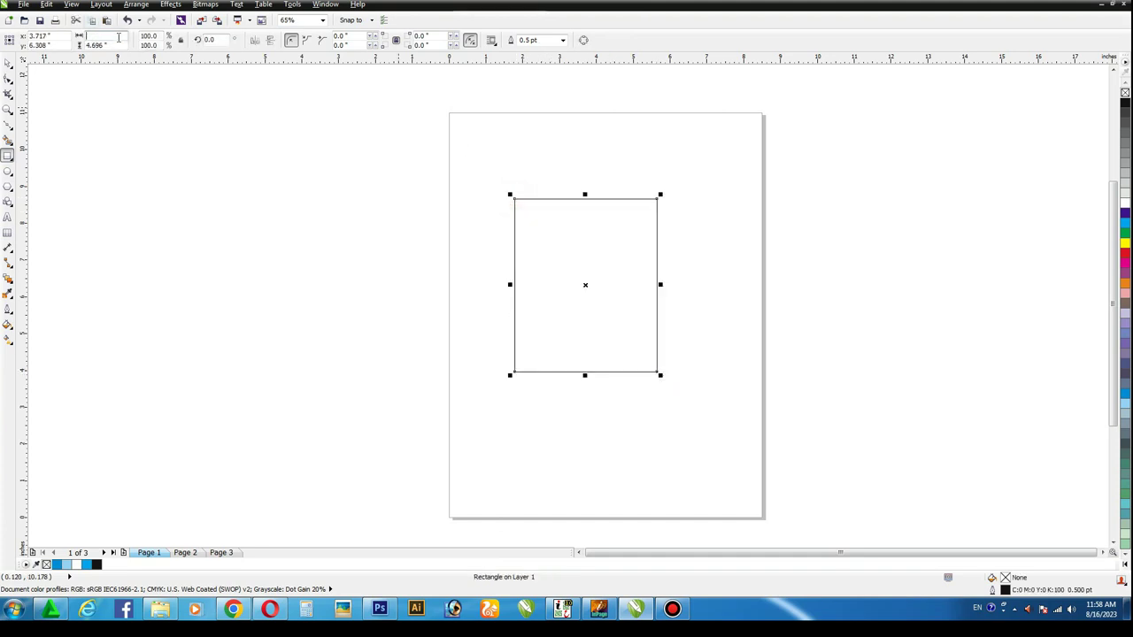
text(1.25)
key(Return)
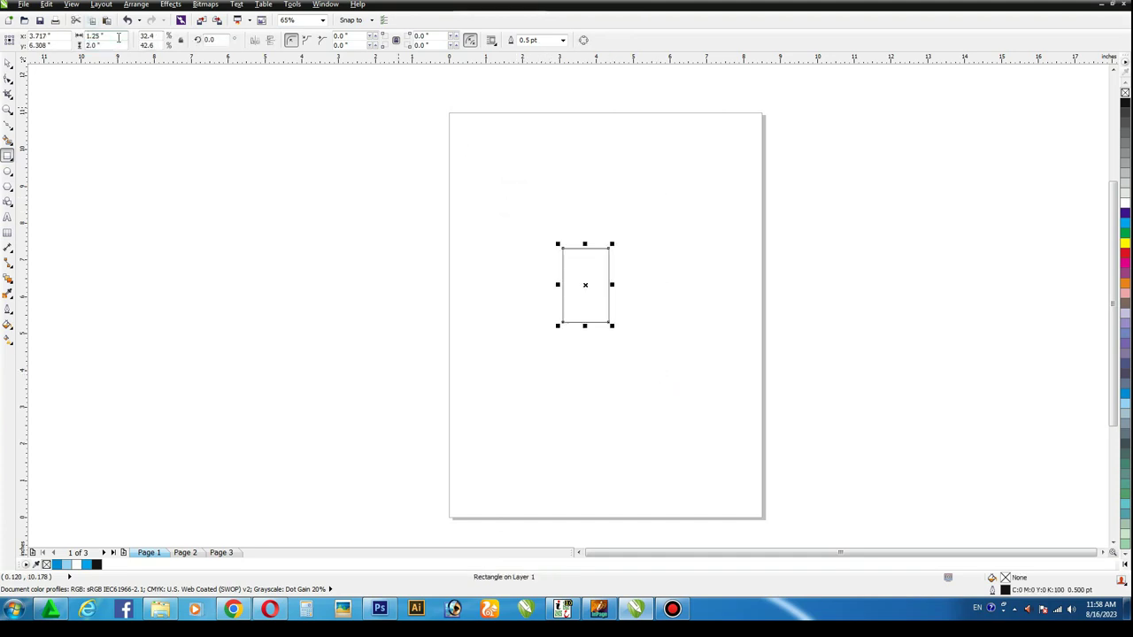
key(shift+F2)
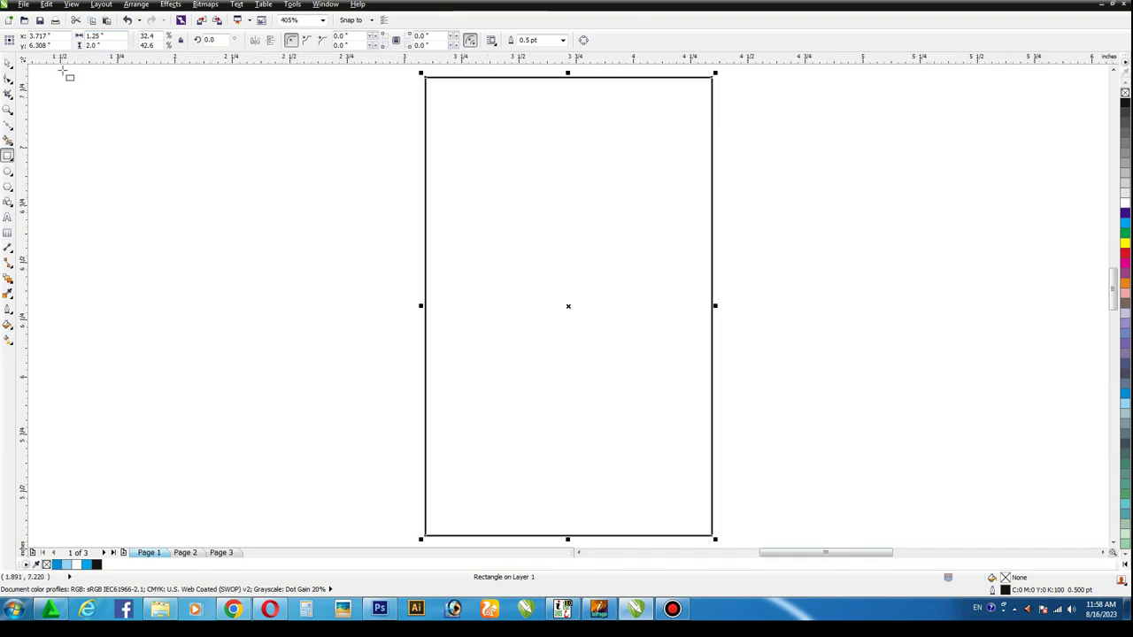
click(8, 63)
click(63, 132)
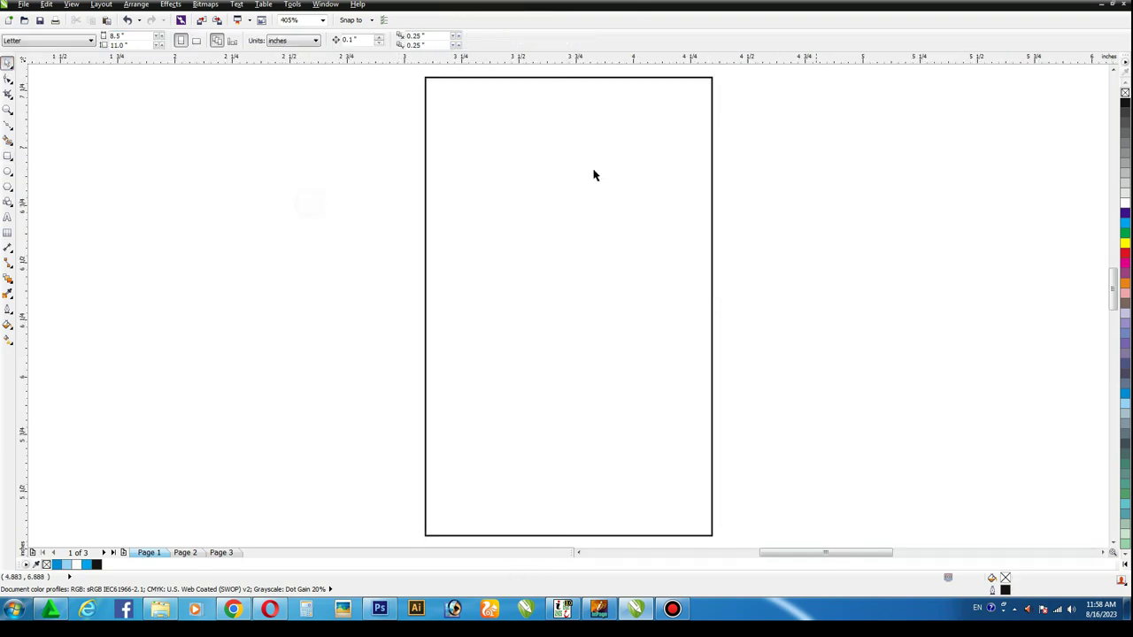
click(669, 184)
- Paste a copy of the card, shrink it to the upper half, and convert it to curves
click(49, 5)
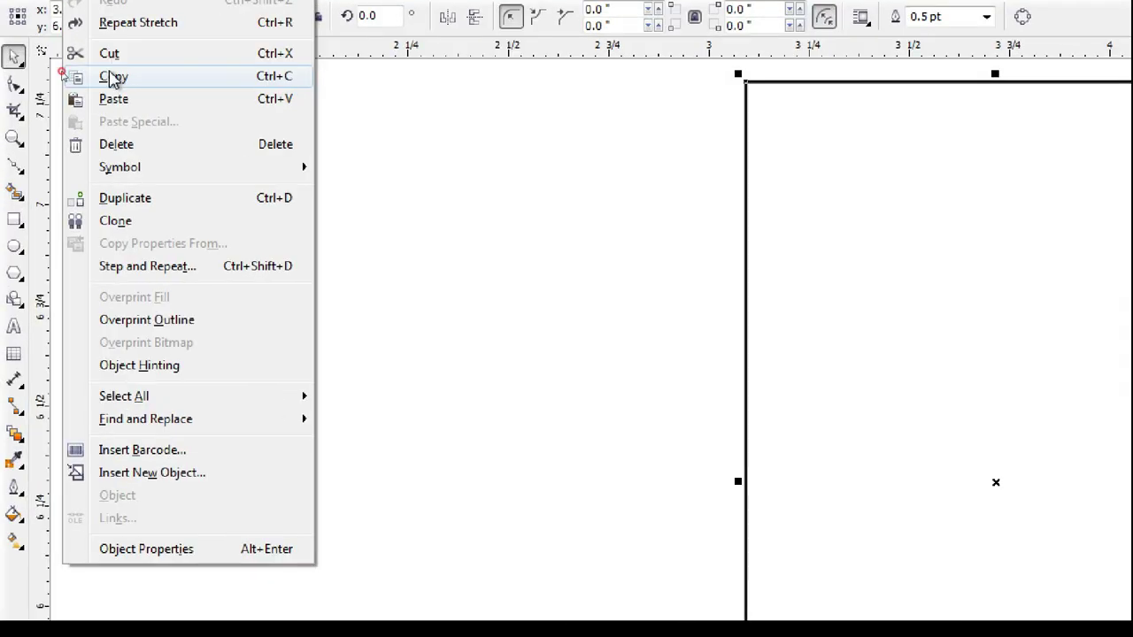
click(64, 76)
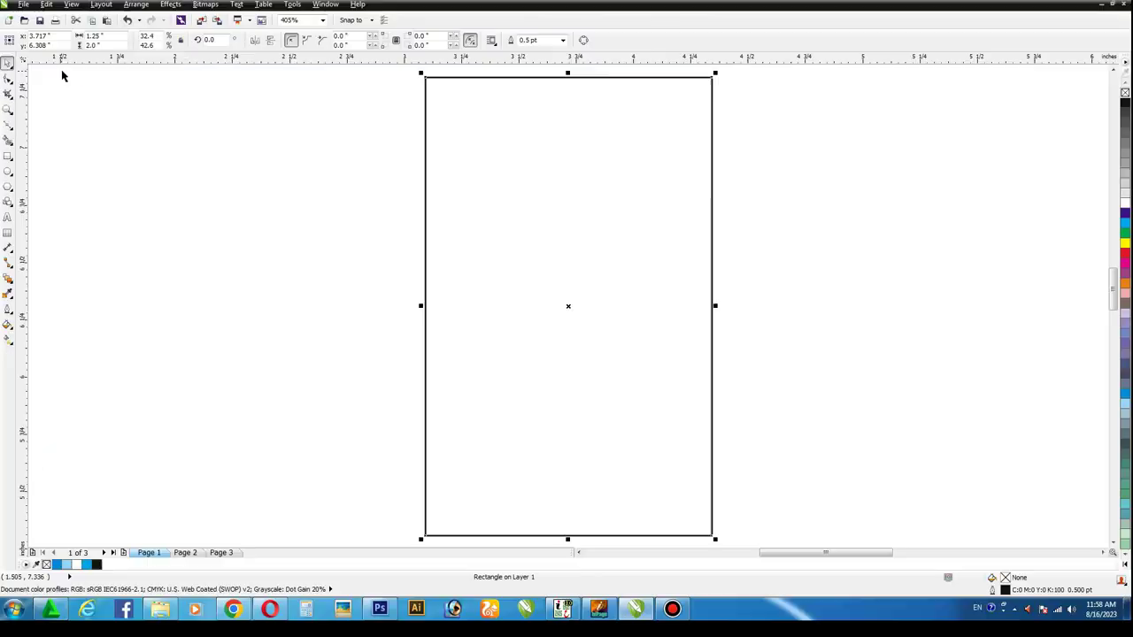
click(46, 4)
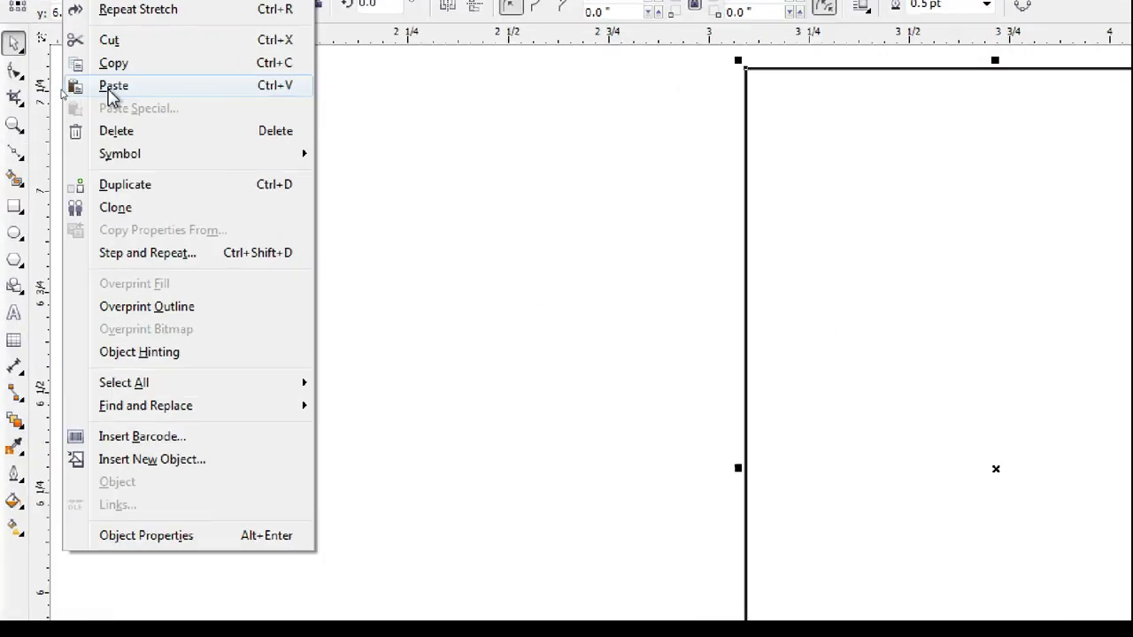
click(64, 87)
drag(573, 527, 581, 292)
right_click(572, 212)
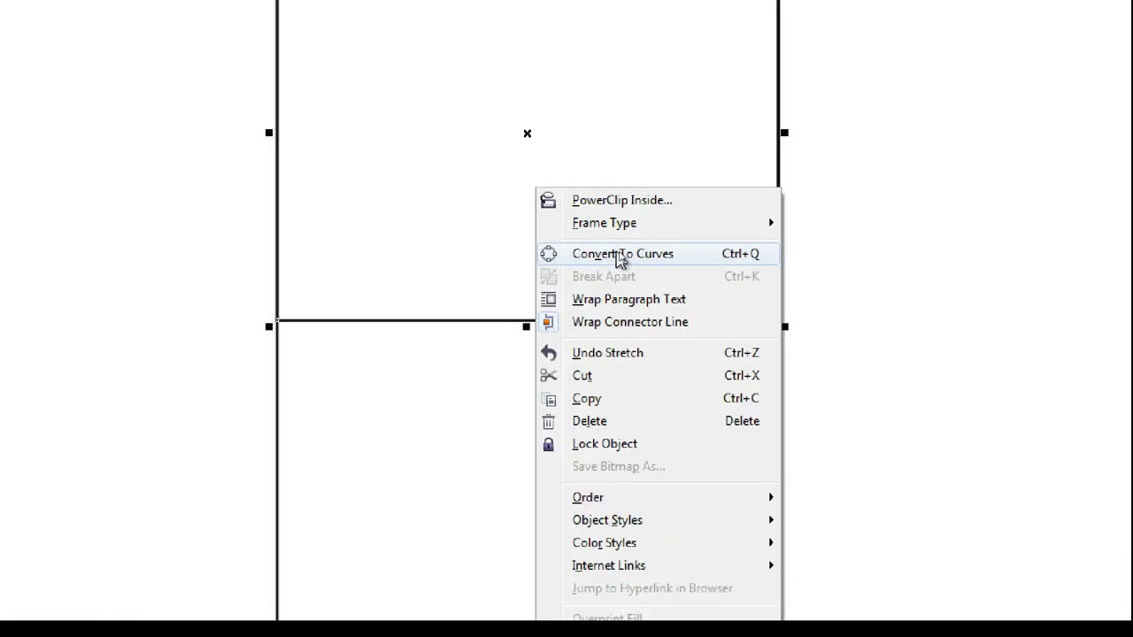
click(618, 252)
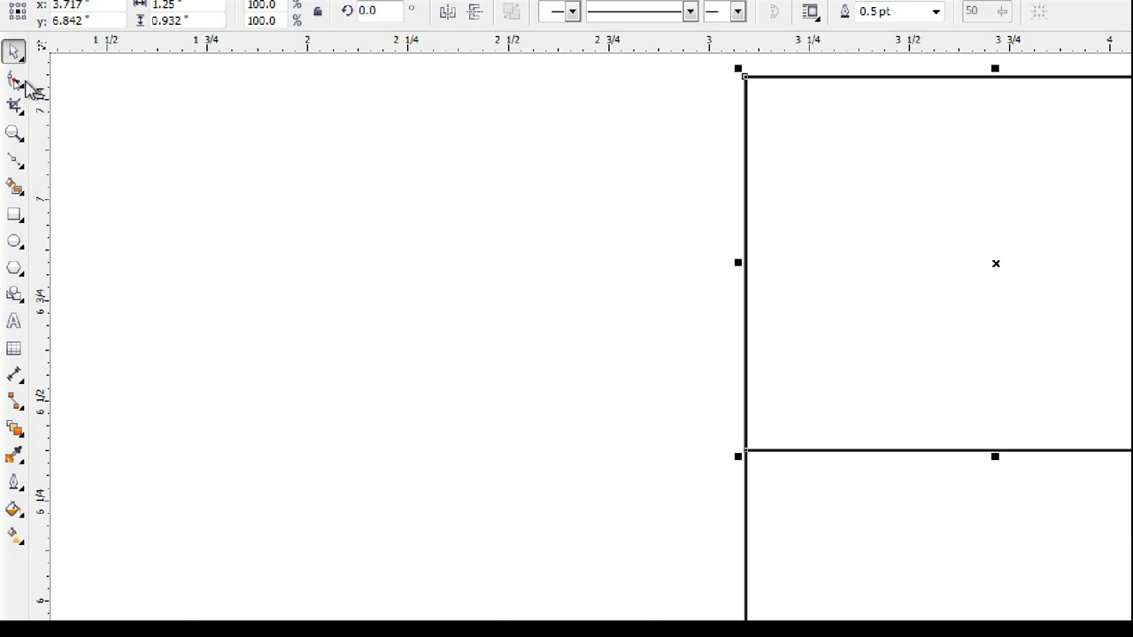
click(8, 79)
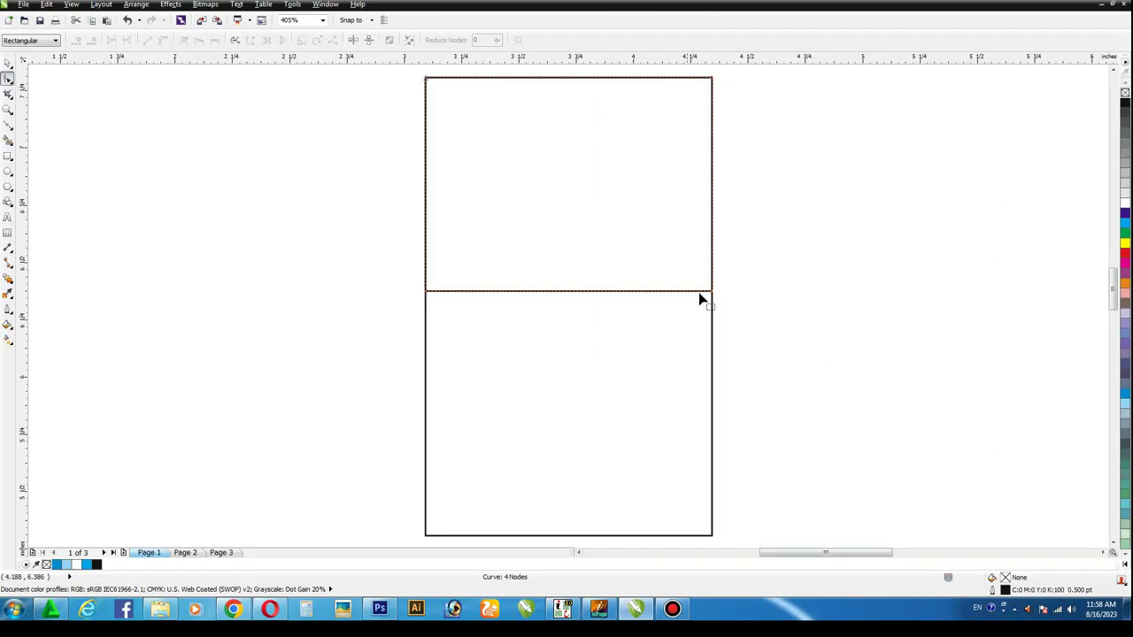
- Slant the top shape's bottom edge upward and fill it blue with no outline
drag(713, 293, 708, 220)
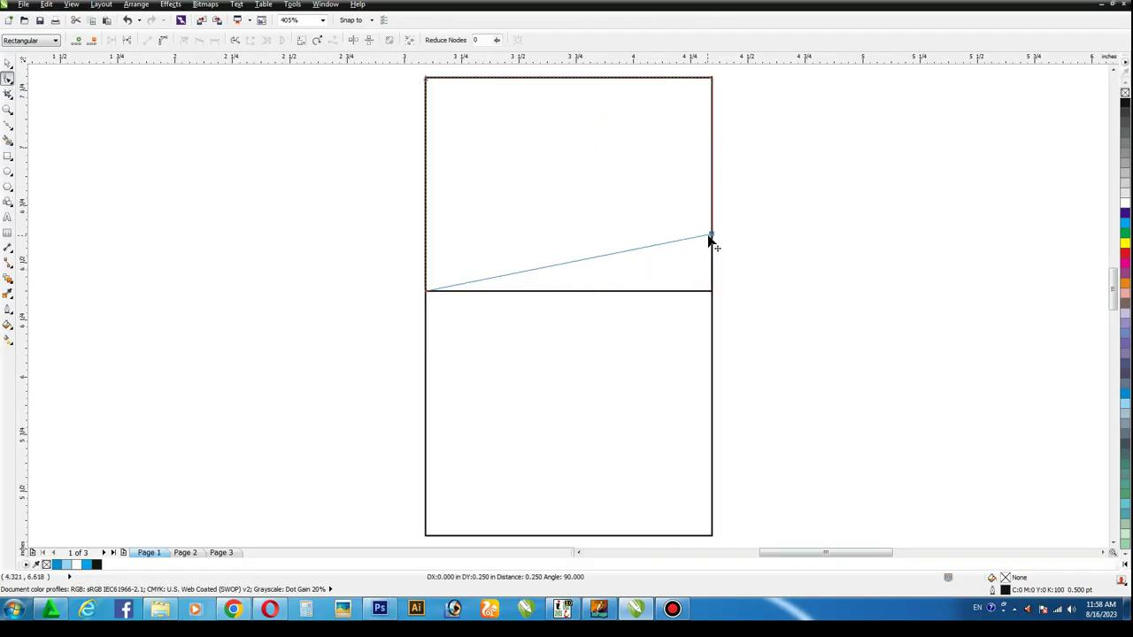
drag(709, 224, 710, 215)
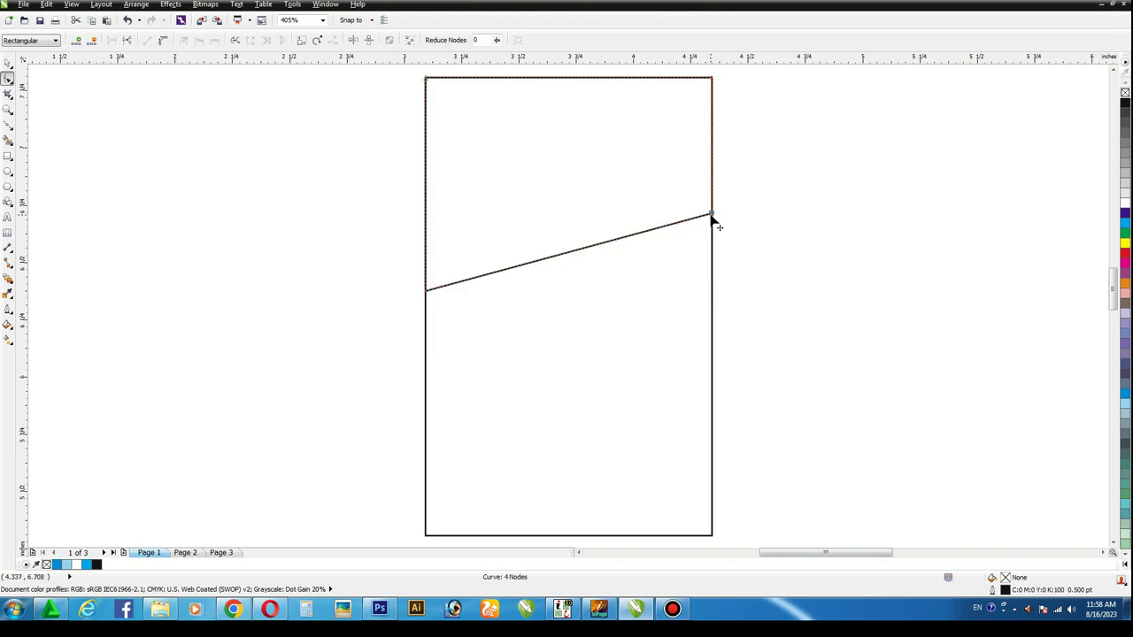
click(8, 62)
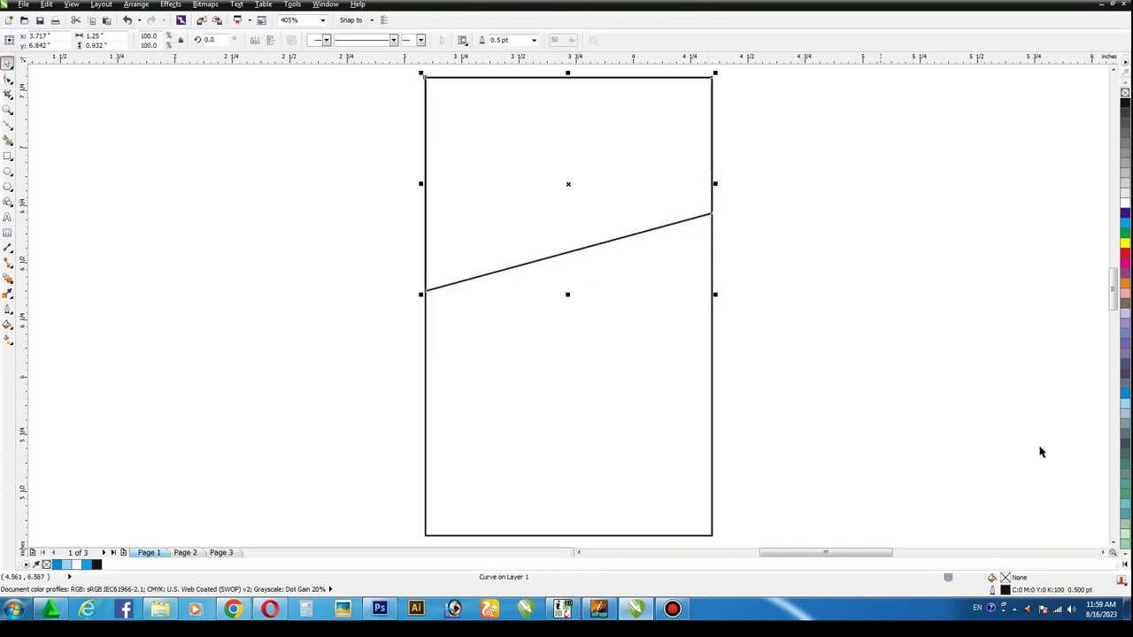
click(1124, 393)
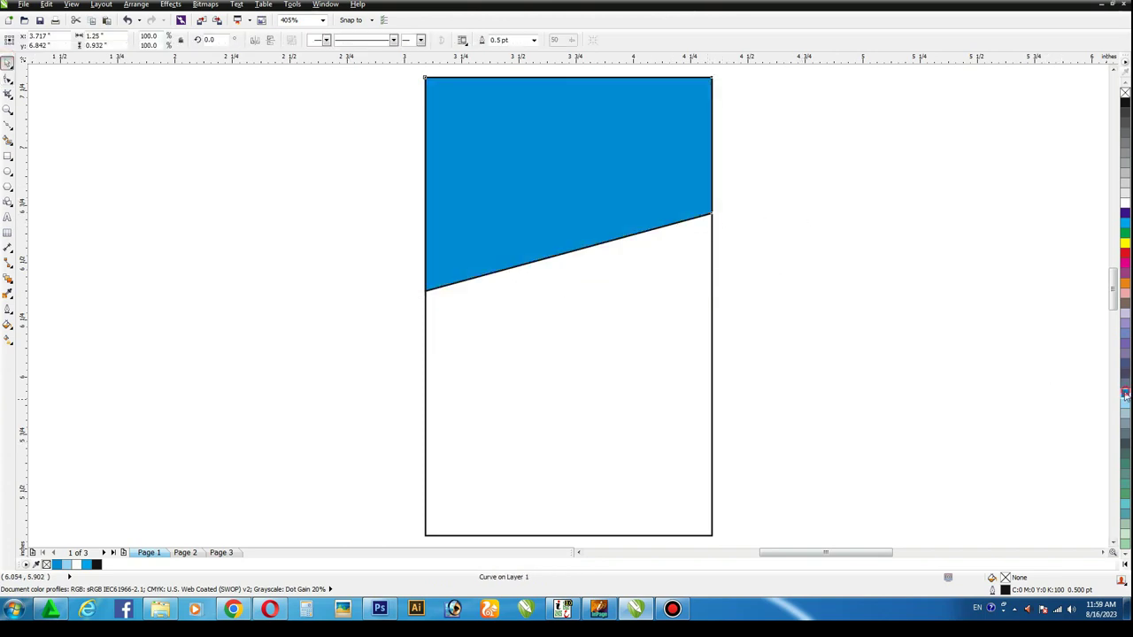
right_click(1124, 92)
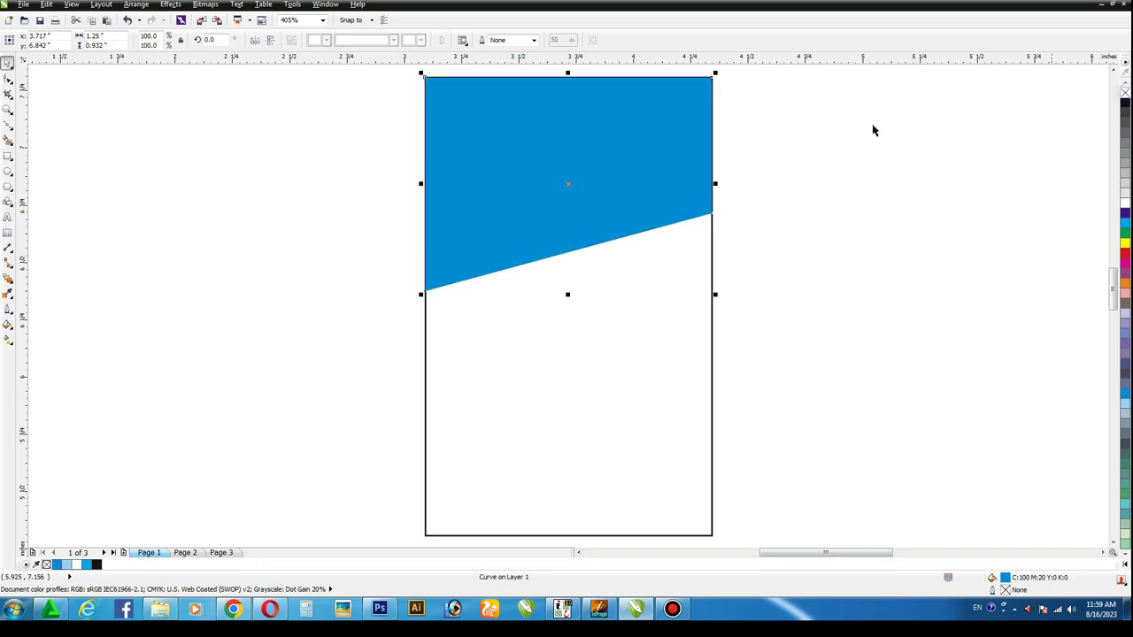
- Add a horizontally mirrored light-blue copy of the header sent behind the blue shape
click(46, 4)
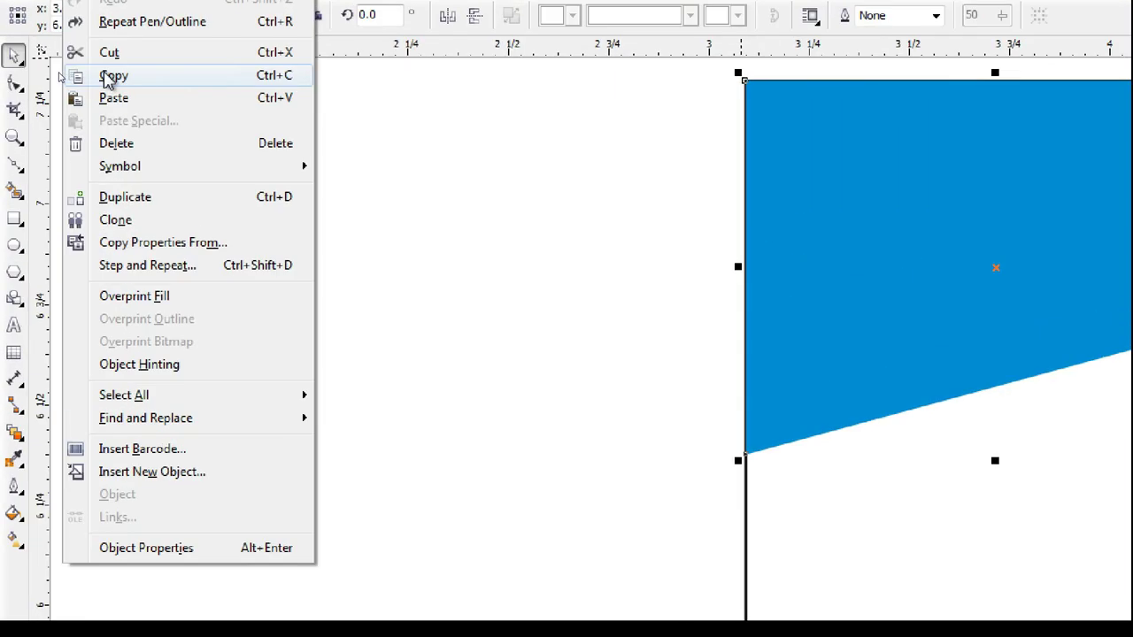
click(64, 75)
click(47, 5)
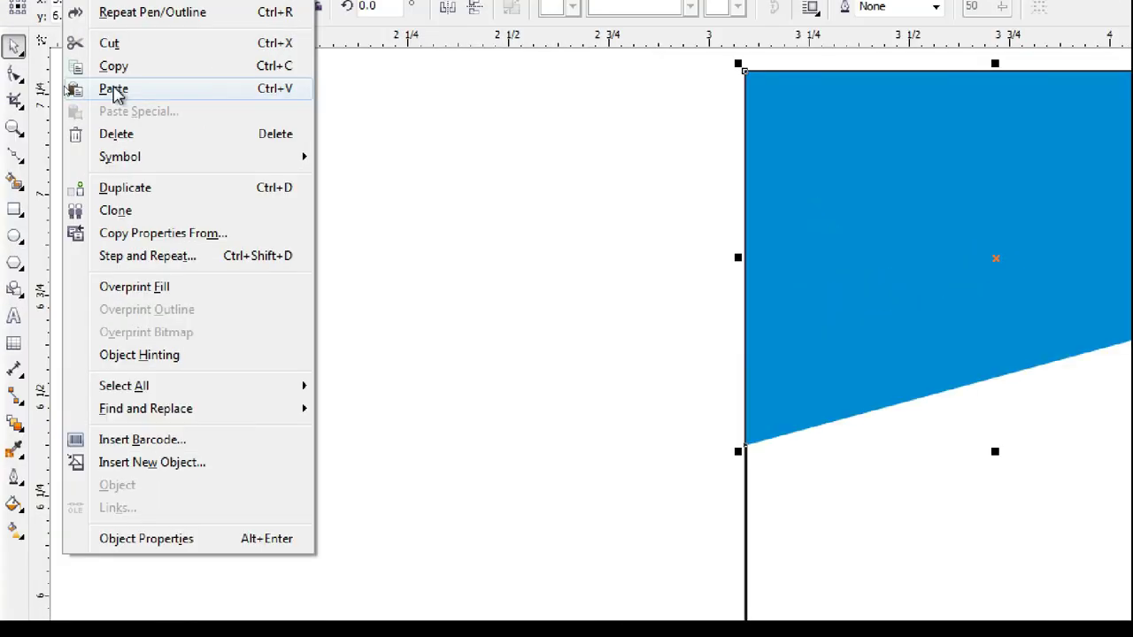
click(115, 91)
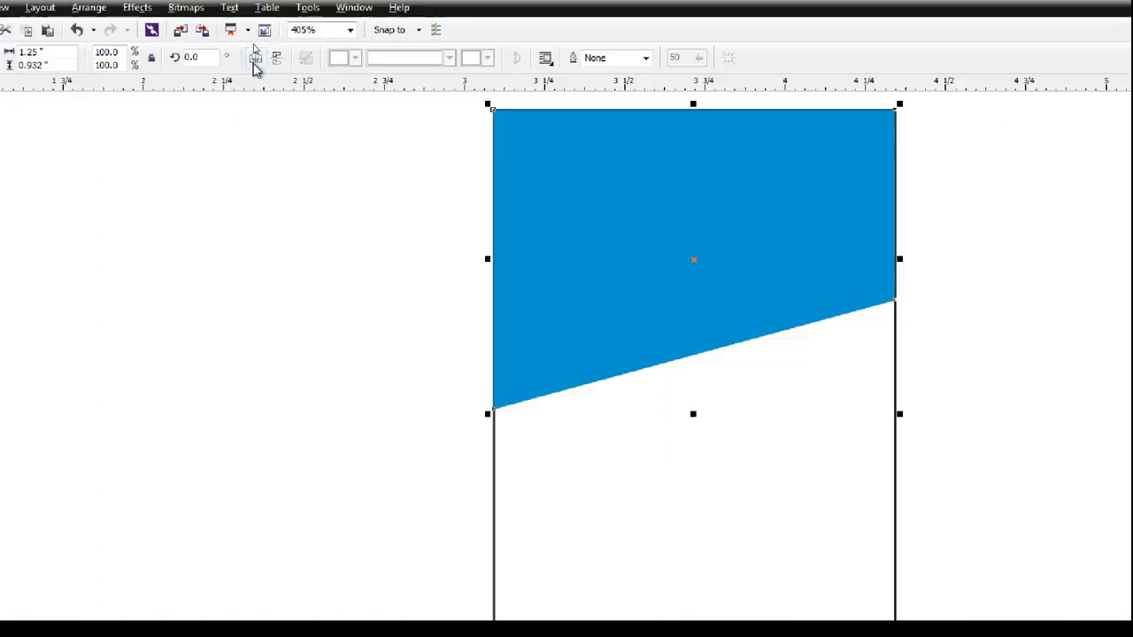
click(254, 41)
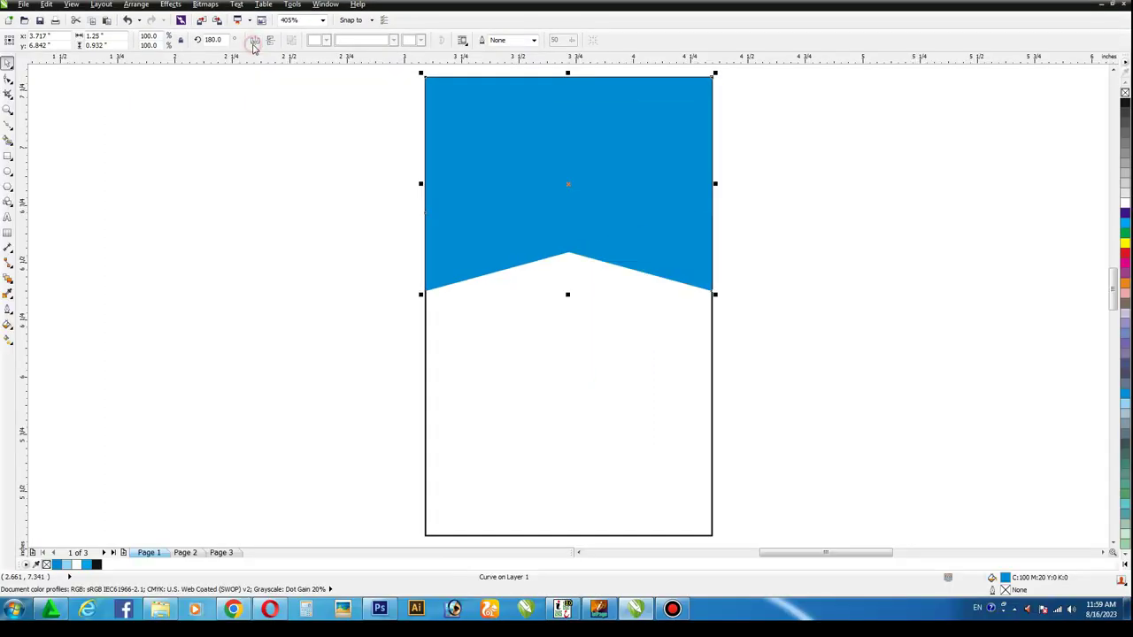
click(1124, 402)
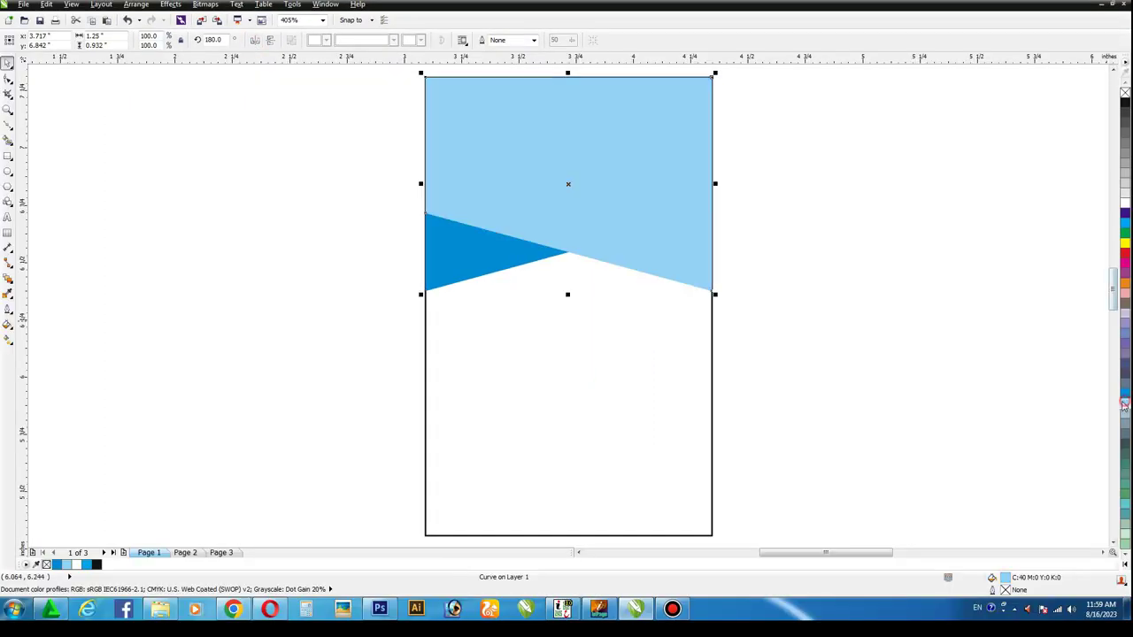
right_click(630, 246)
click(846, 292)
key(shift+Page_Down)
click(842, 271)
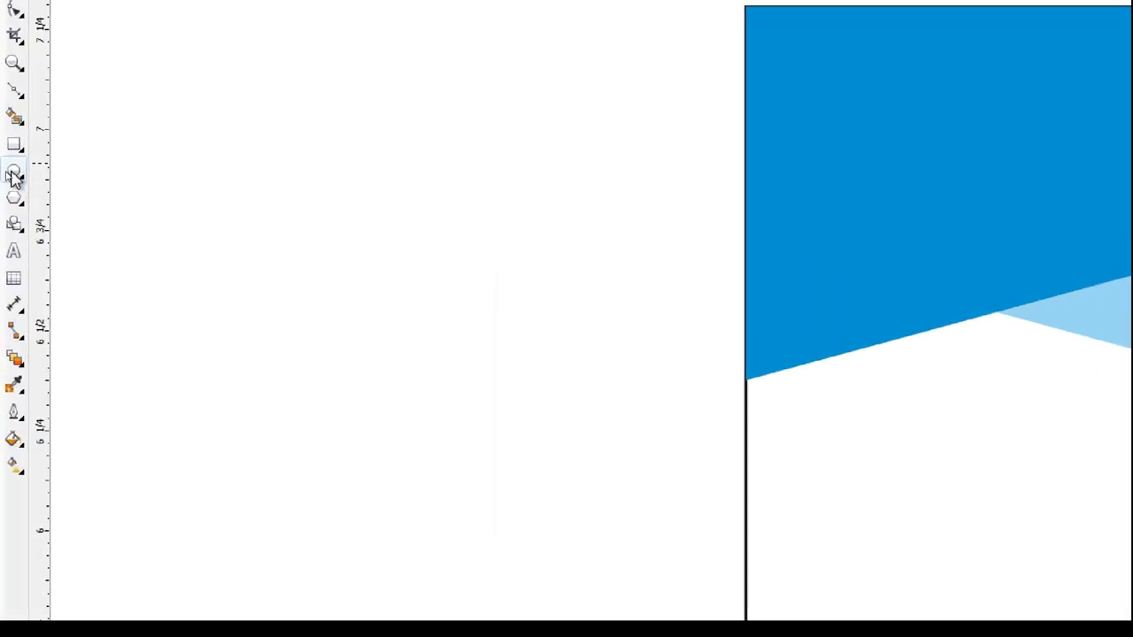
- Draw a white circle with a blue outline over the chevron point of the header
click(7, 172)
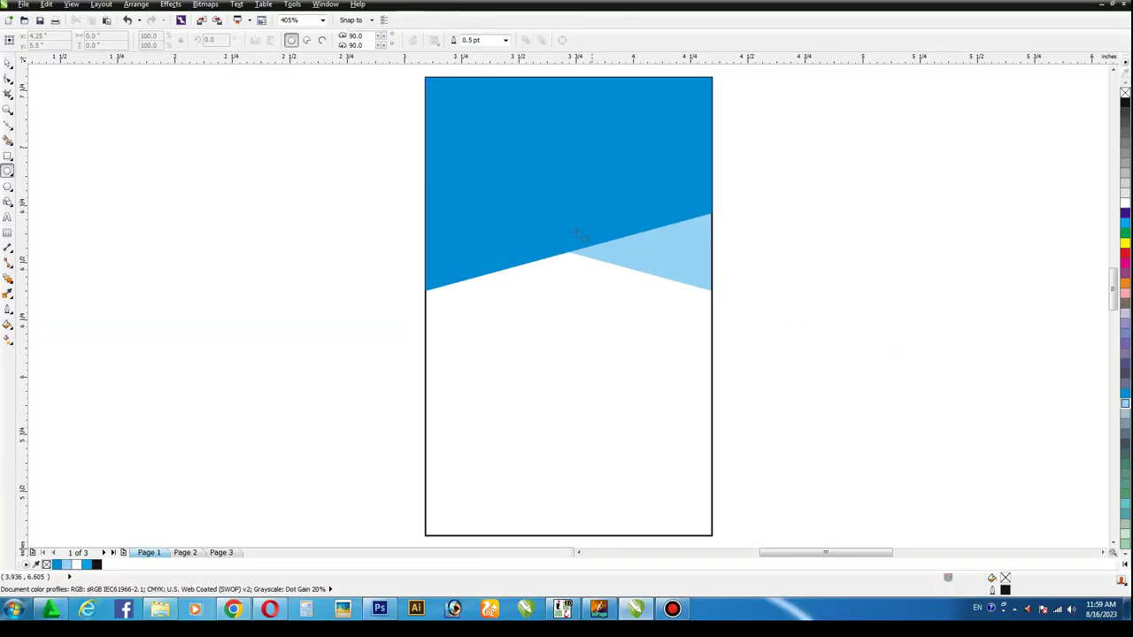
drag(534, 206, 645, 317)
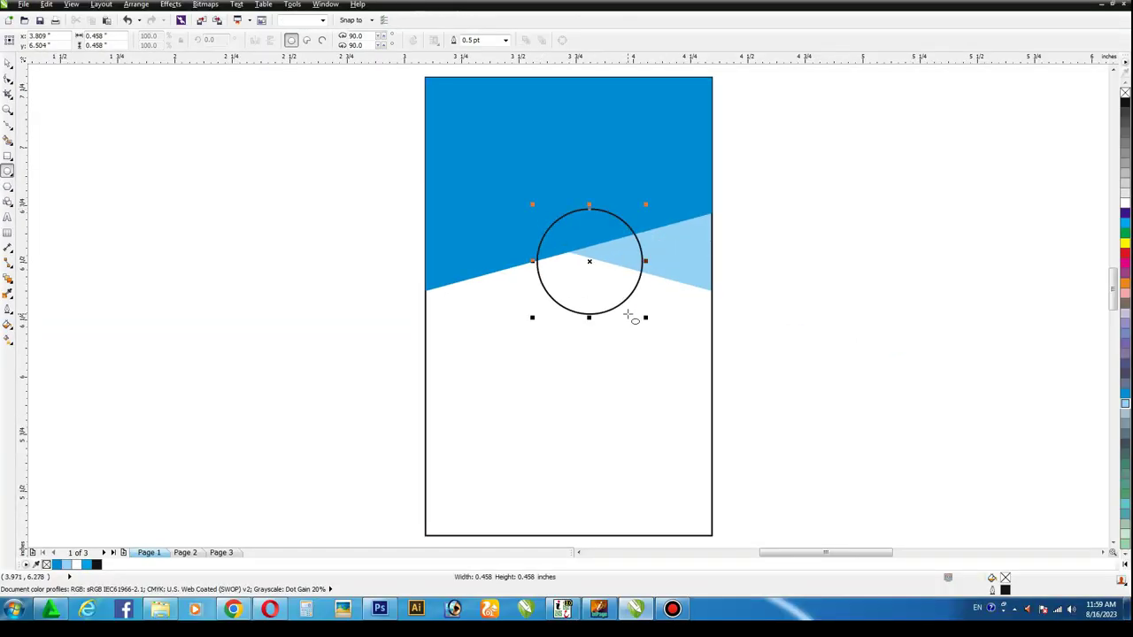
key(space)
click(662, 328)
drag(640, 286, 620, 286)
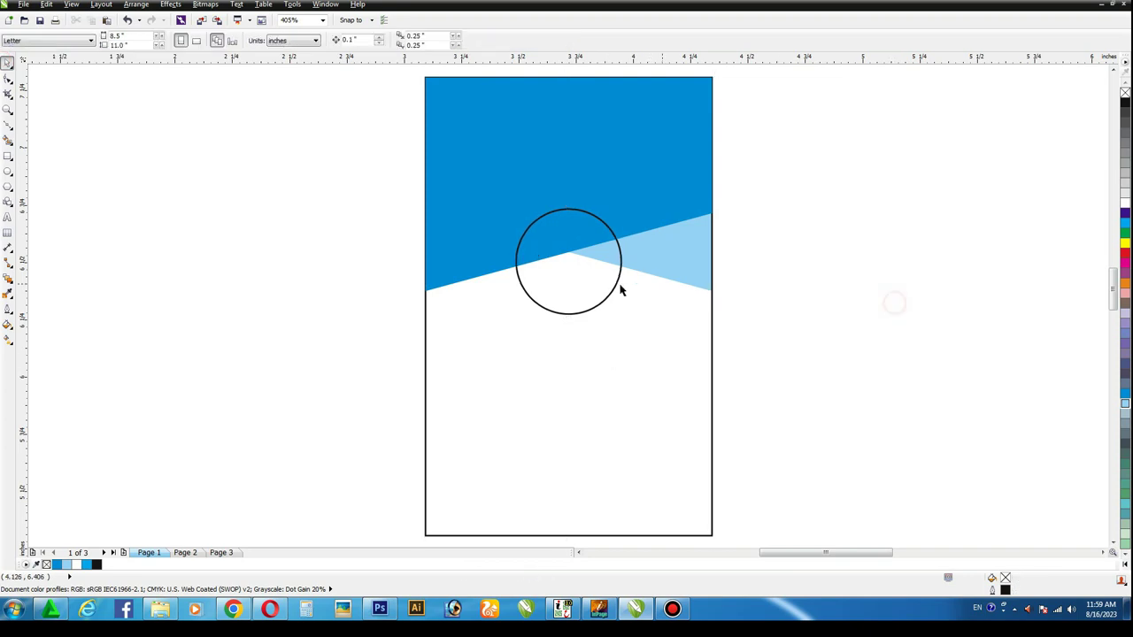
click(1124, 203)
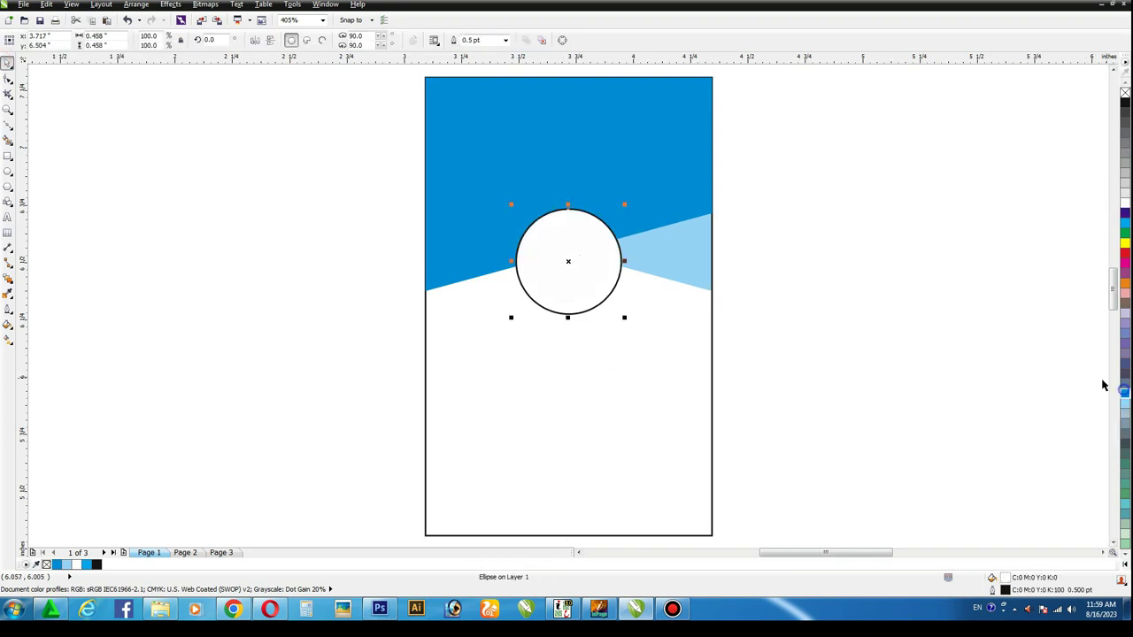
right_click(1124, 395)
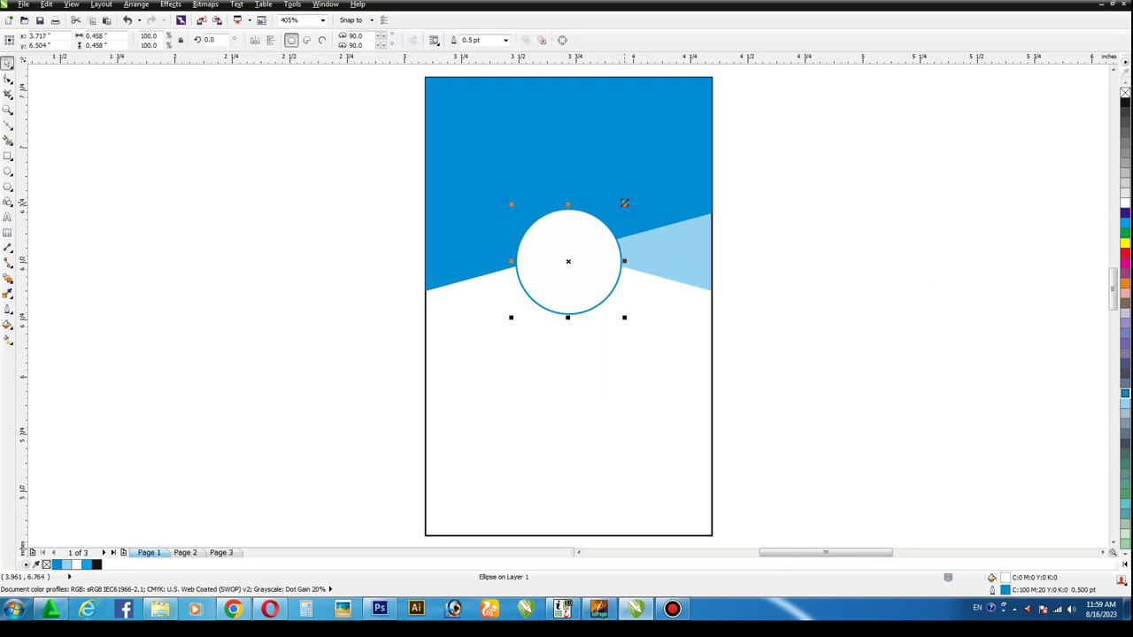
click(873, 235)
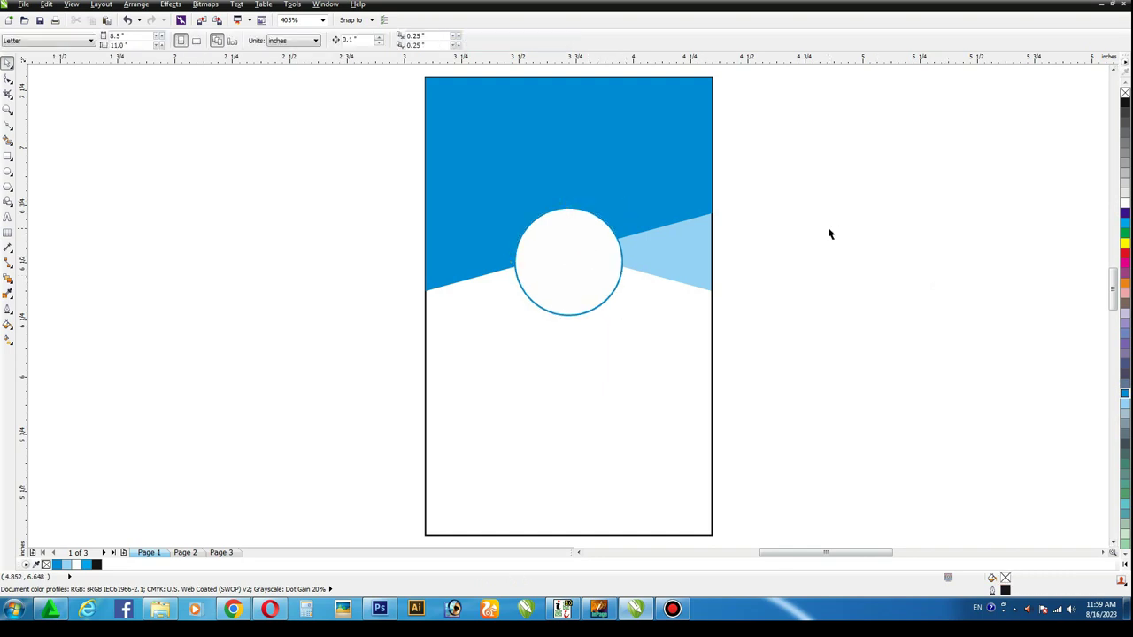
key(Page_Down)
- Copy the round child photo from Page 2 onto Page 1, scaled to 10%
click(826, 229)
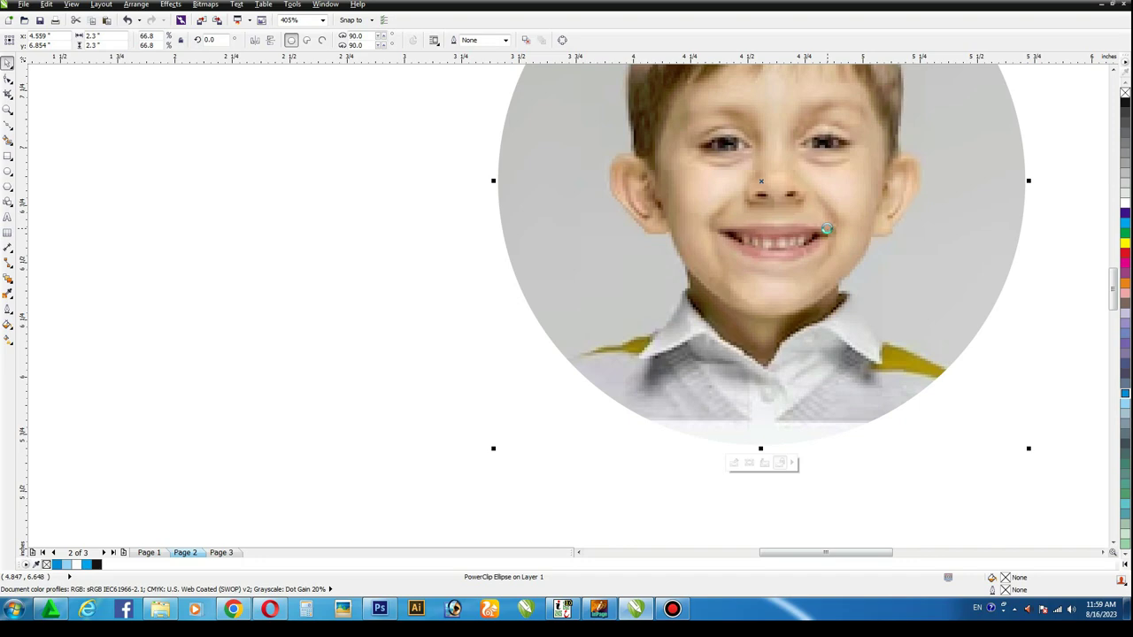
key(ctrl+c)
key(Page_Up)
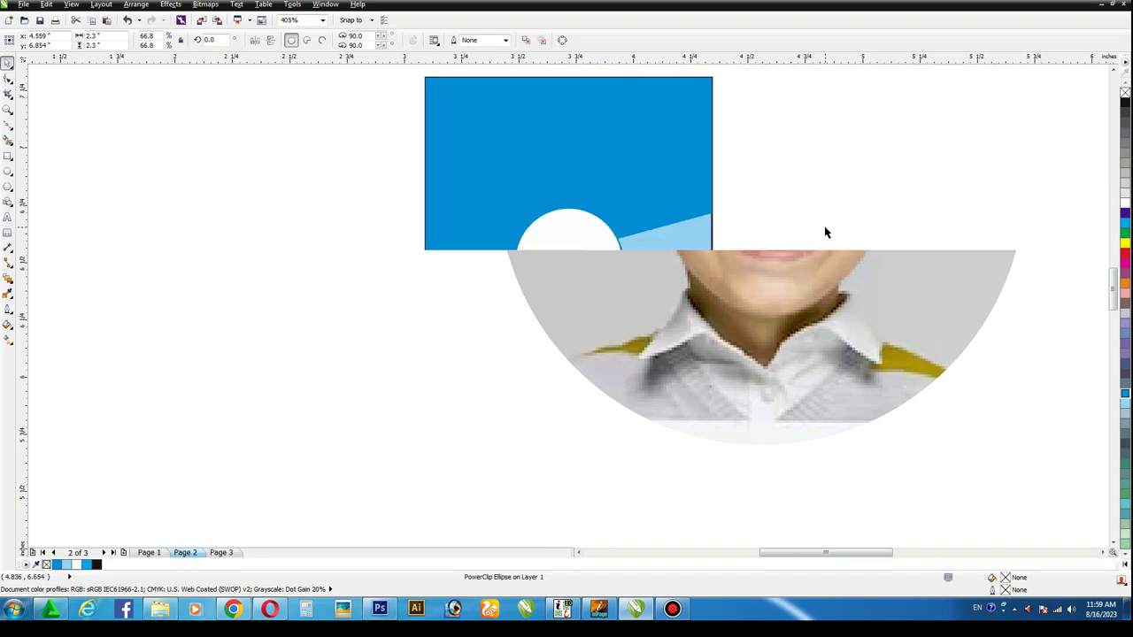
key(ctrl+v)
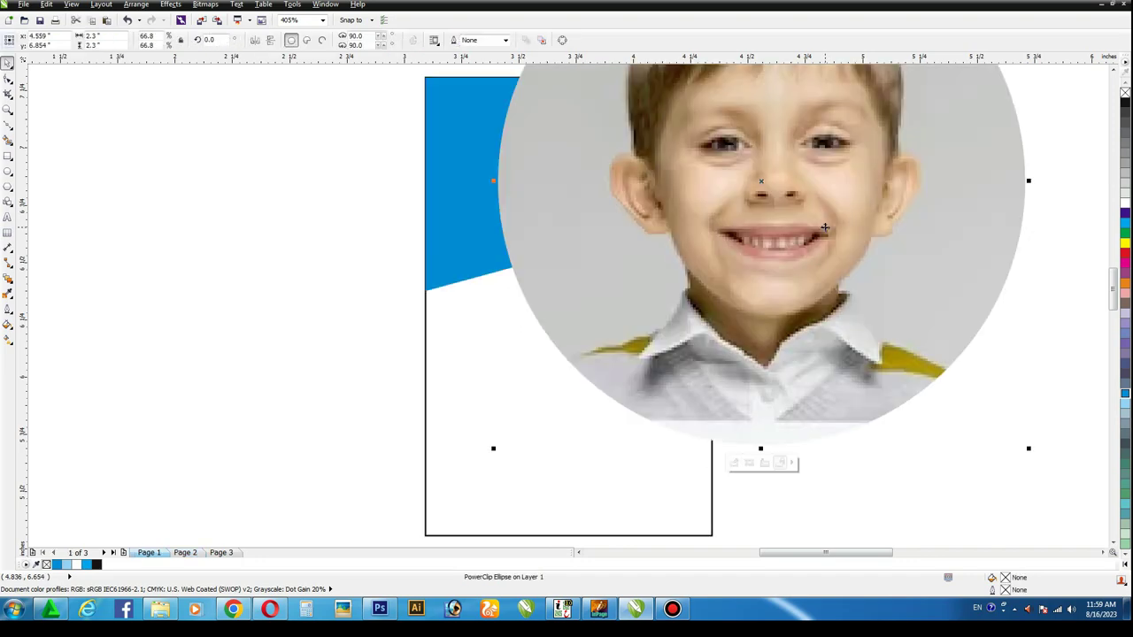
key(Tab)
key(Tab)
key(Tab)
key(Tab)
text(10)
key(Return)
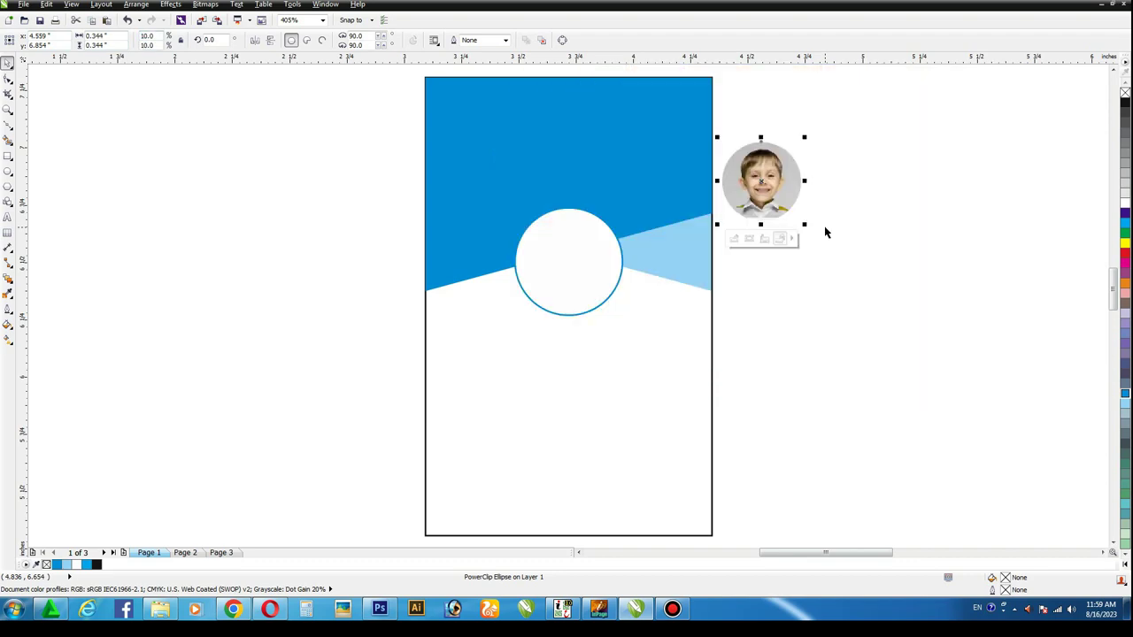
- Centre the photo on the blue-outlined circle and enlarge it to fill it
shift+click(570, 241)
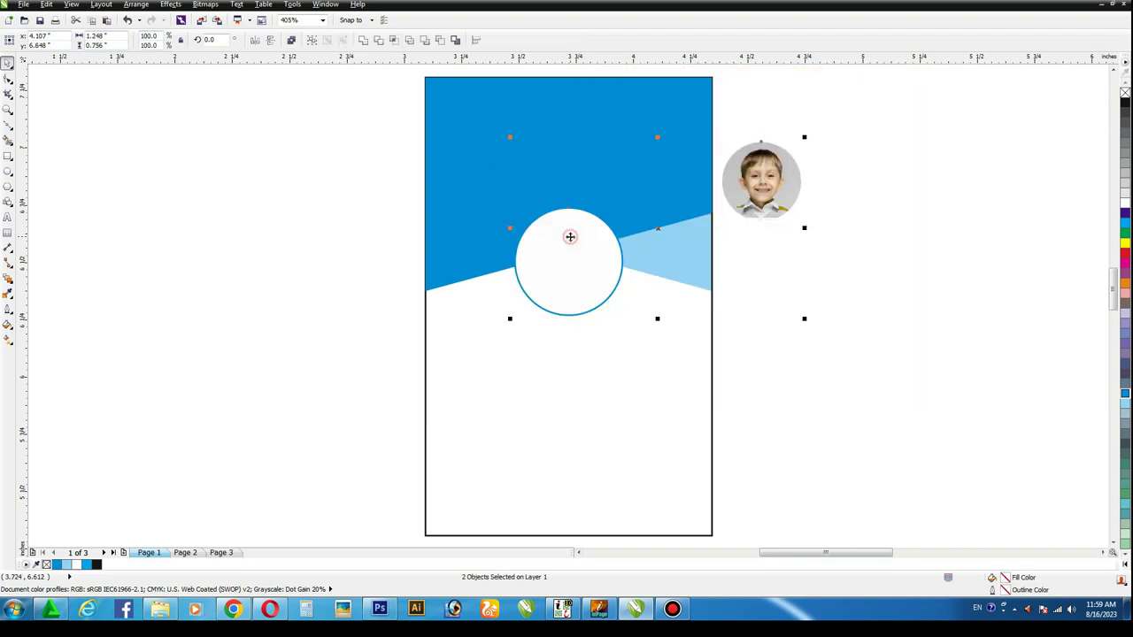
key(c)
key(e)
click(843, 250)
click(552, 256)
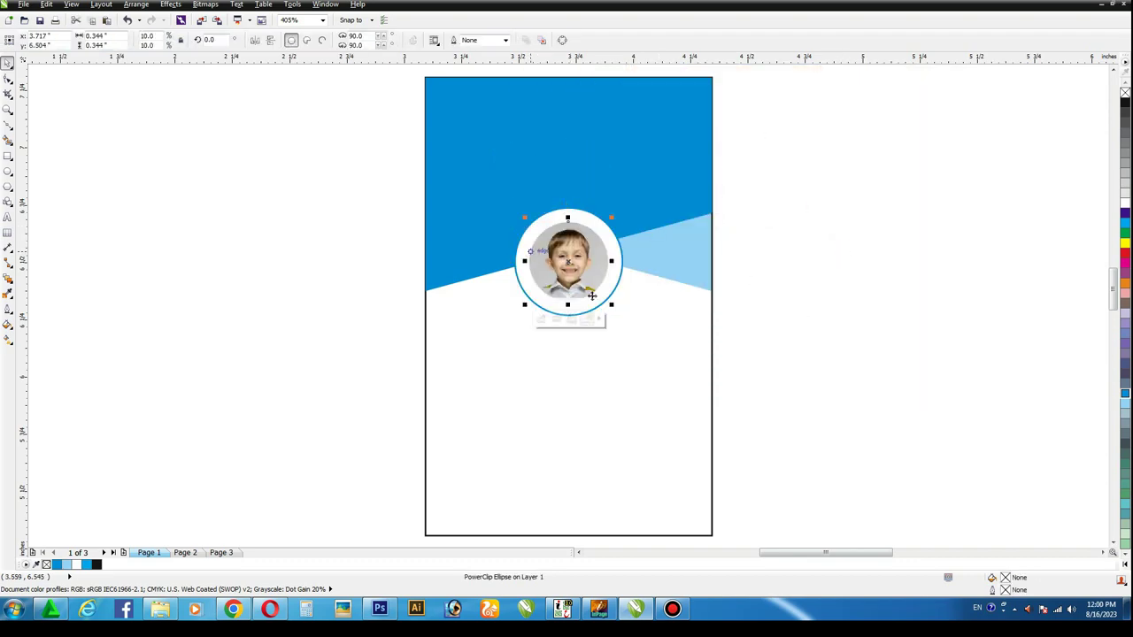
drag(611, 304, 628, 315)
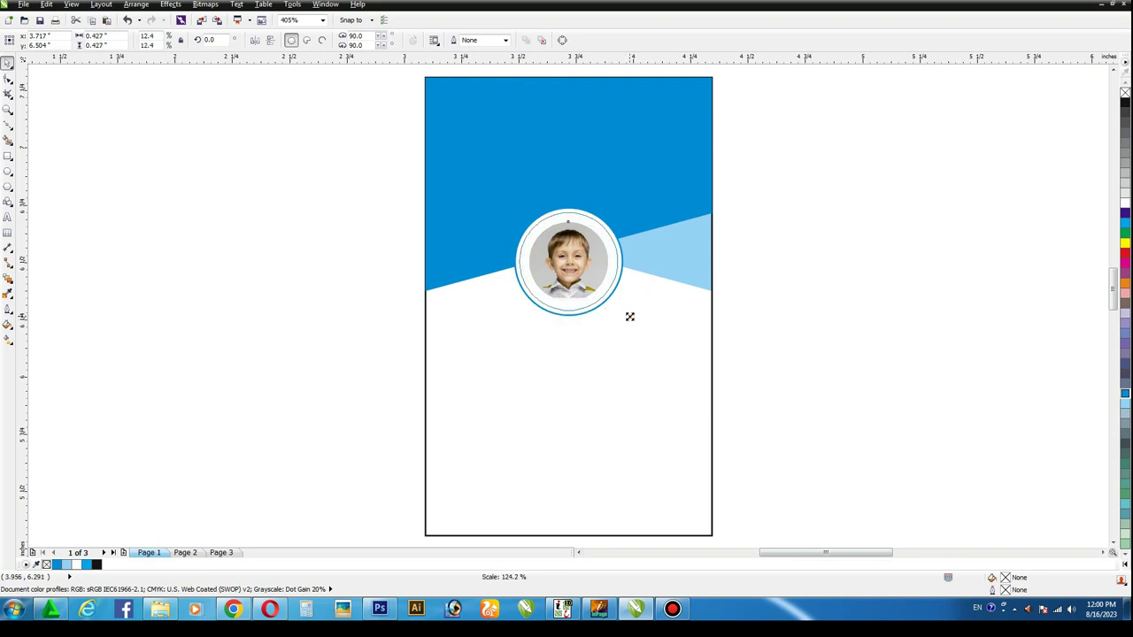
click(744, 219)
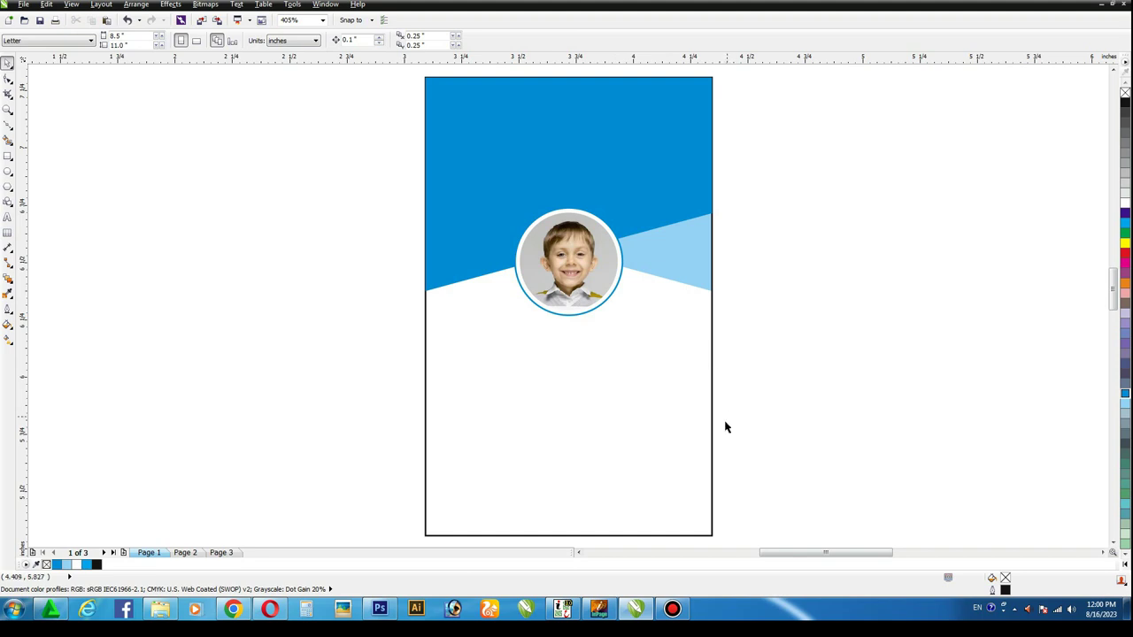
- Close off the card's bottom-right corner with a diagonal line, making an outline-free header-blue triangle
click(8, 124)
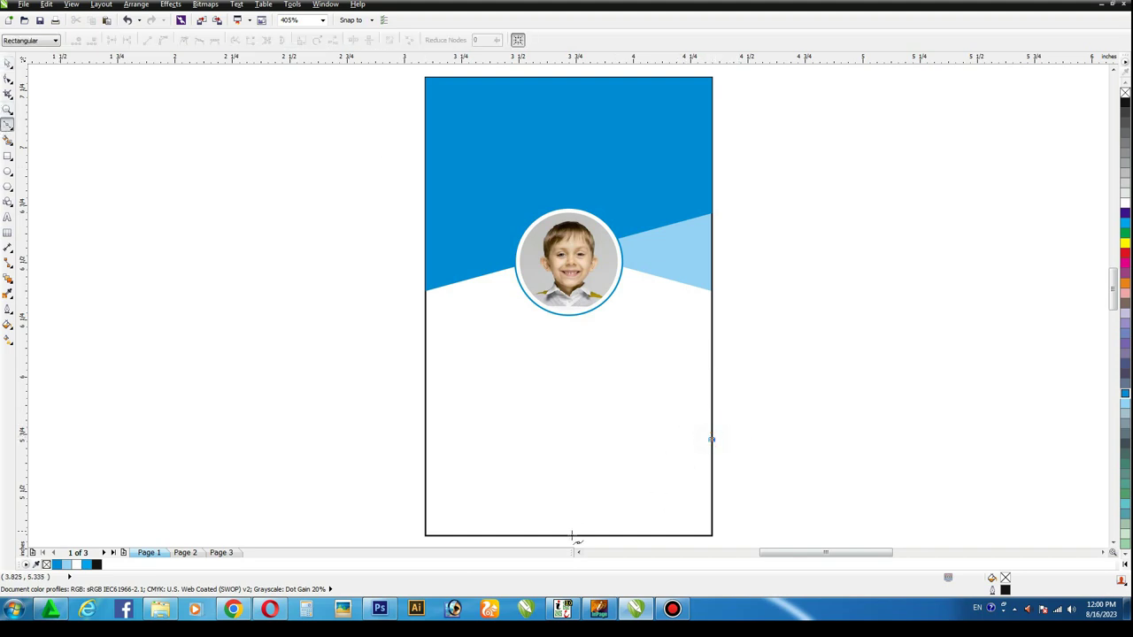
click(539, 534)
click(710, 440)
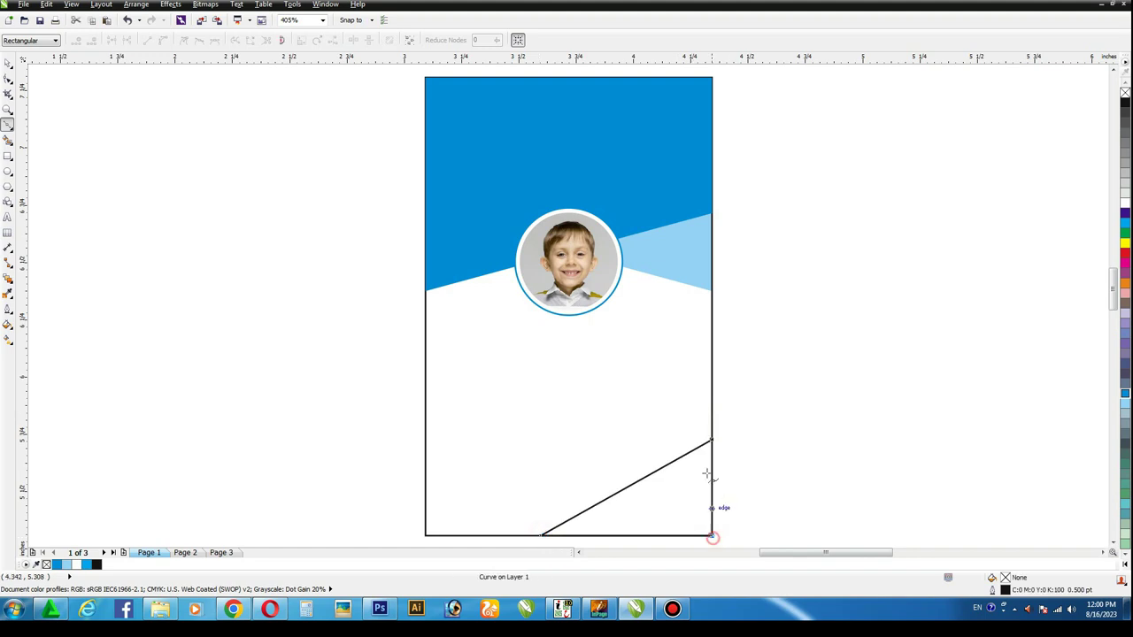
click(8, 64)
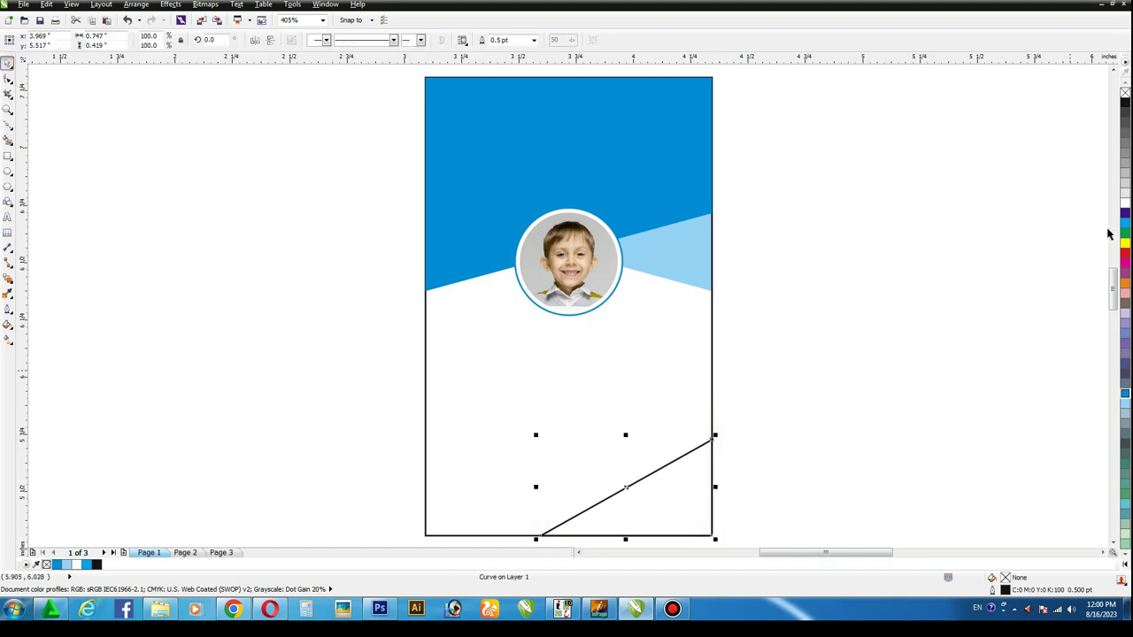
click(1124, 393)
right_click(1122, 92)
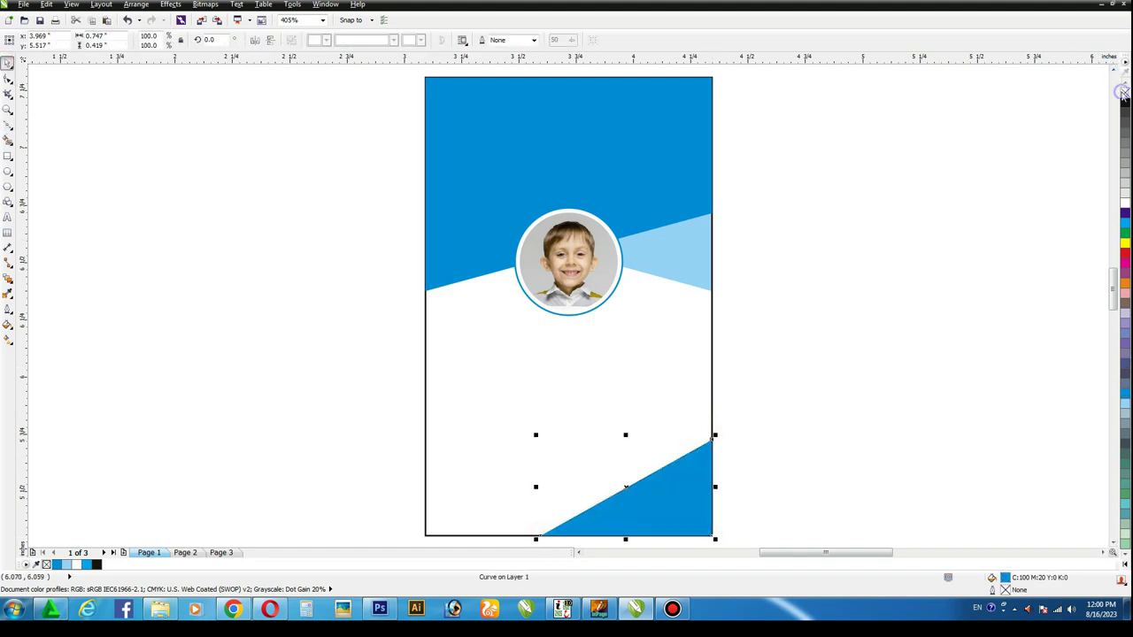
click(926, 212)
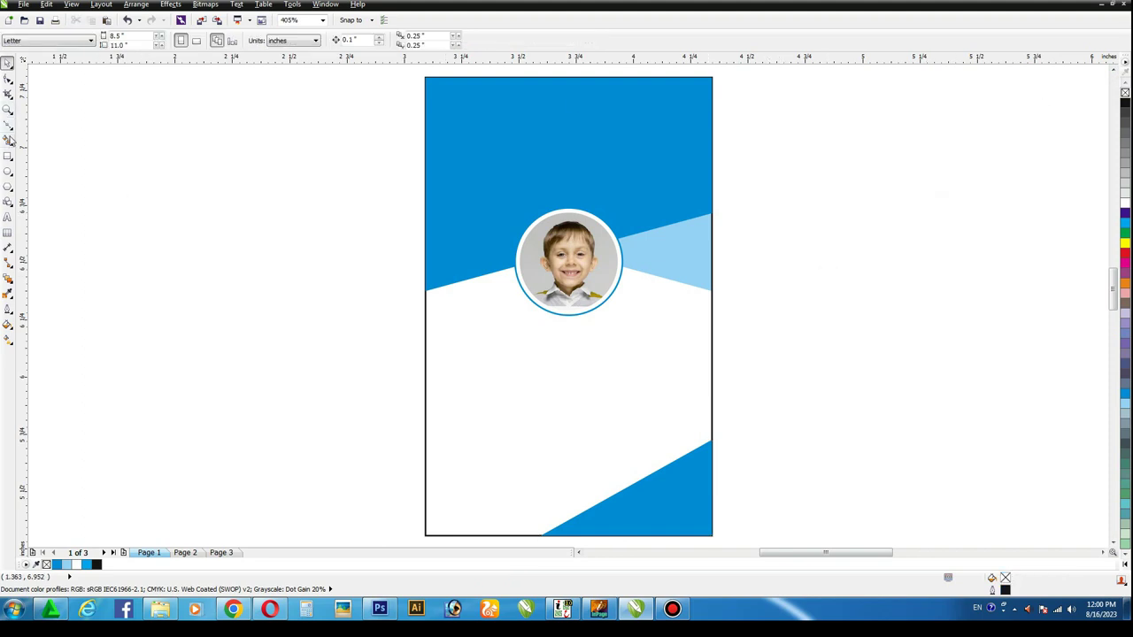
click(8, 108)
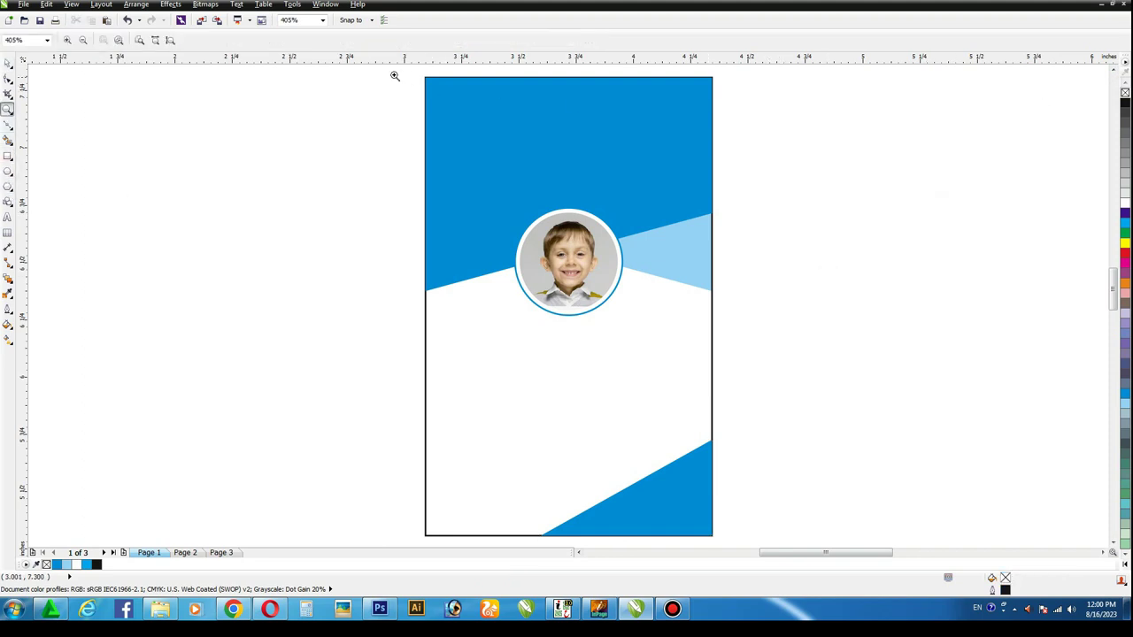
drag(392, 76, 727, 173)
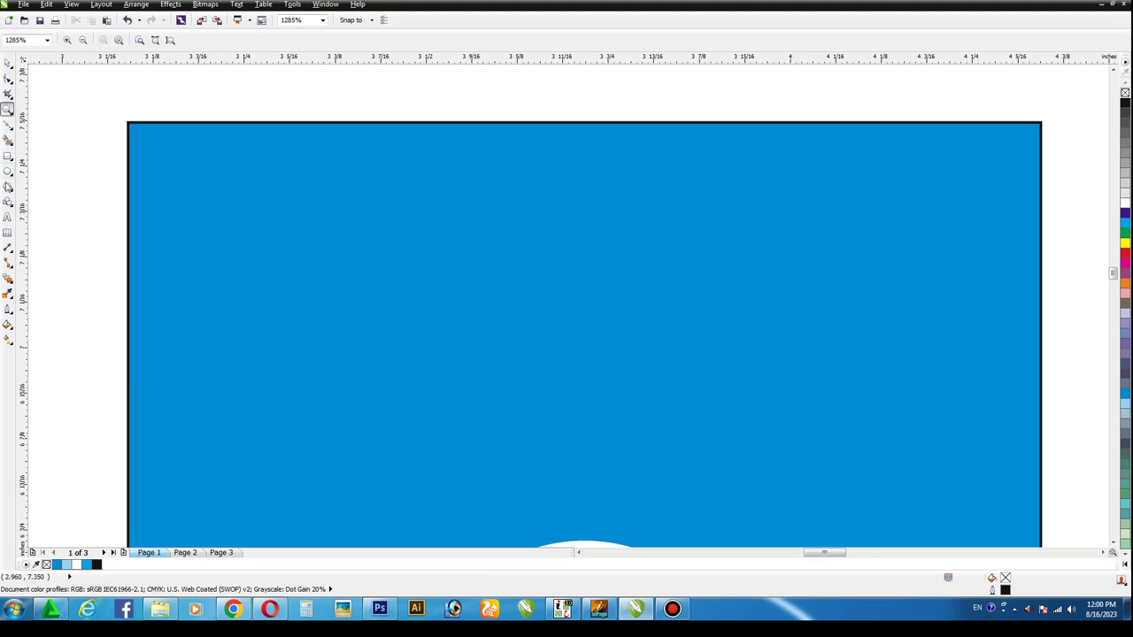
click(8, 170)
- Make a tiny outline-free white dot and repeat it down into a column of eight
drag(154, 147, 176, 168)
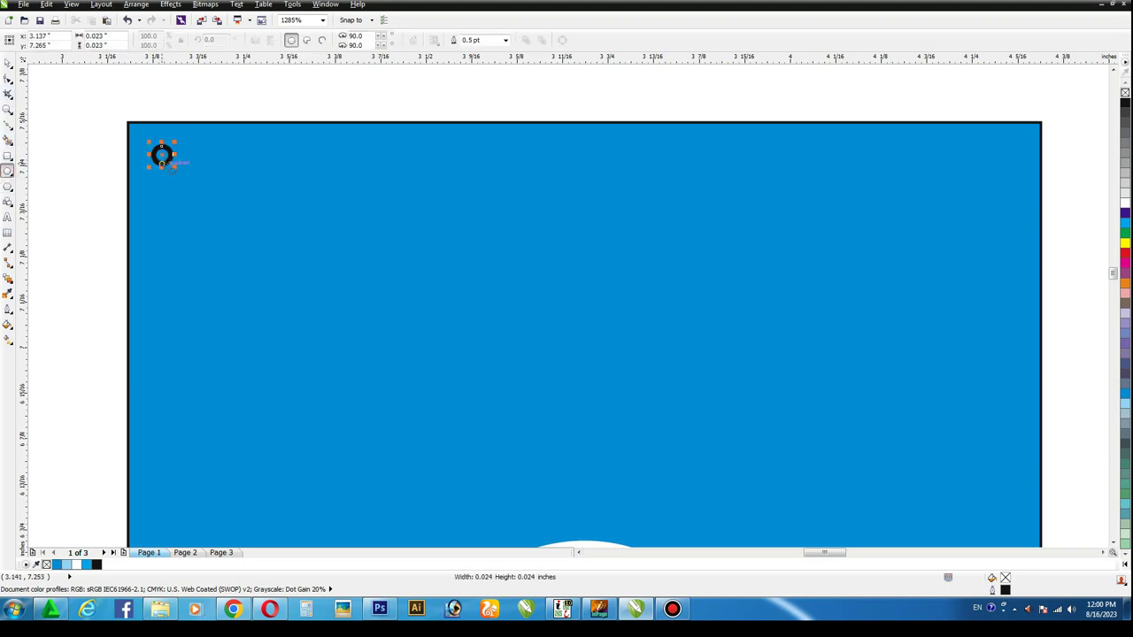
click(8, 62)
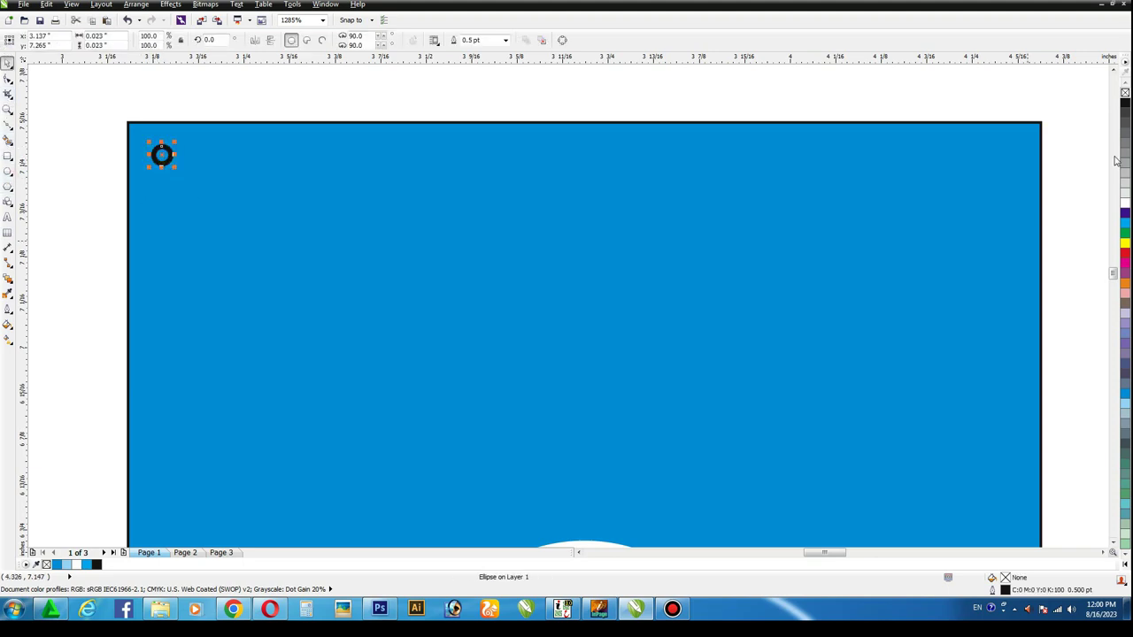
click(1125, 203)
right_click(1125, 92)
drag(160, 154, 162, 183)
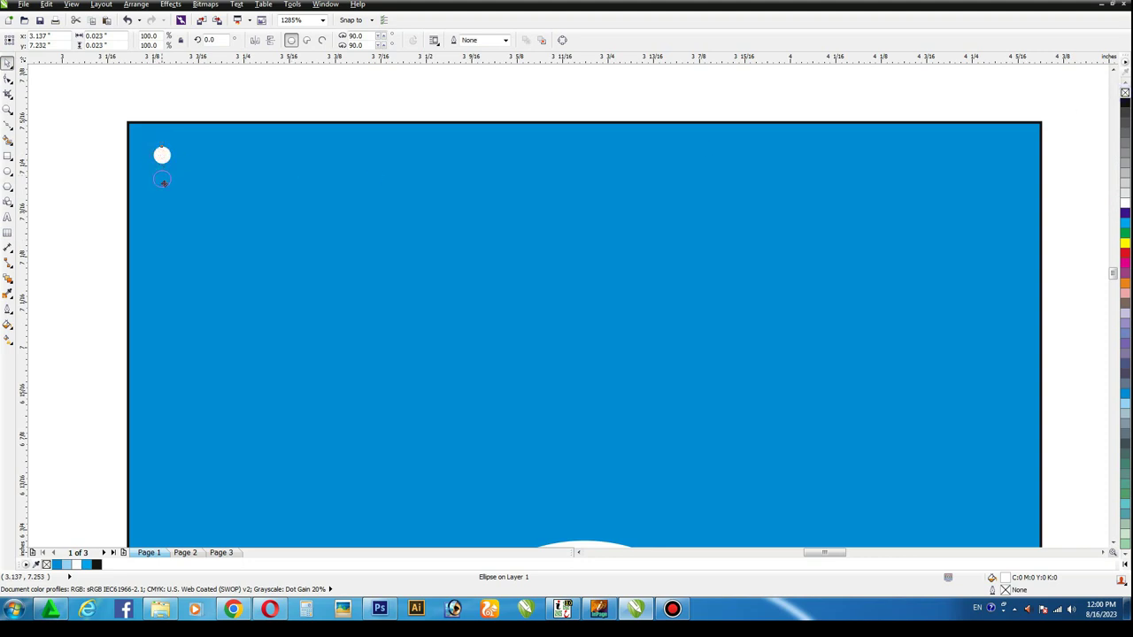
key(ctrl+r)
key(ctrl+r)
key(ctrl+r)
key(ctrl+r)
key(ctrl+r)
key(ctrl+r)
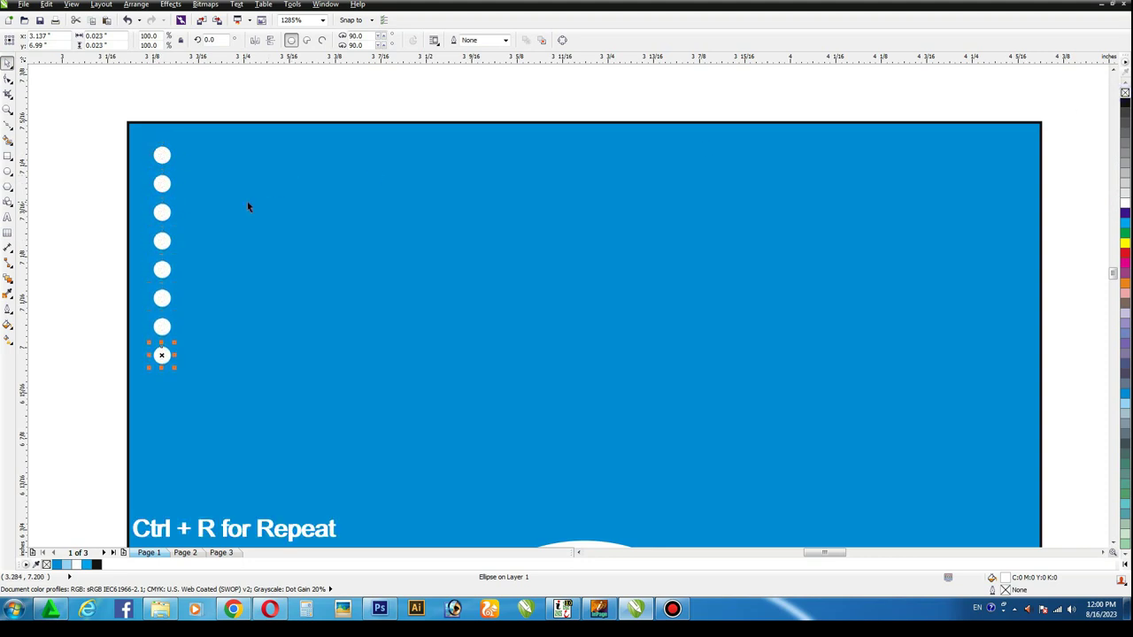
- Duplicate the dot column beside itself, then copy both columns to the header's top-right corner
drag(197, 284, 278, 417)
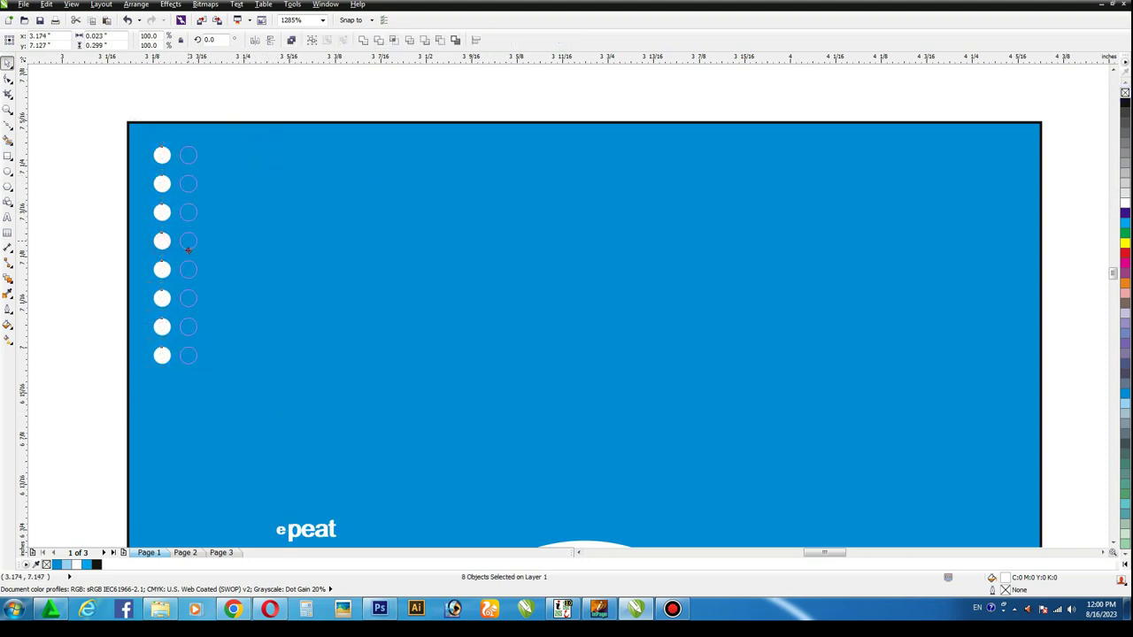
drag(162, 241, 189, 240)
drag(83, 129, 288, 407)
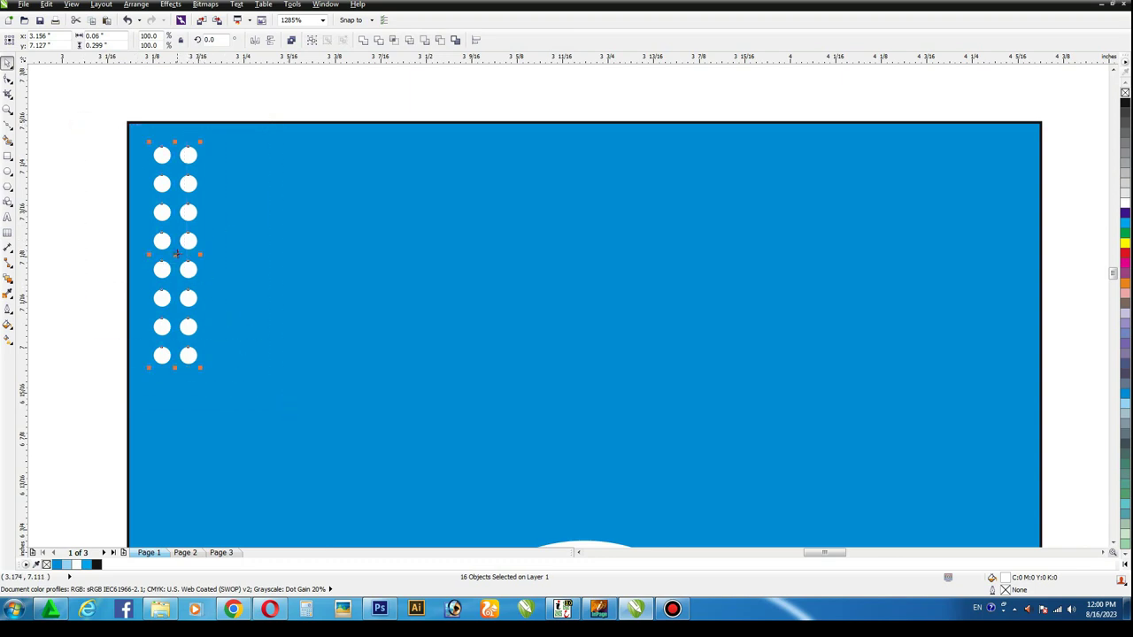
drag(176, 290, 1003, 289)
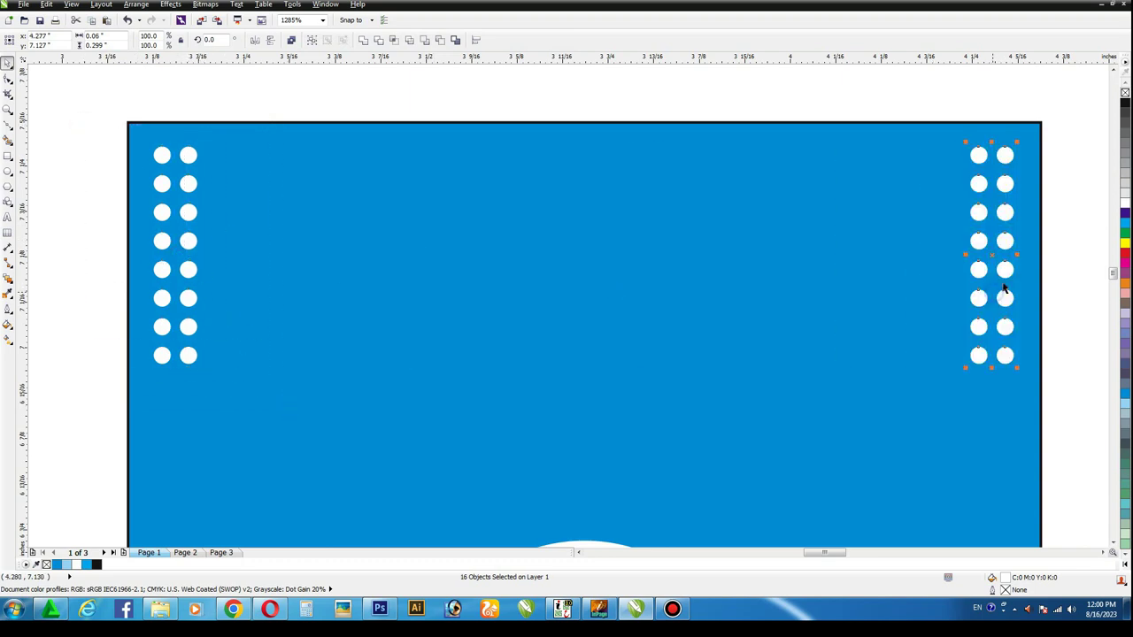
click(954, 105)
key(shift+F4)
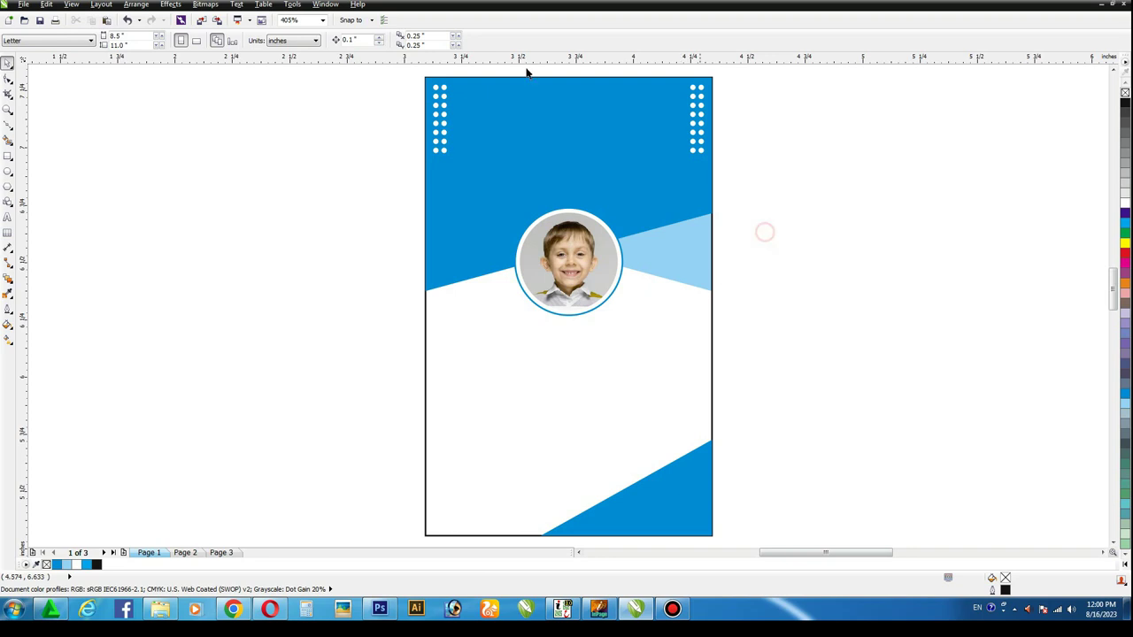
- Type the heading 'School Name' on the blue header
key(z)
drag(381, 73, 725, 269)
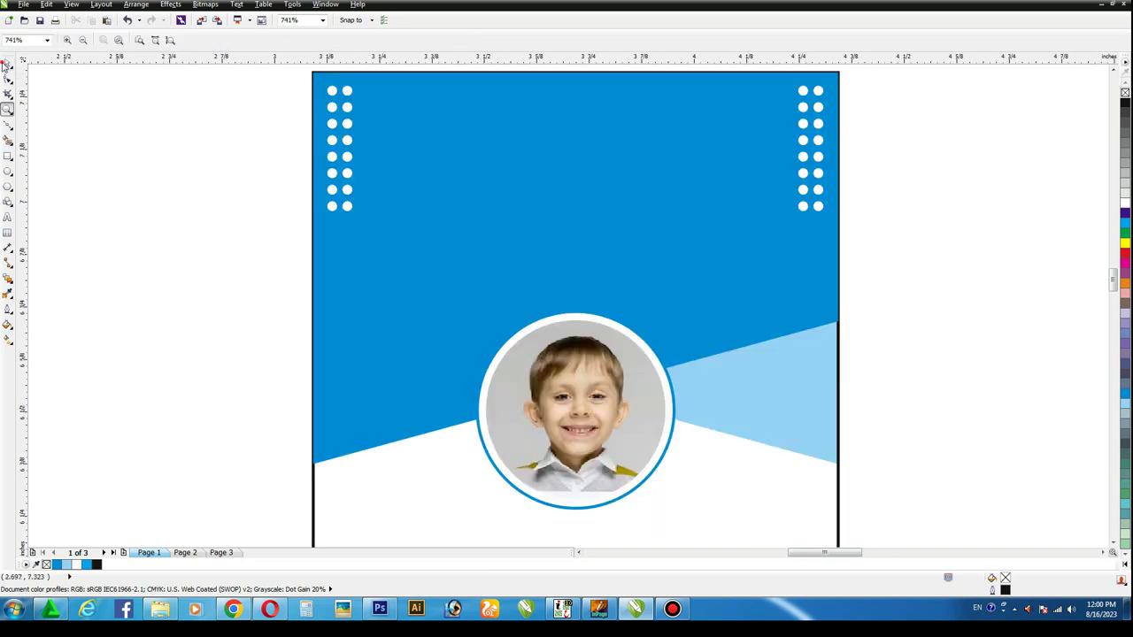
key(F8)
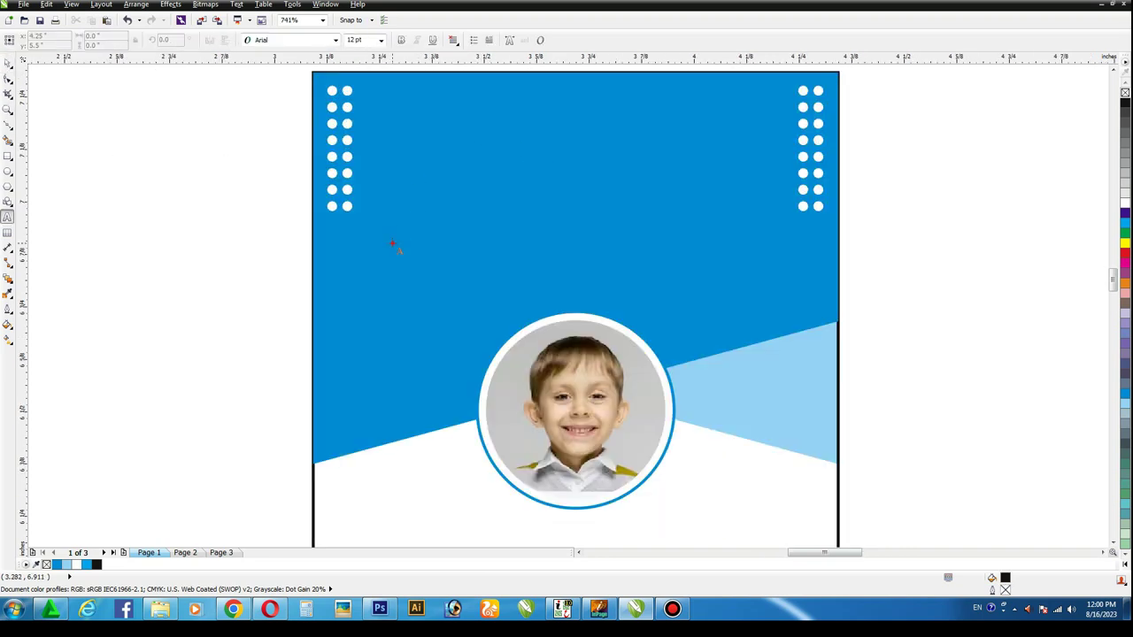
click(392, 244)
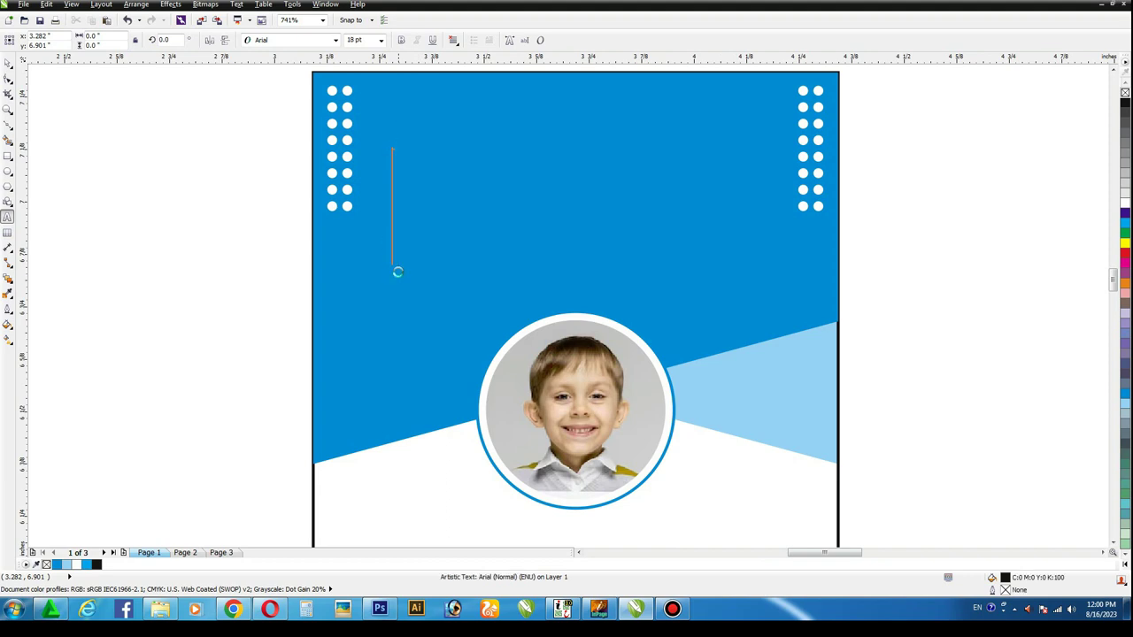
text(Sc)
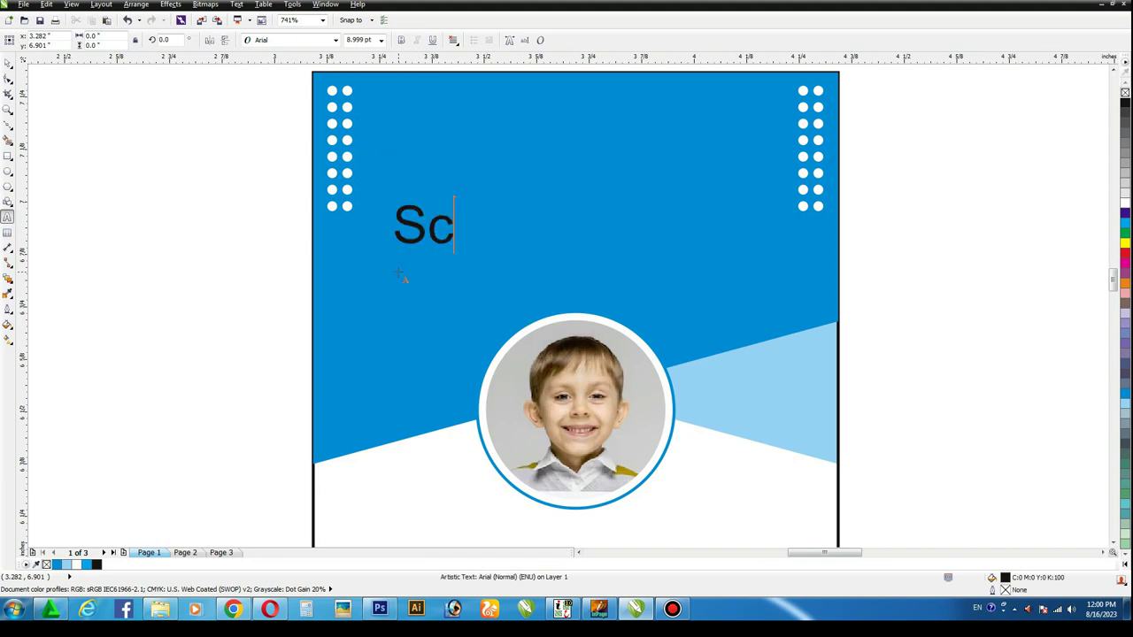
text(hool N)
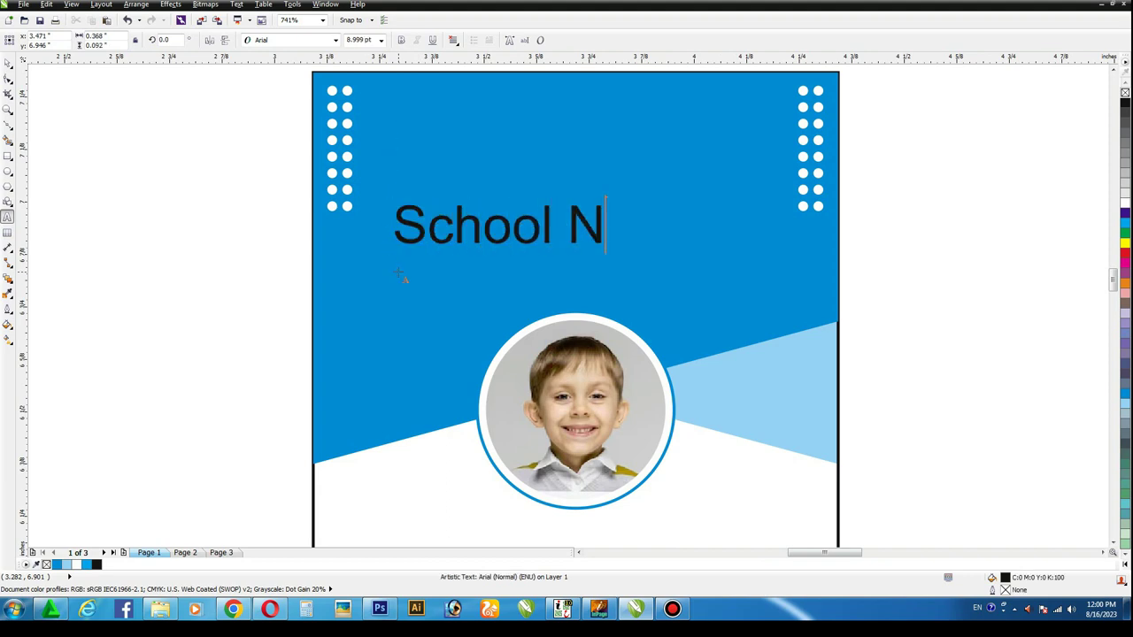
text(ame)
- Make the heading bold white Calibri, centred horizontally and moved down toward the photo
click(8, 62)
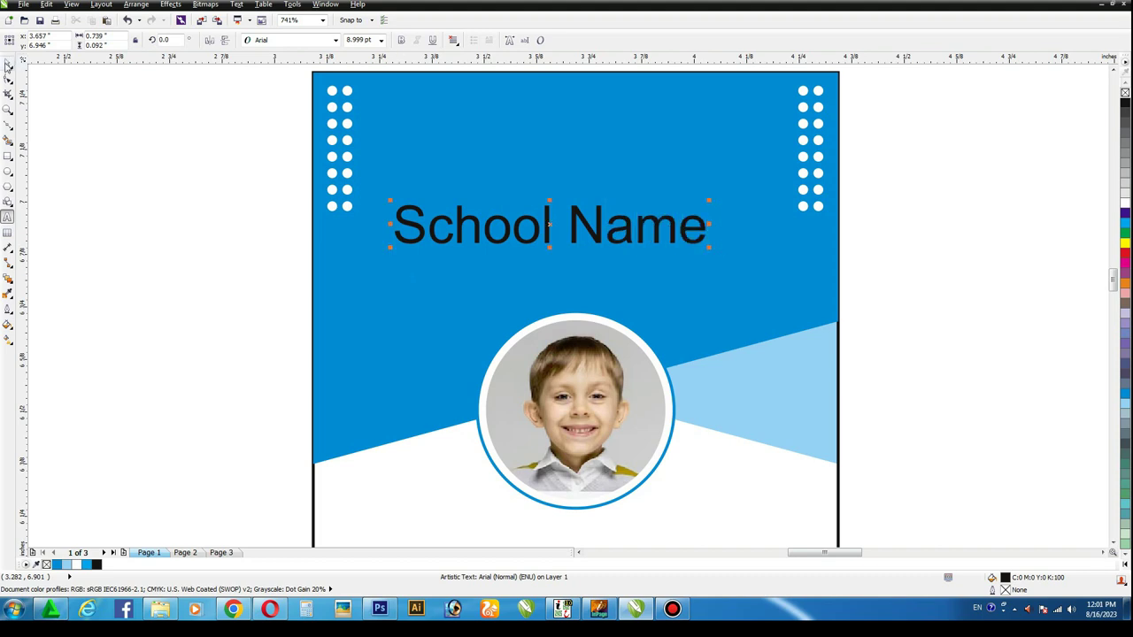
click(292, 40)
text(Calibri)
key(Return)
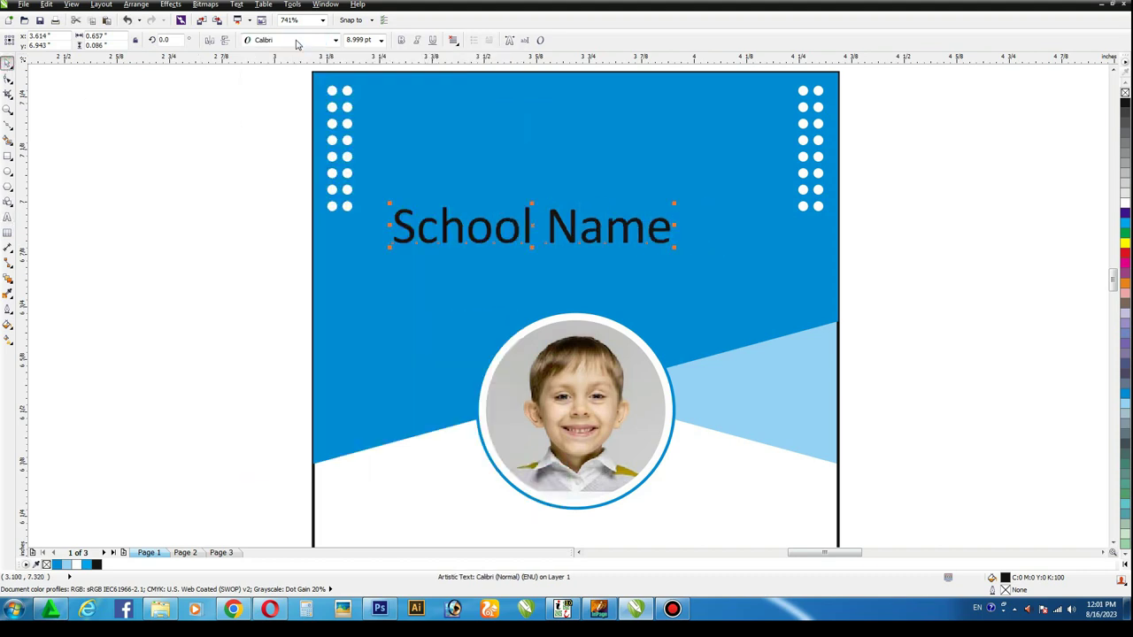
click(401, 39)
shift+click(492, 187)
key(e)
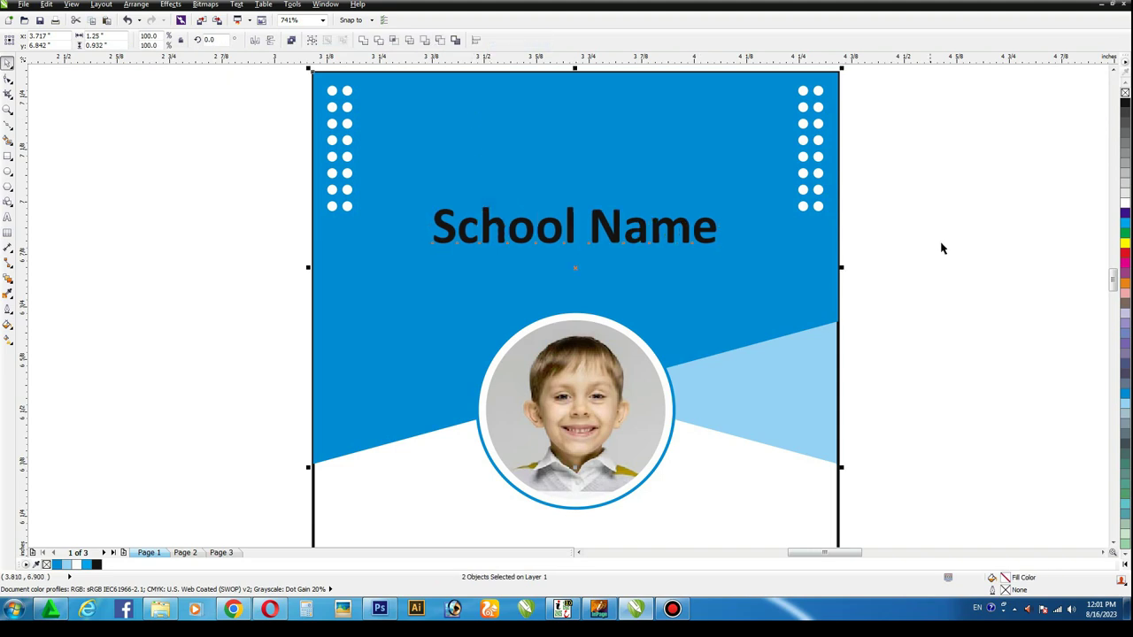
click(940, 247)
drag(634, 223, 633, 270)
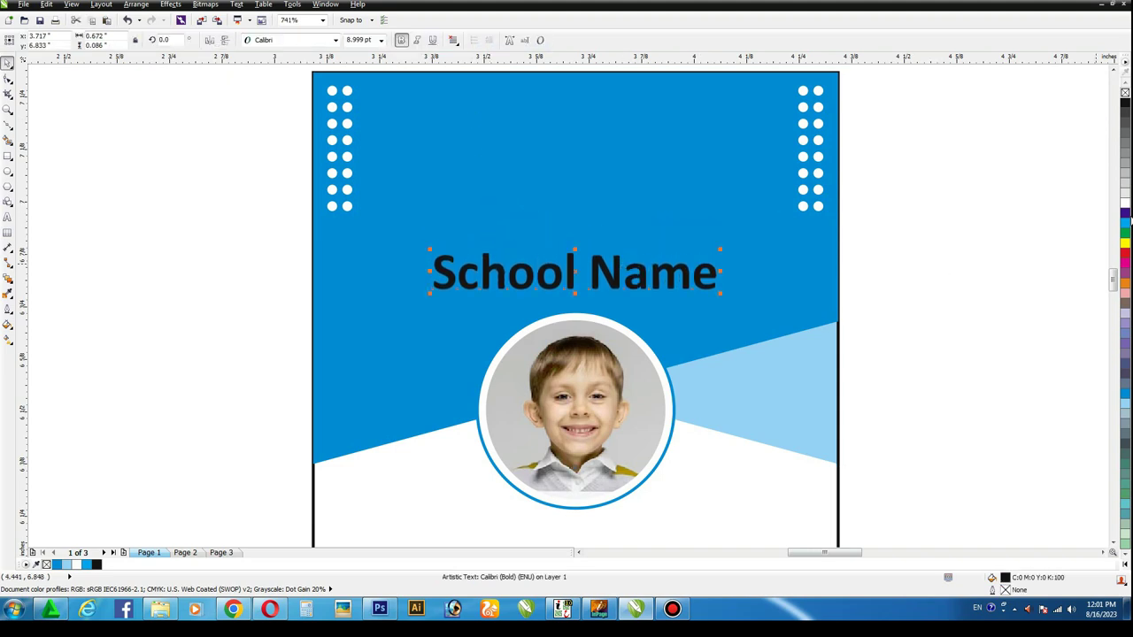
click(1124, 204)
click(1003, 118)
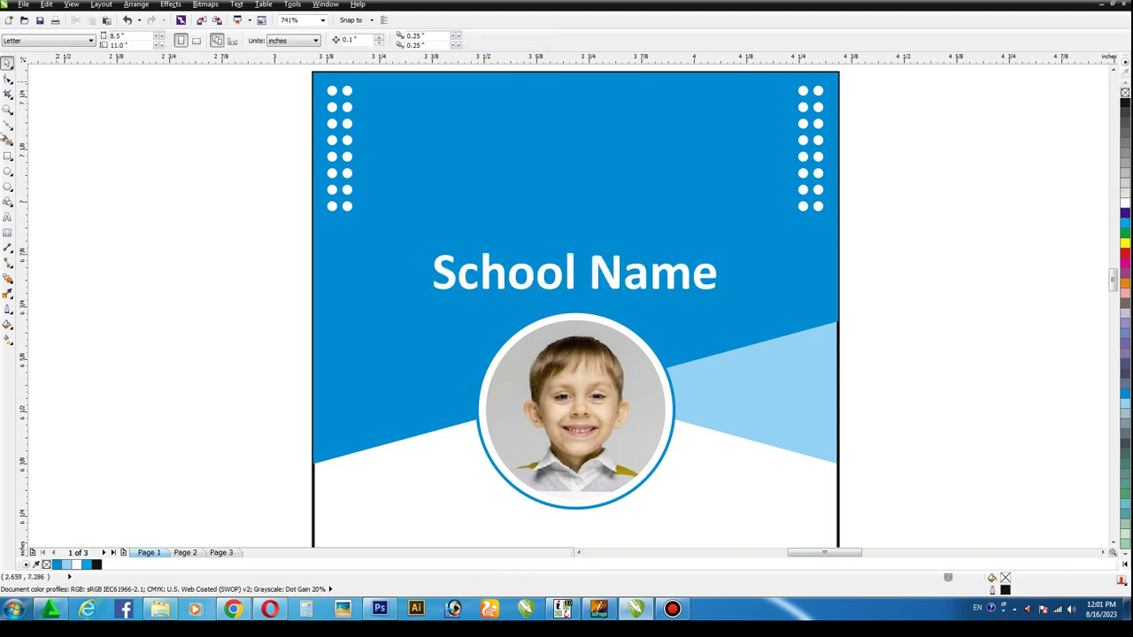
- Draw a small square at the header's top centre and rotate it 45° into a diamond
click(7, 155)
drag(511, 104, 577, 176)
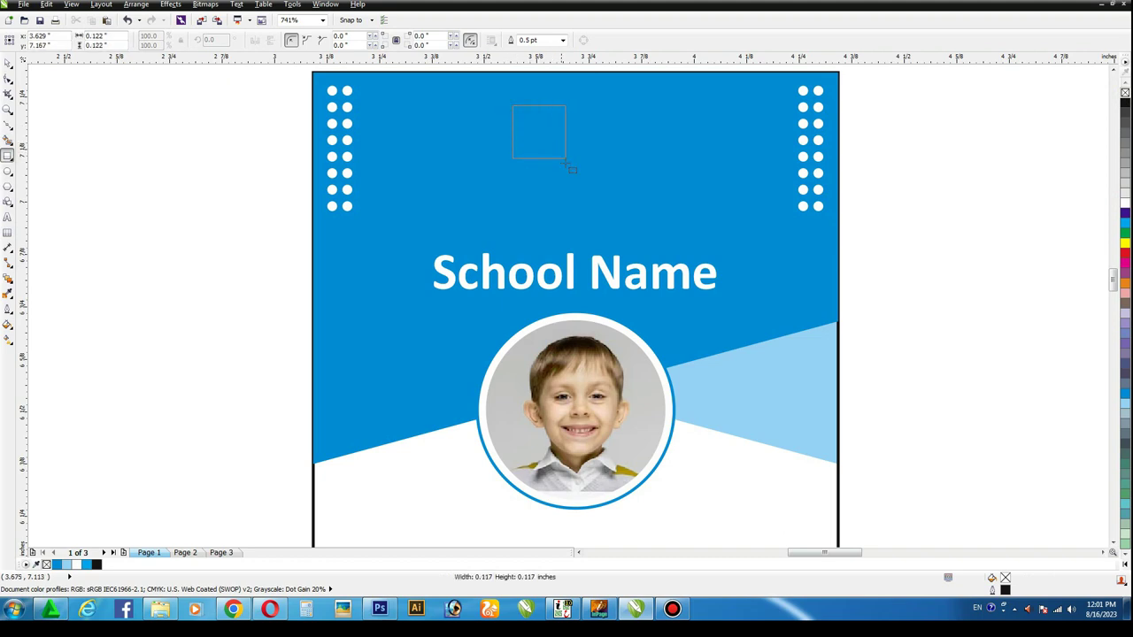
click(7, 62)
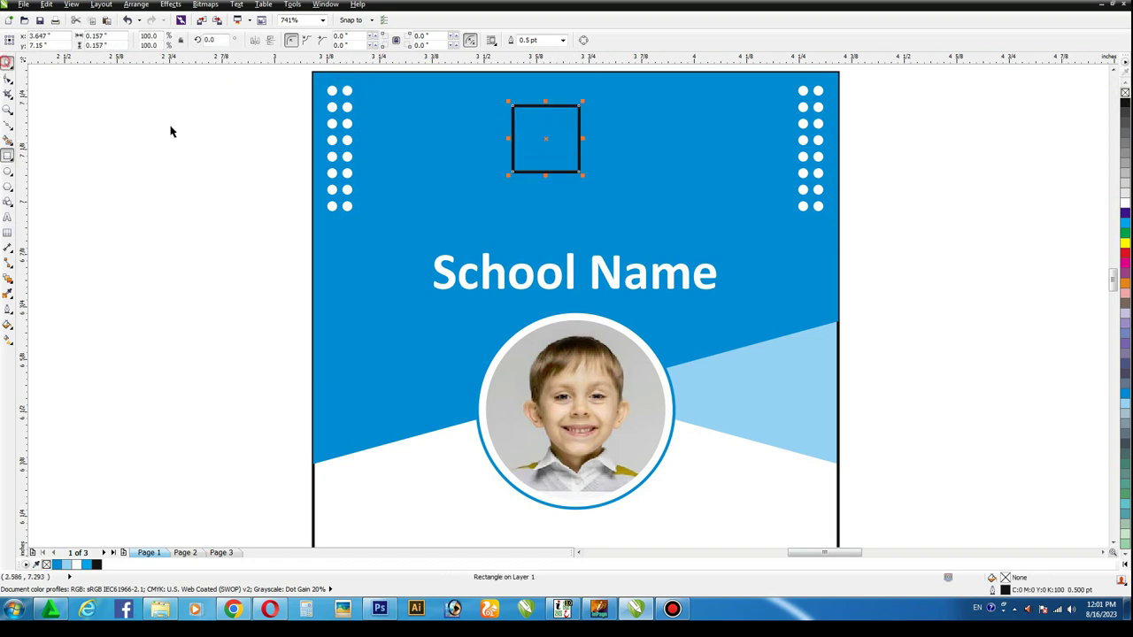
click(580, 120)
drag(584, 104, 597, 139)
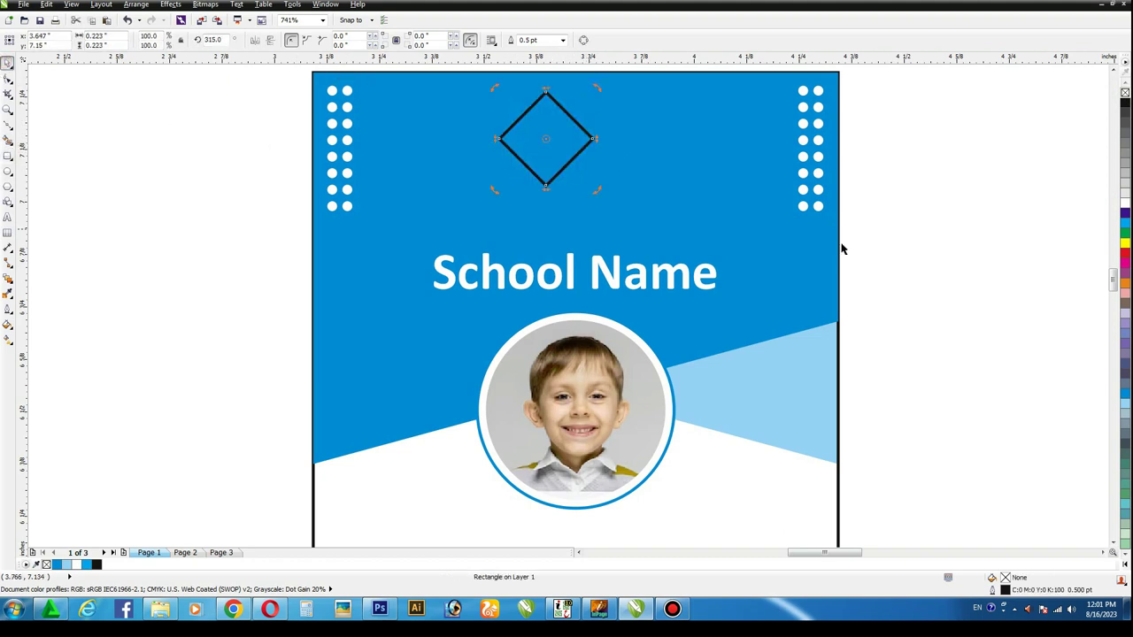
click(916, 189)
- Convert the diamond to curves and select its right corner node
click(551, 129)
right_click(551, 127)
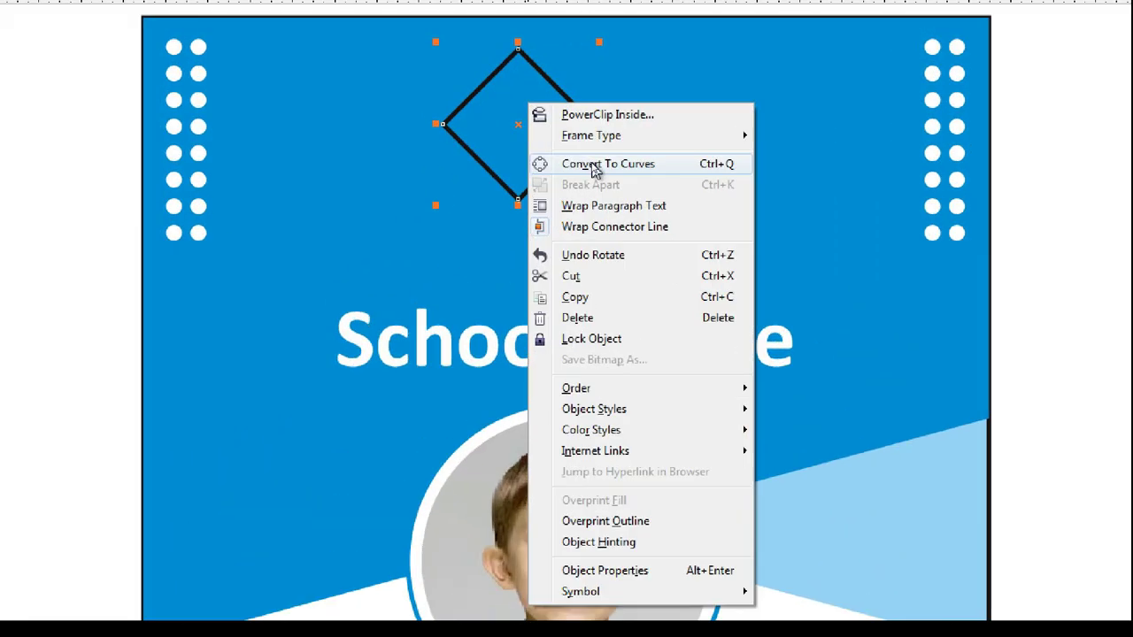
click(593, 164)
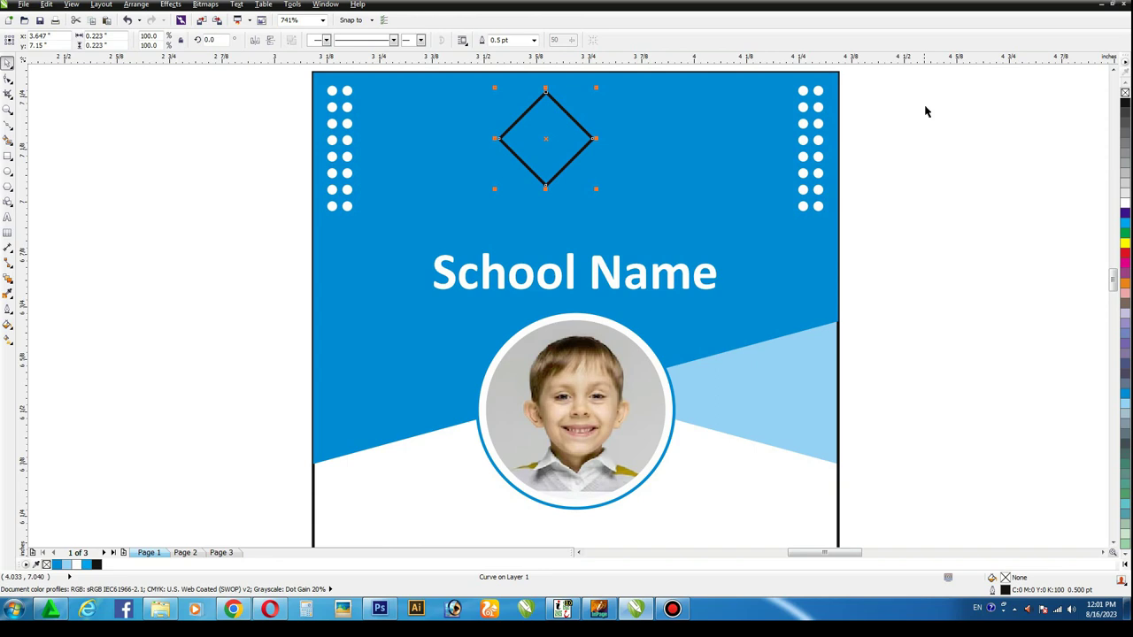
click(925, 109)
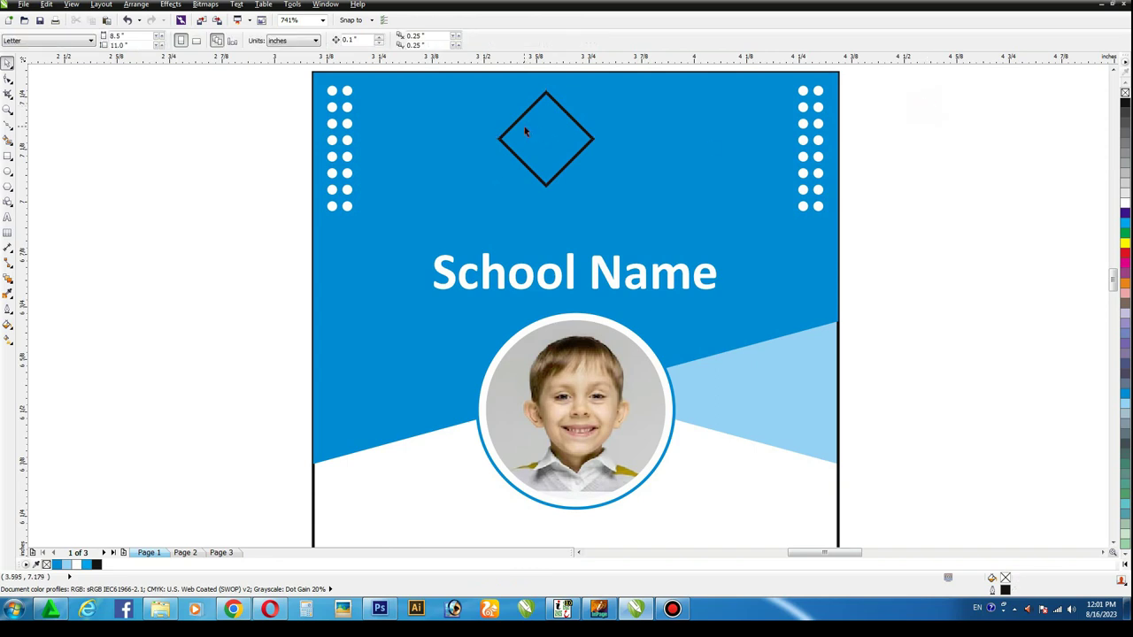
click(528, 125)
key(F10)
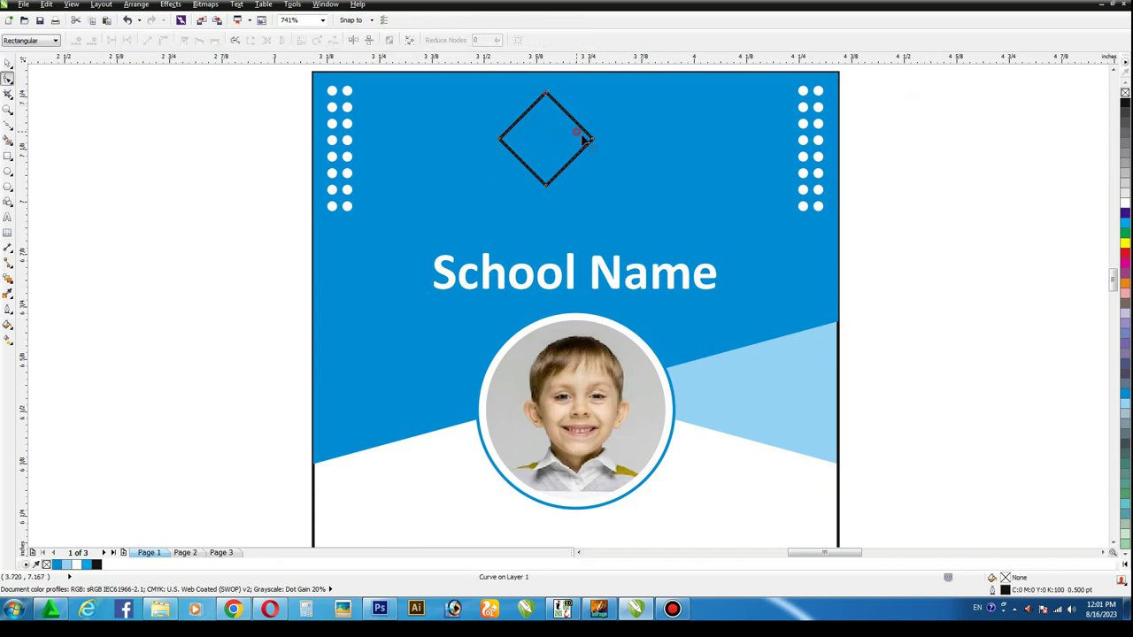
drag(618, 159, 615, 160)
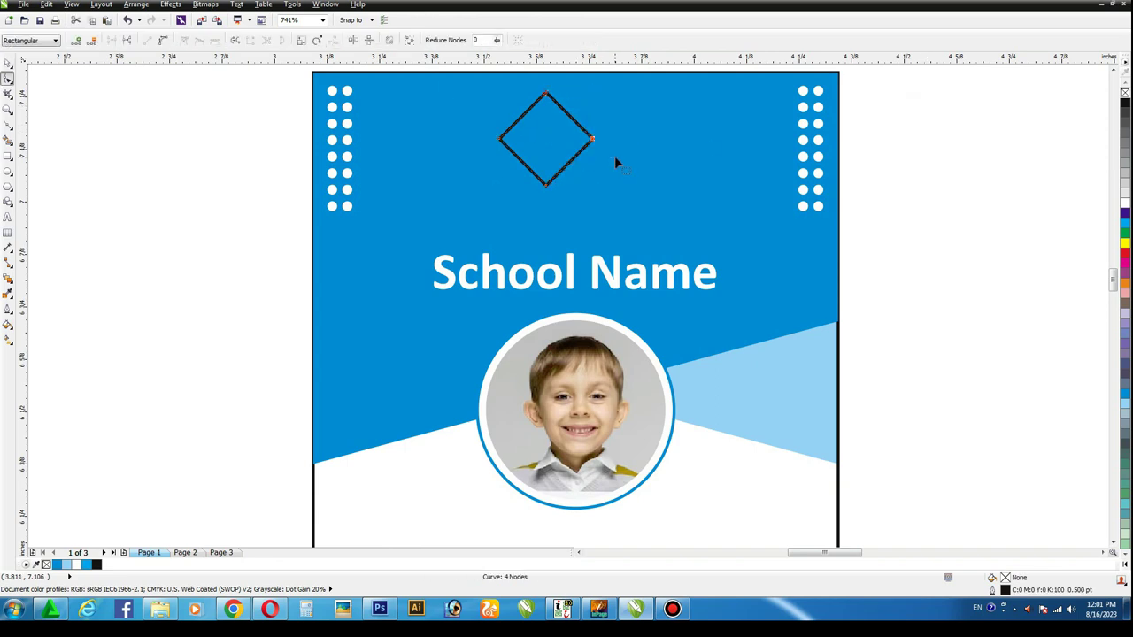
click(7, 64)
click(116, 147)
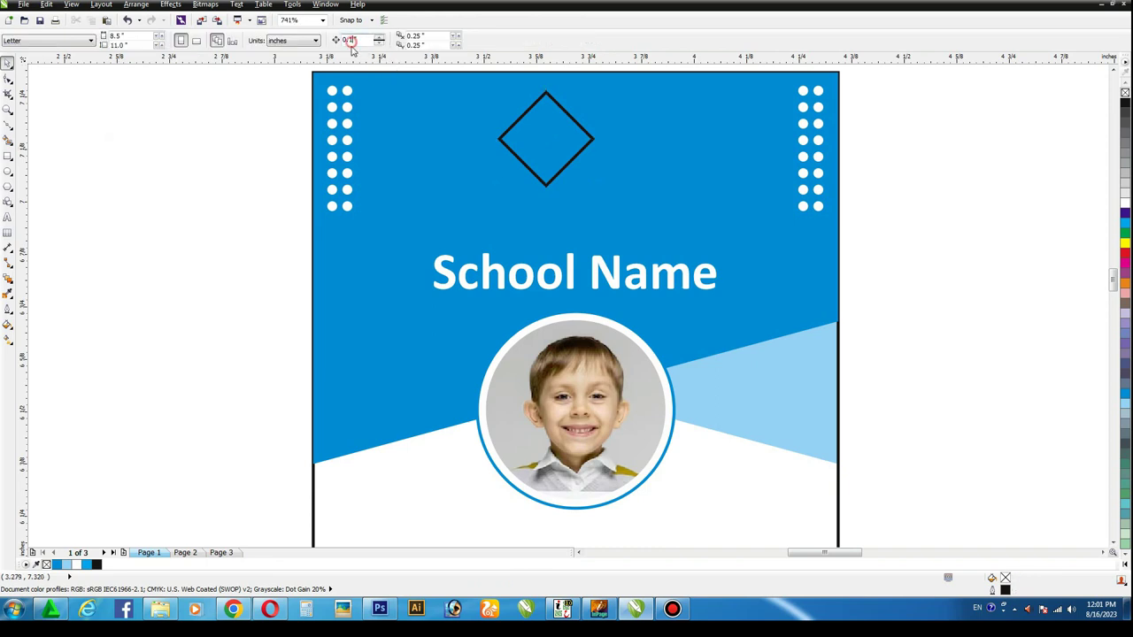
- Move the diamond's corner nodes to flatten it, then fill it black
click(564, 132)
key(F10)
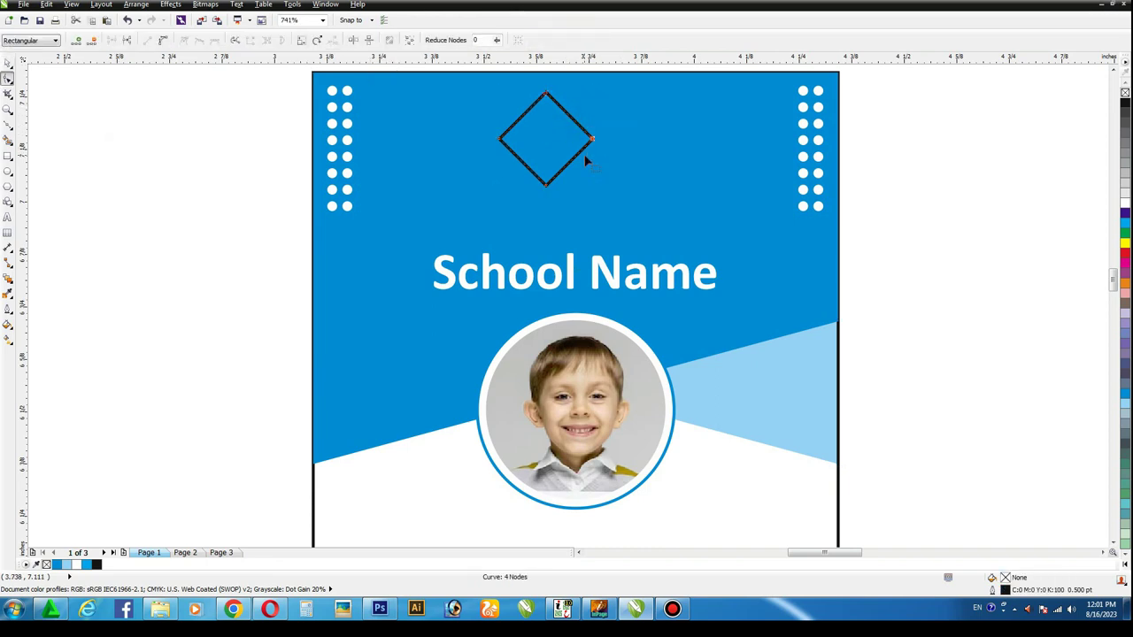
drag(448, 129, 523, 169)
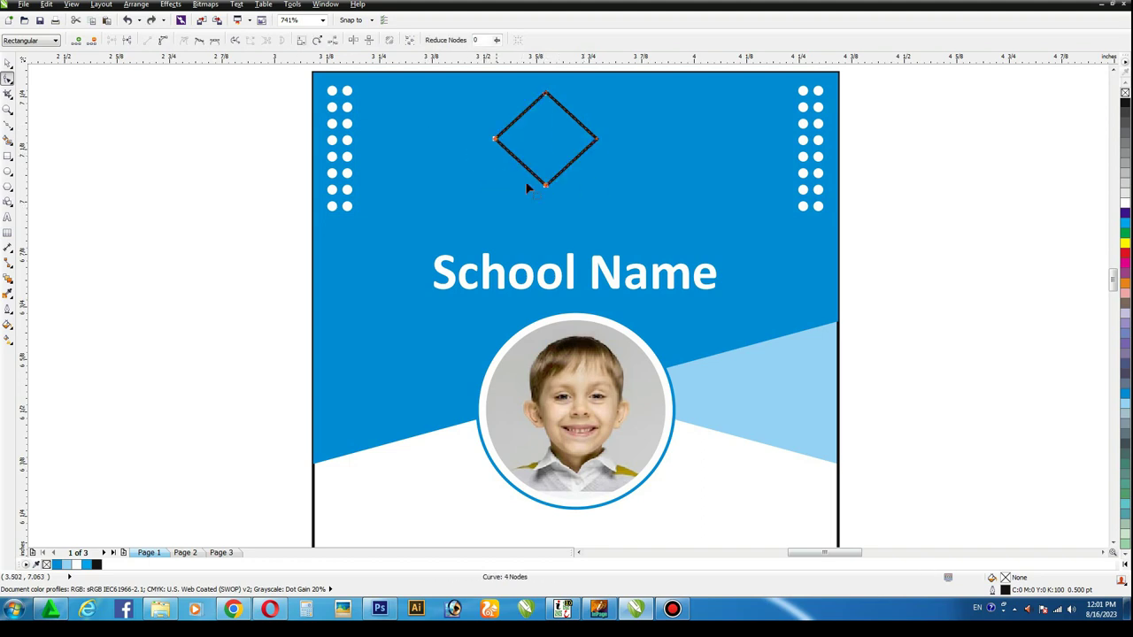
click(546, 184)
click(546, 94)
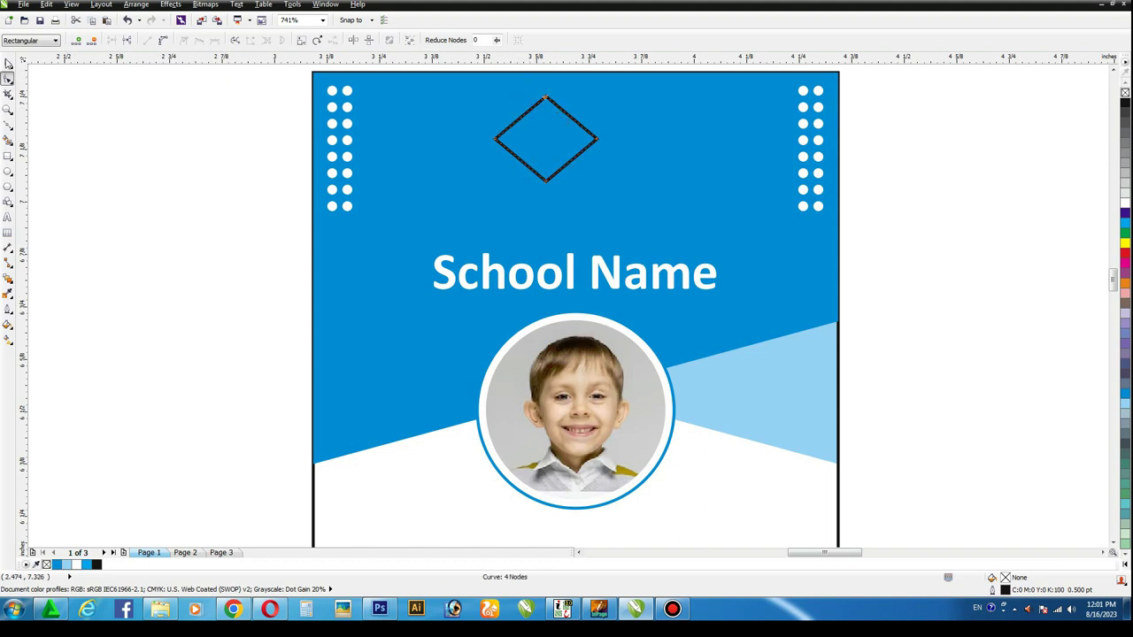
click(8, 62)
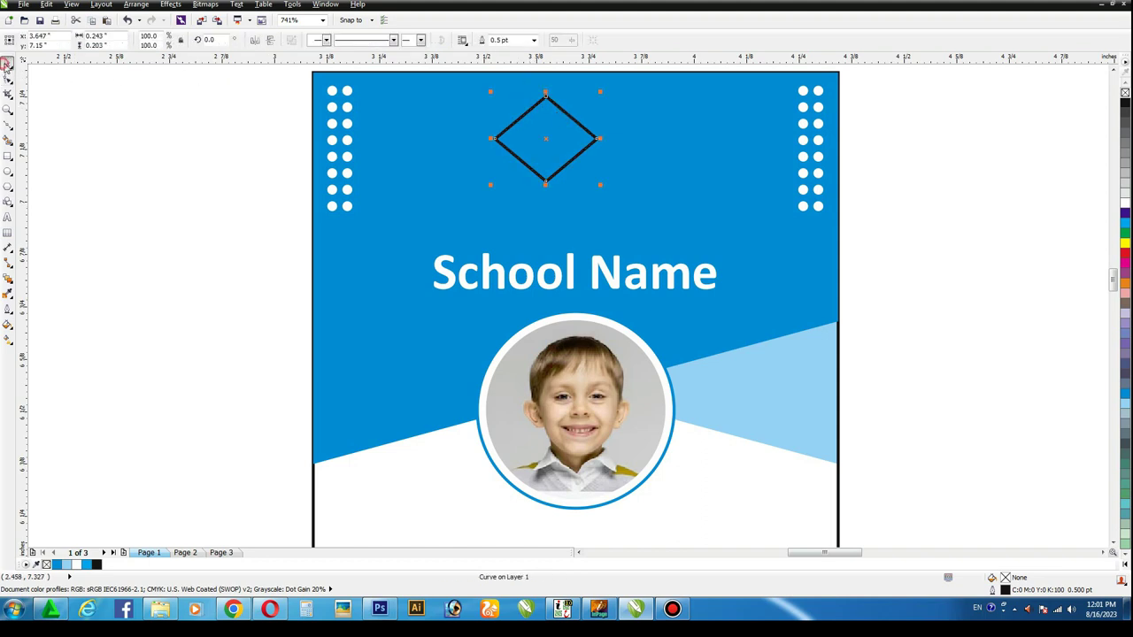
click(1123, 103)
key(Escape)
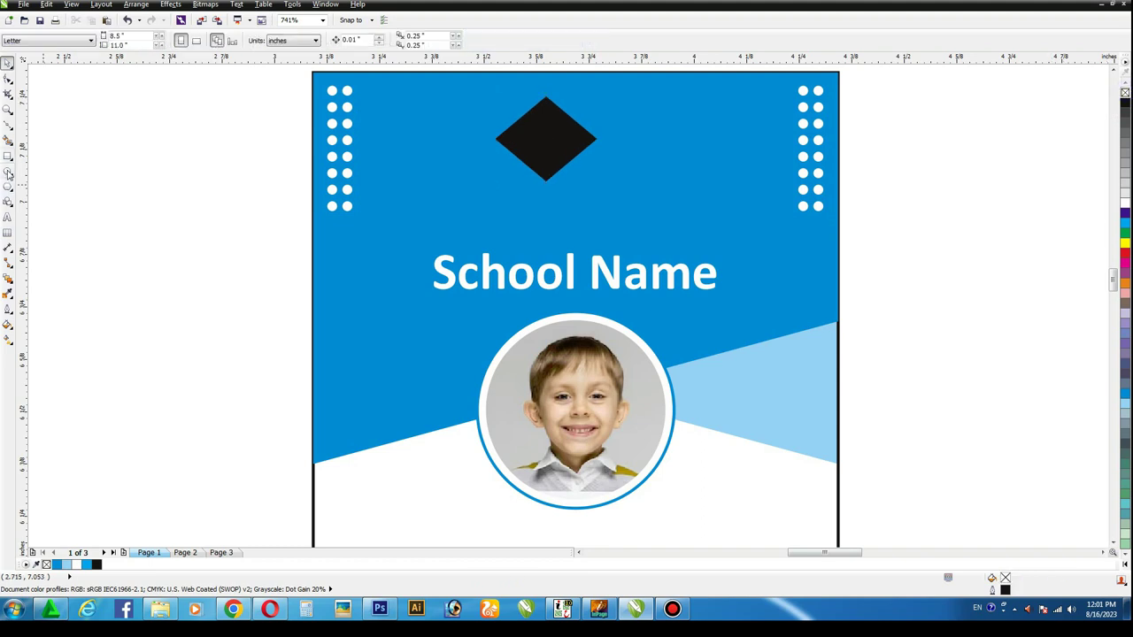
- Draw a white circle centred under the black diamond's lower half
click(8, 172)
drag(522, 141, 571, 203)
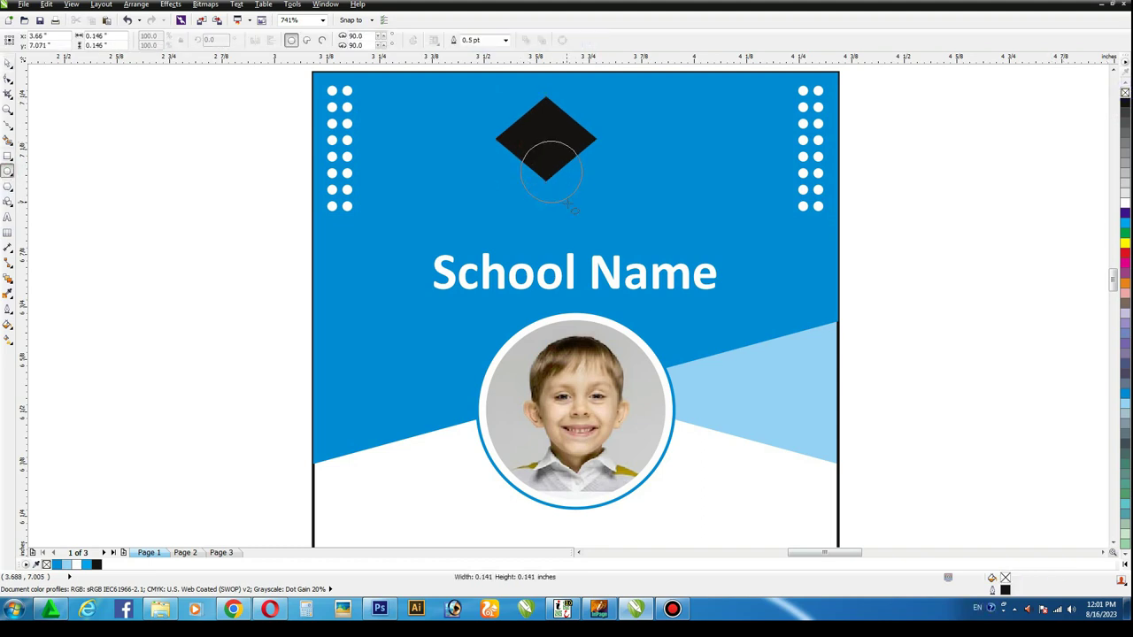
click(8, 63)
click(1125, 202)
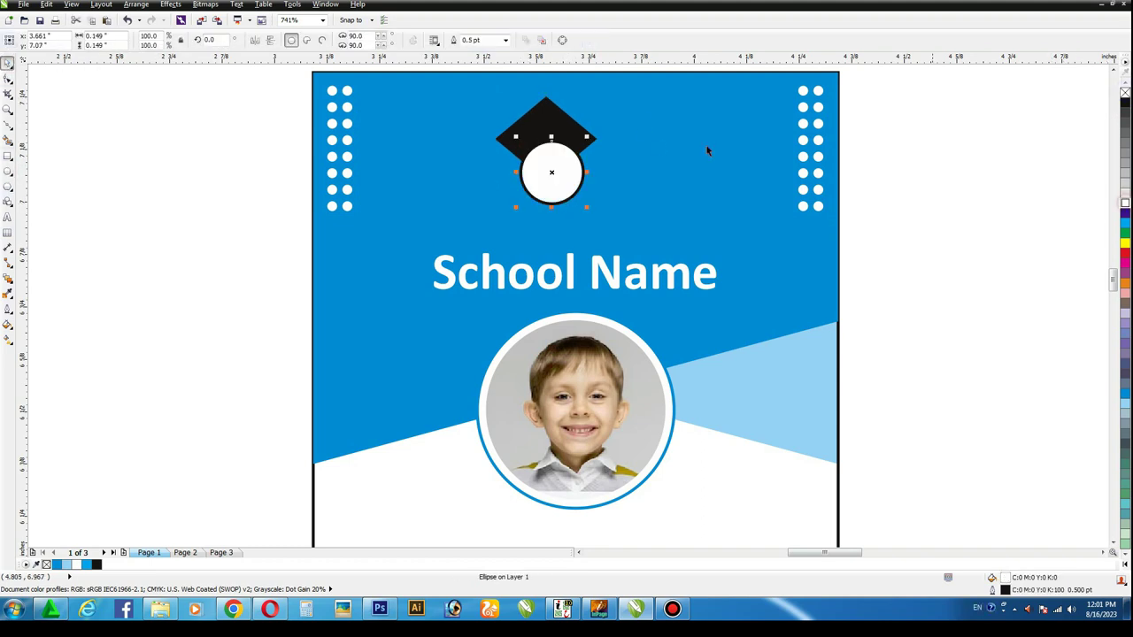
click(888, 177)
drag(551, 175, 545, 173)
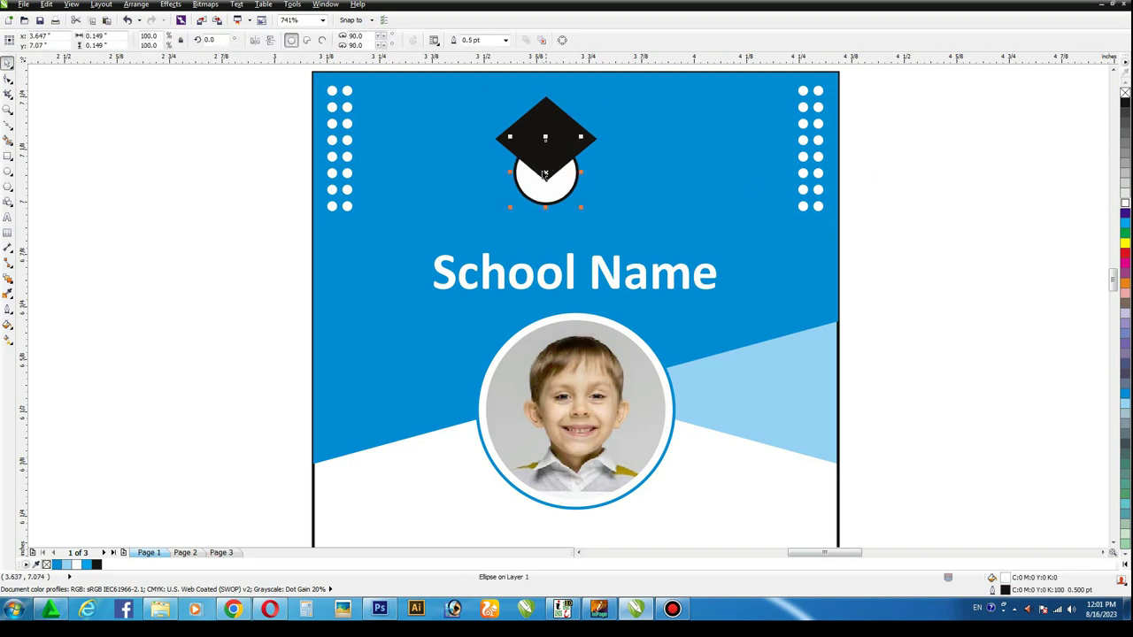
- Zoom in on the cap and strip the white circle's outline
key(z)
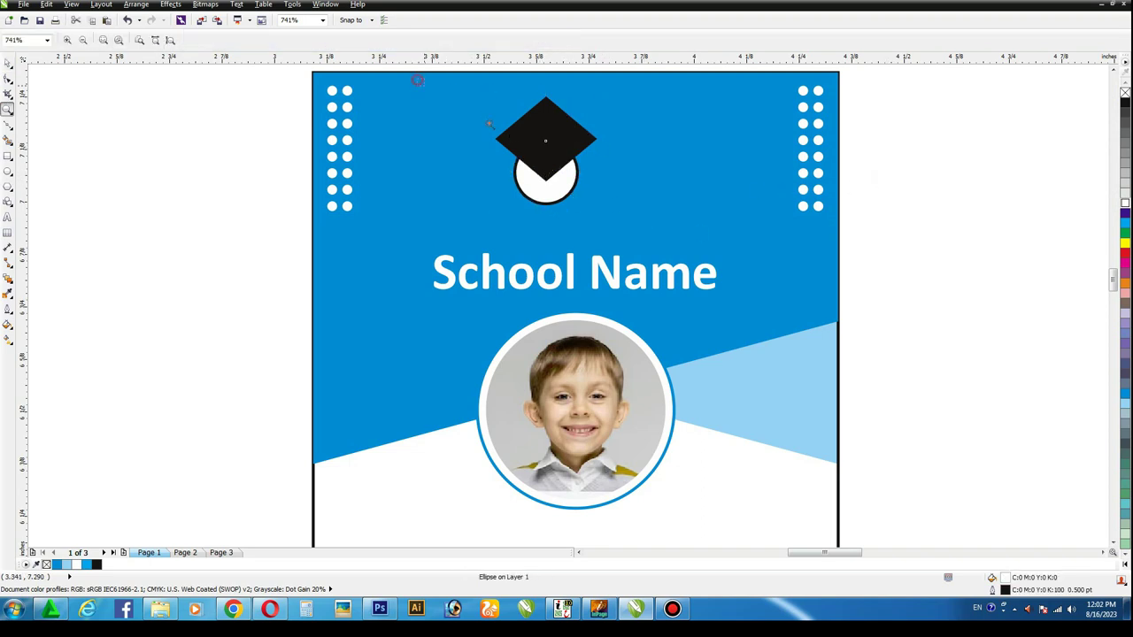
drag(417, 78, 653, 288)
click(7, 64)
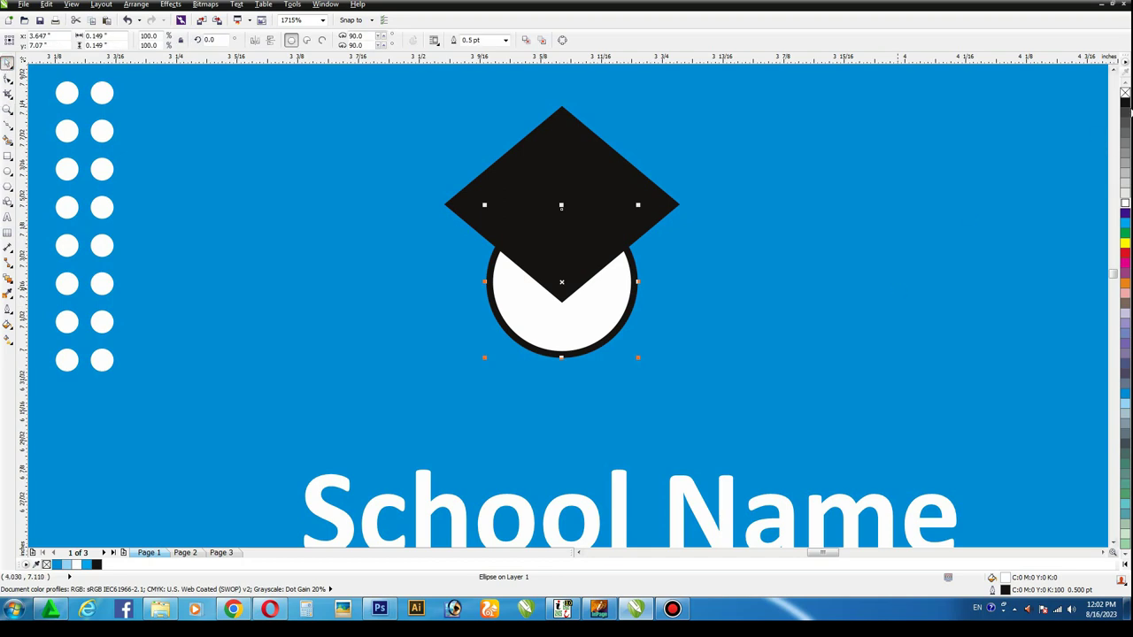
right_click(1124, 92)
key(Escape)
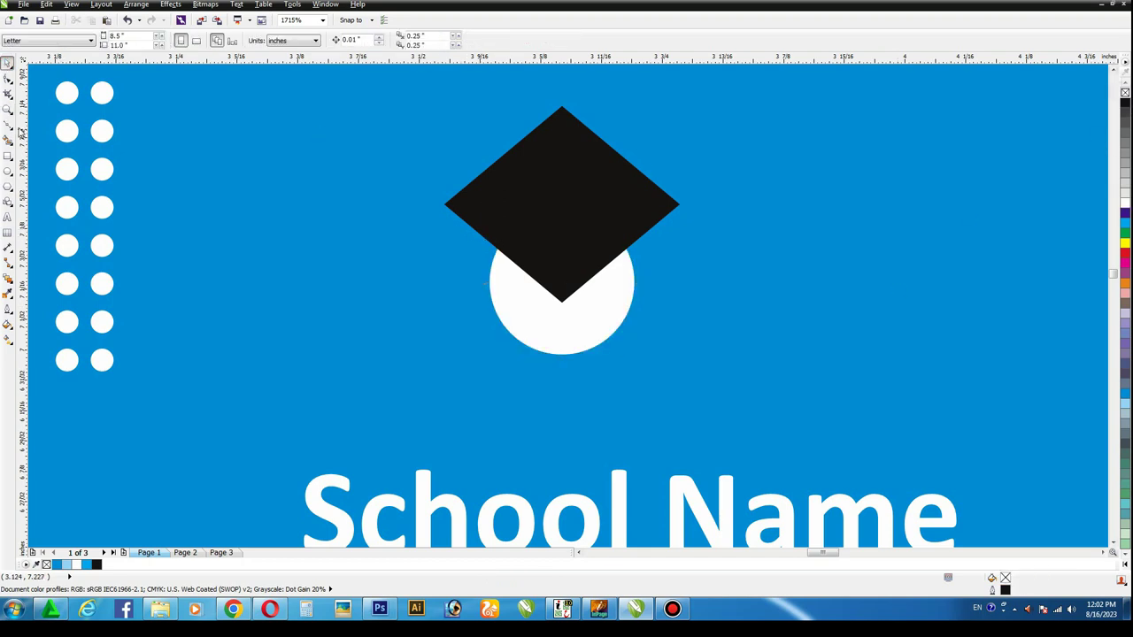
- Draw the tassel cord straight down from the cap's left corner
click(6, 127)
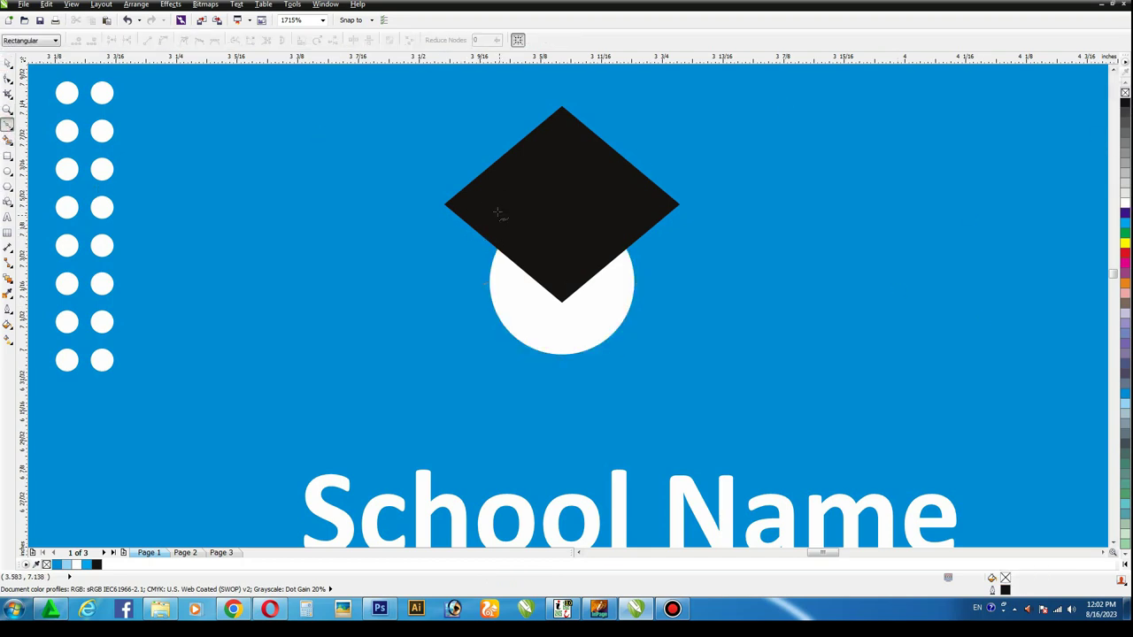
click(458, 202)
drag(460, 326, 459, 325)
key(z)
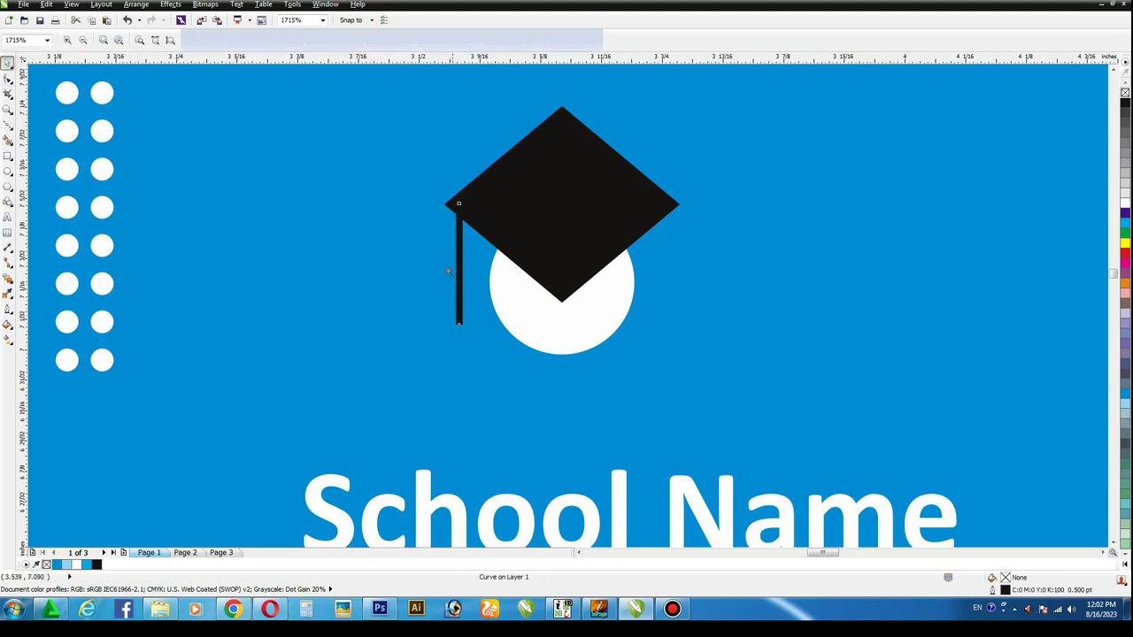
drag(324, 216, 579, 352)
- Draw a small rectangle with a 0.1 pt outline at the cord's end and reshape it into a triangle
click(9, 73)
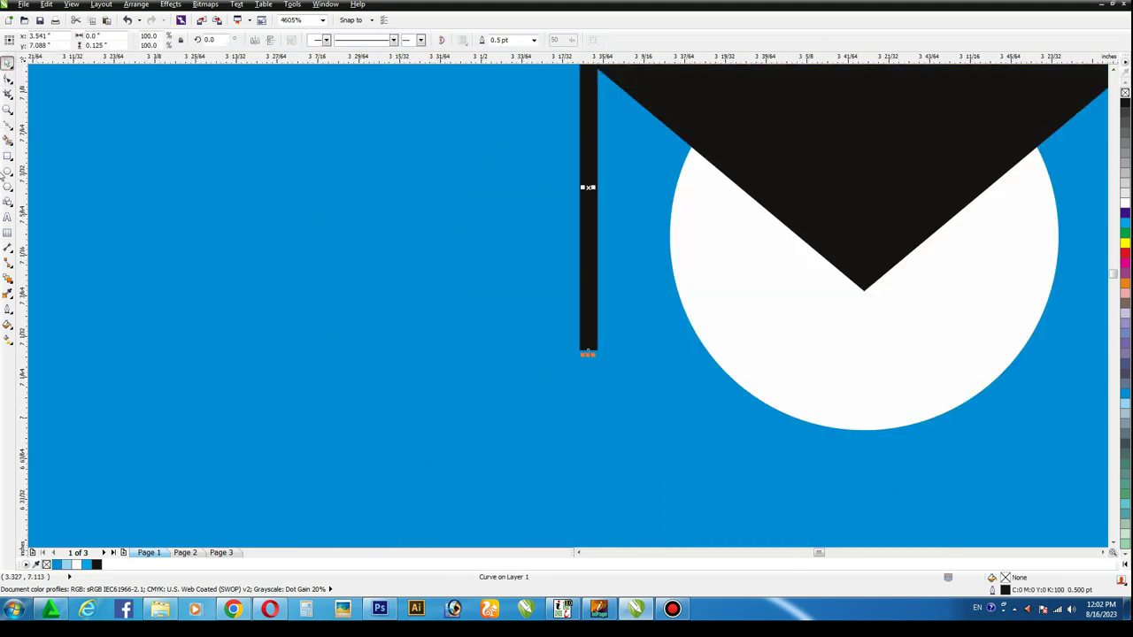
key(F6)
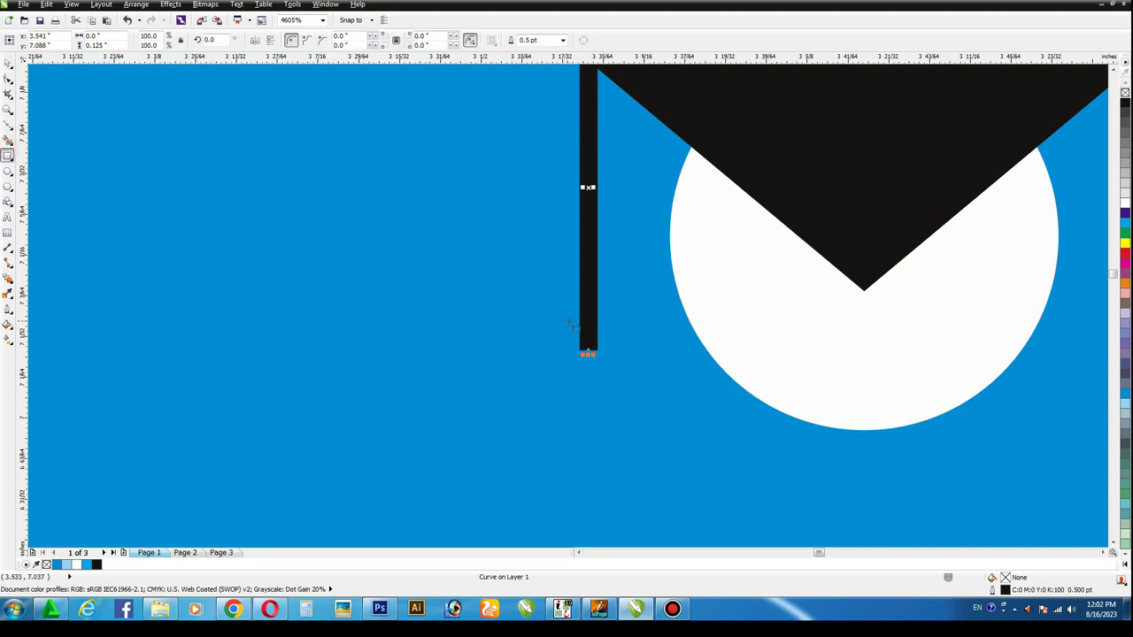
drag(564, 317, 603, 412)
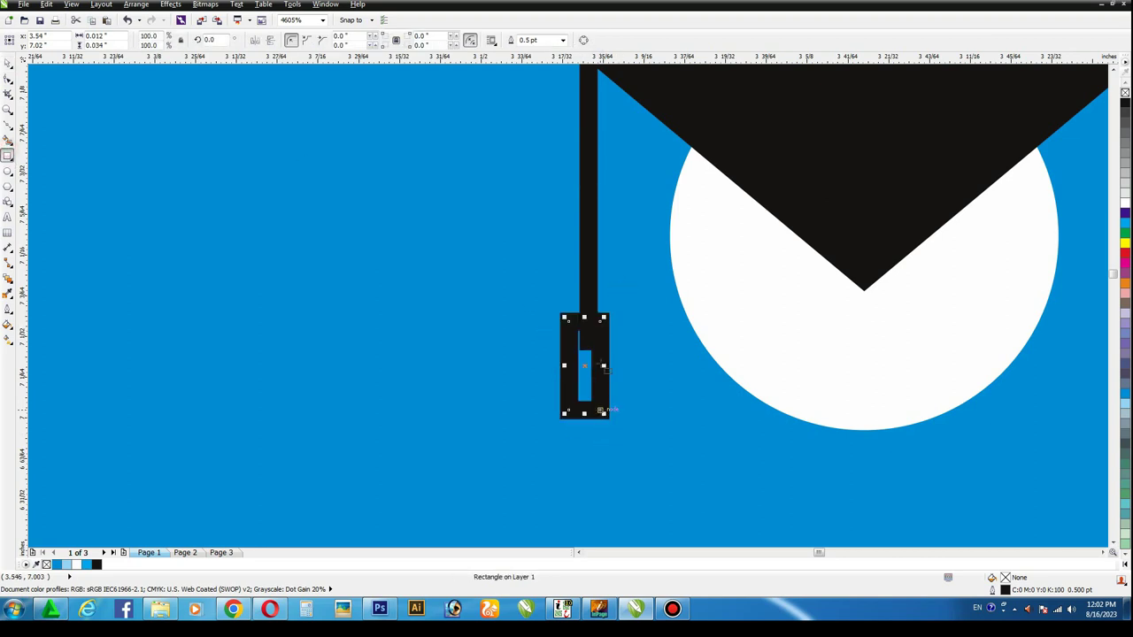
key(F12)
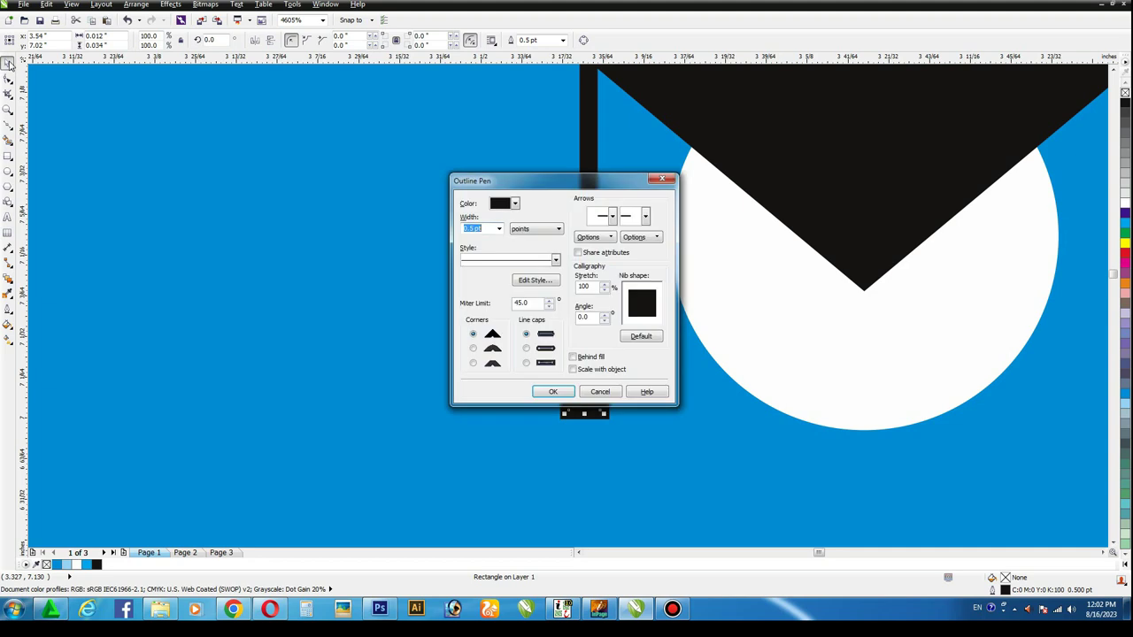
key(Return)
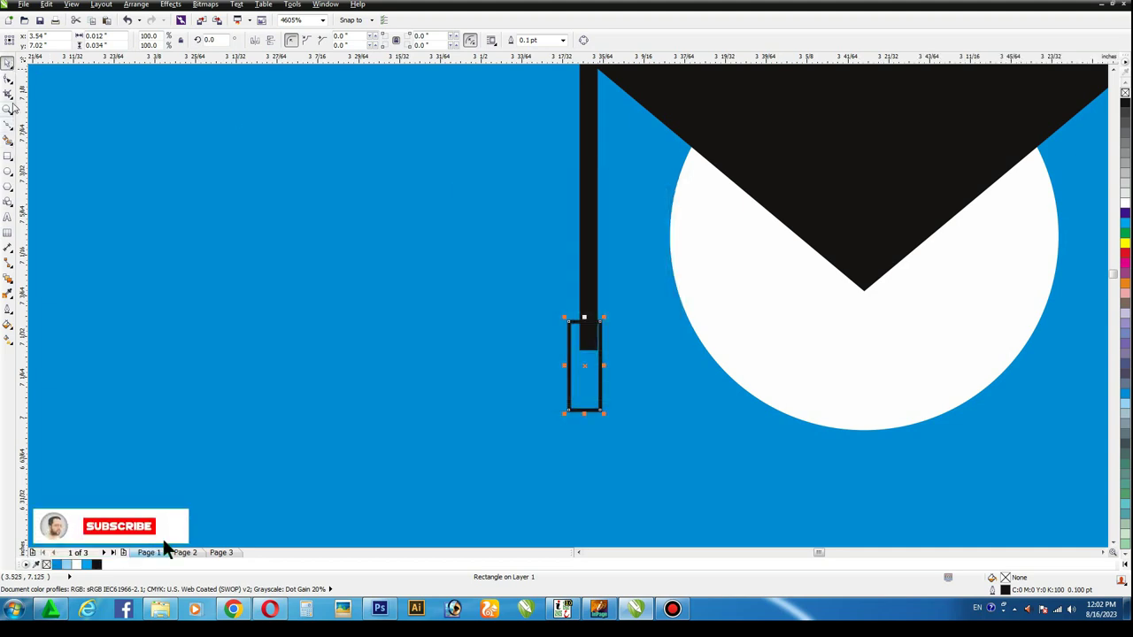
click(8, 78)
key(ctrl+q)
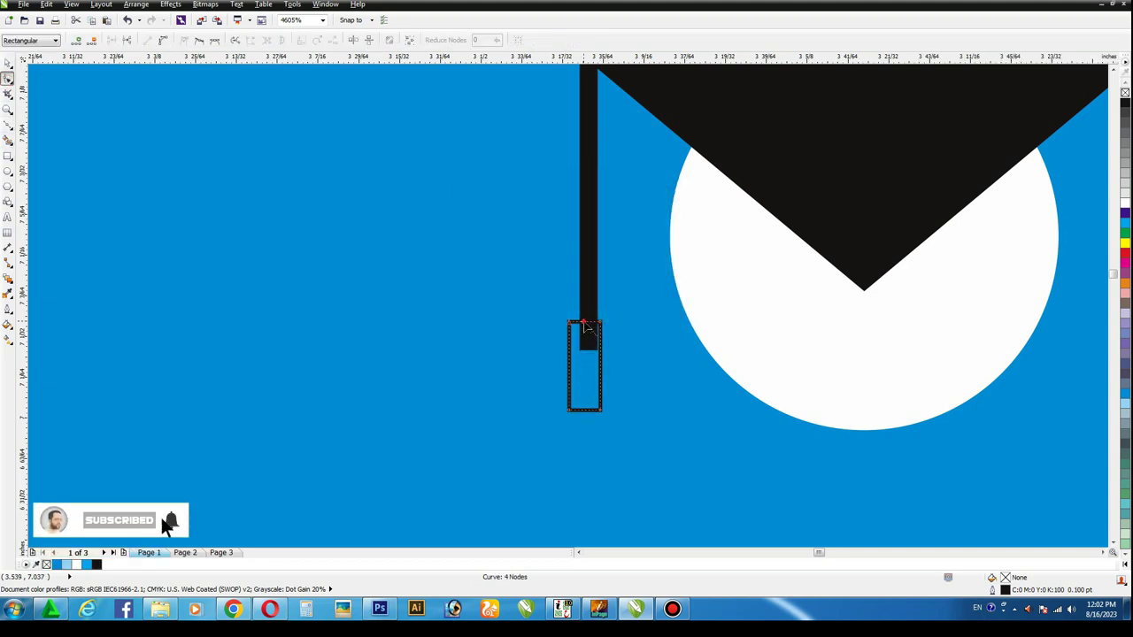
drag(555, 312, 588, 342)
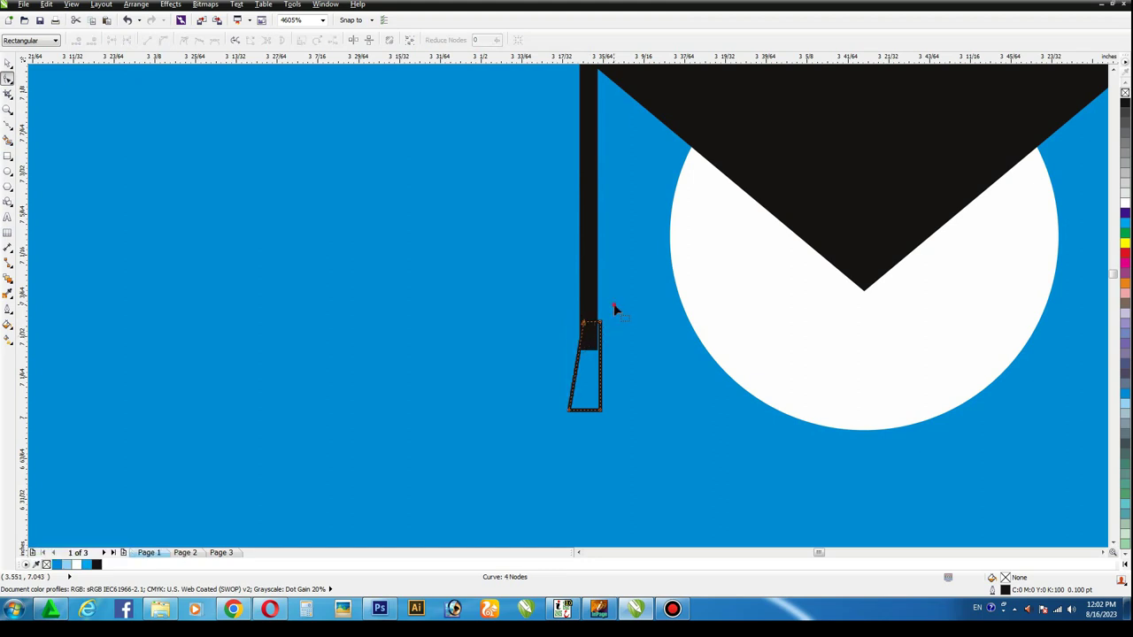
drag(614, 305, 595, 351)
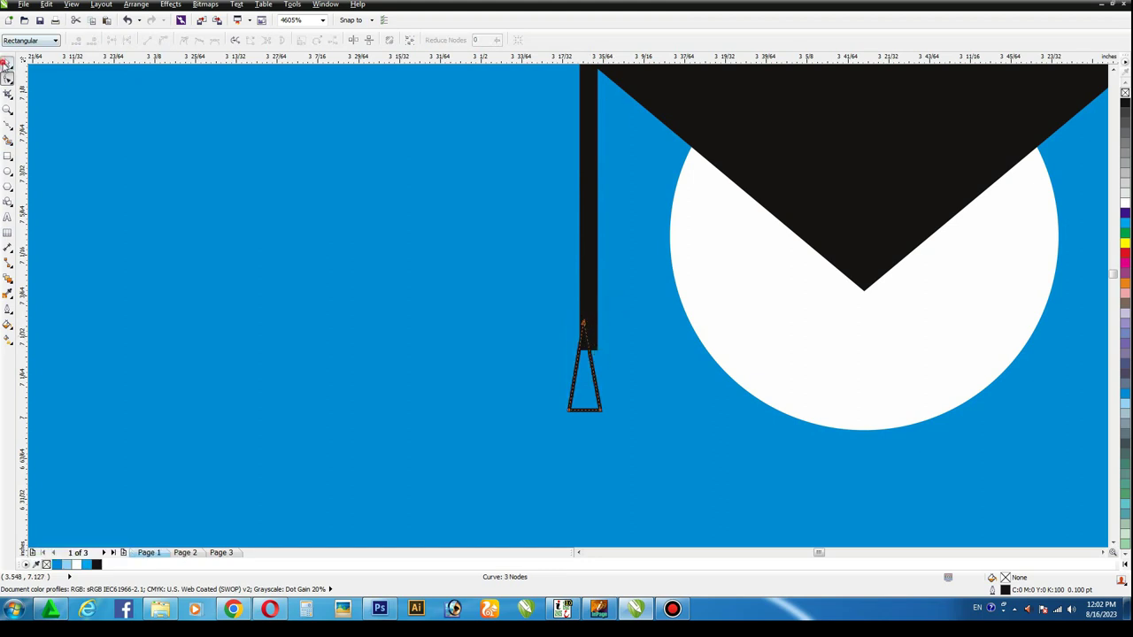
- Fill the tassel triangle black with no outline, enlarge it, and centre it under the cord
click(6, 64)
click(1124, 106)
right_click(1125, 92)
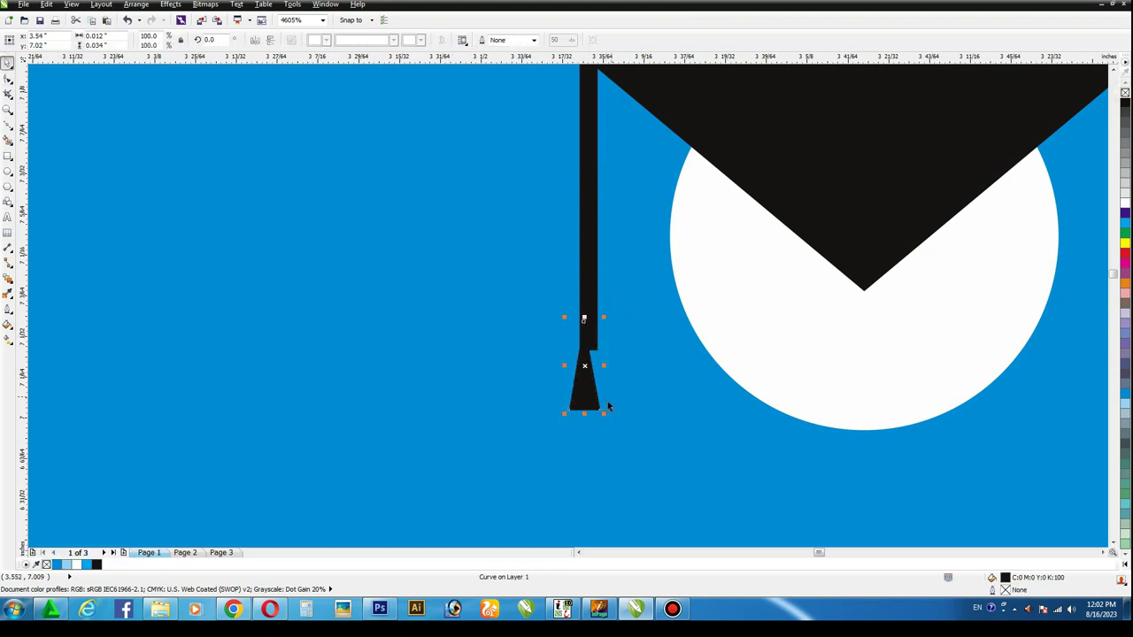
drag(603, 413, 626, 449)
shift+click(588, 235)
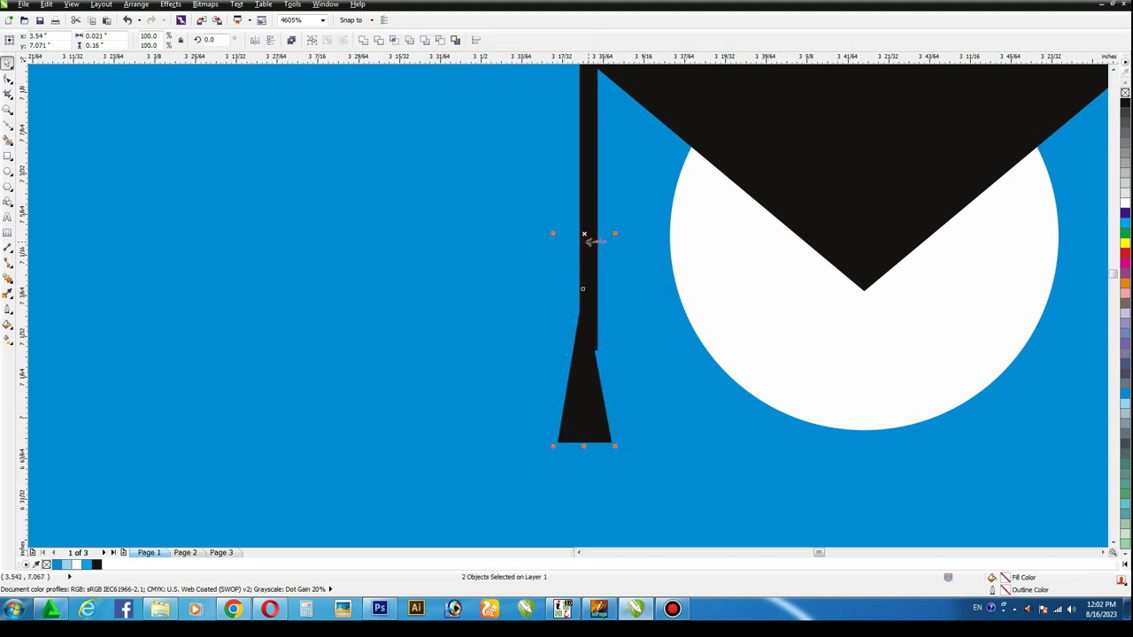
key(c)
click(608, 343)
- Add a black, outline-free round knot centred over the tassel end
click(7, 172)
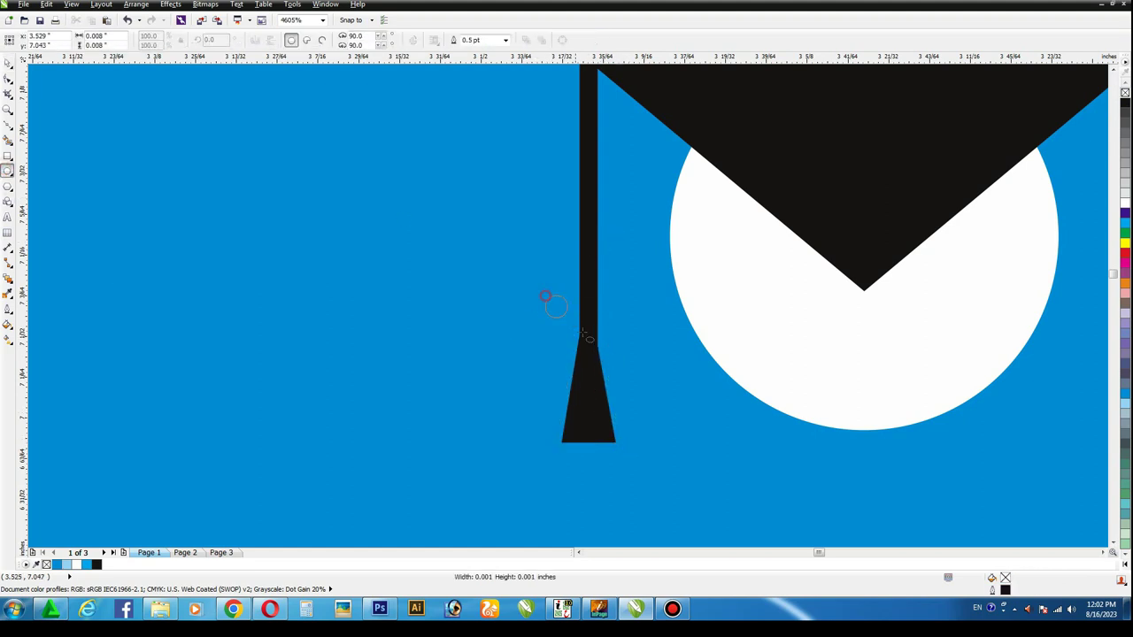
drag(539, 291, 602, 353)
click(8, 63)
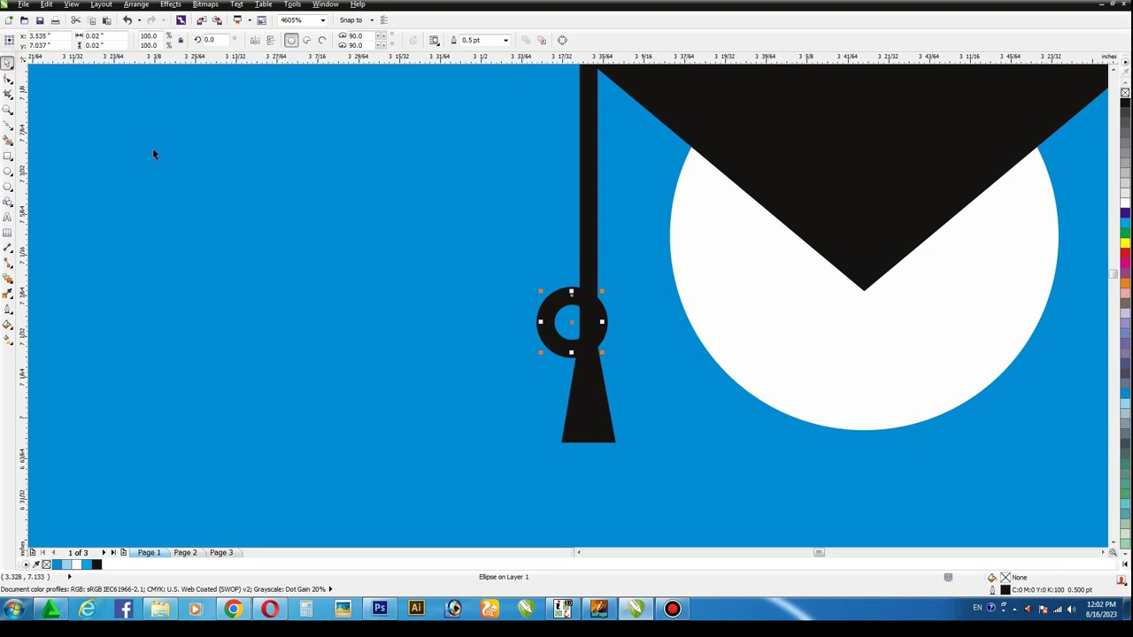
click(1124, 103)
right_click(1123, 92)
shift+click(600, 400)
key(c)
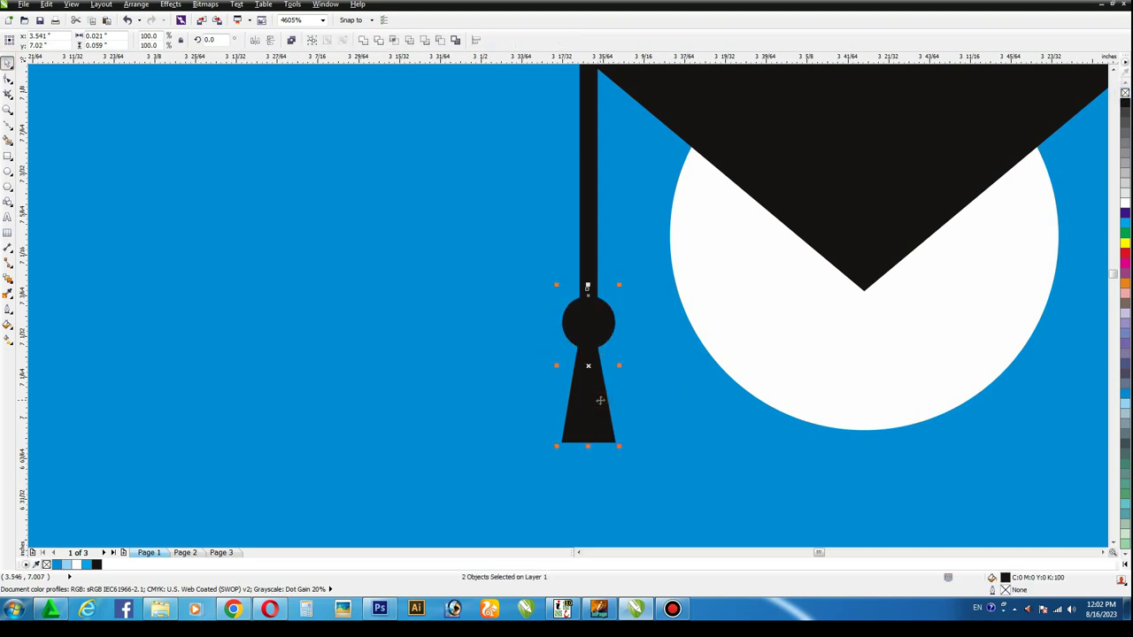
drag(523, 271, 643, 361)
- Enlarge the white circle under the cap and group the five cap parts
scroll(640, 354, down, 2)
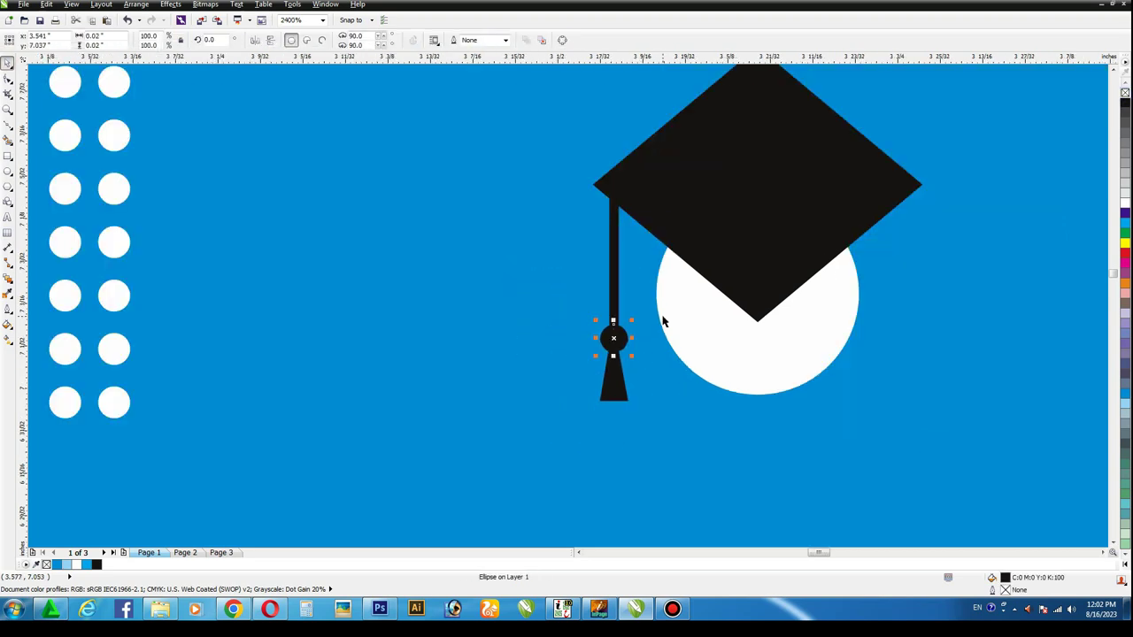
scroll(758, 336, down, 2)
click(784, 342)
drag(814, 358, 823, 366)
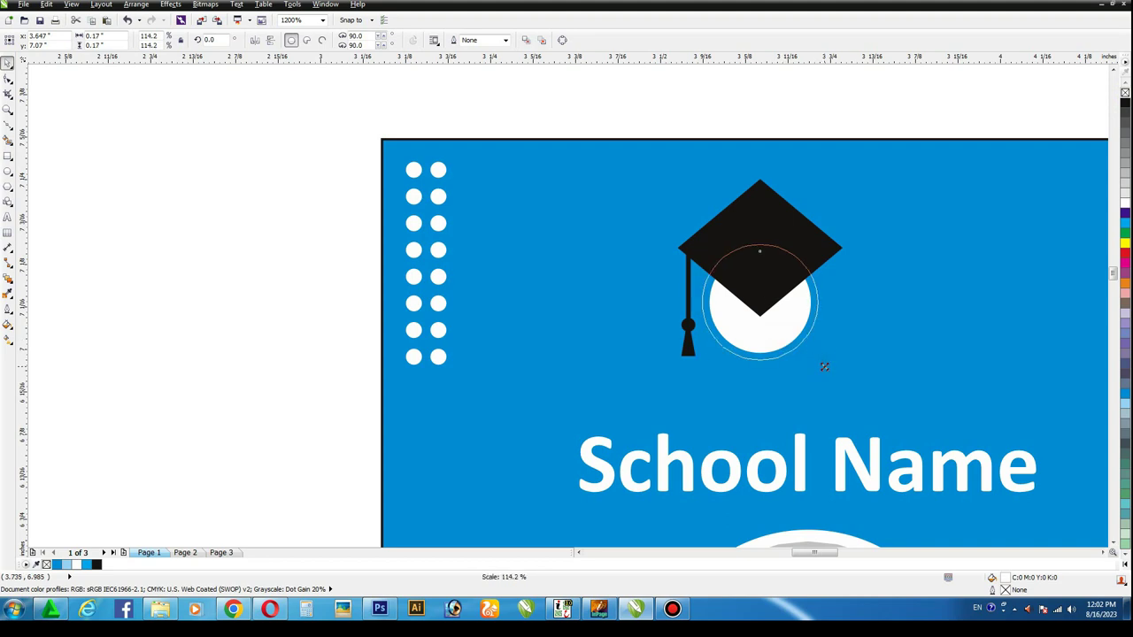
drag(571, 118, 884, 404)
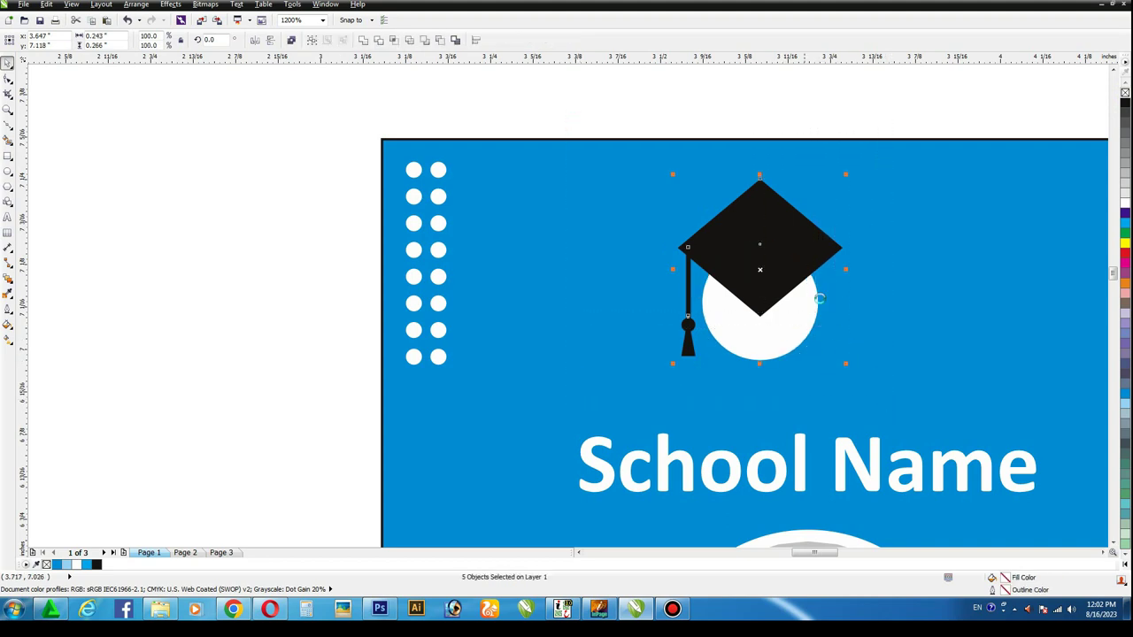
key(ctrl+g)
- Scale the grouped graduation cap down to 96.4% at the header's top centre
key(shift+F4)
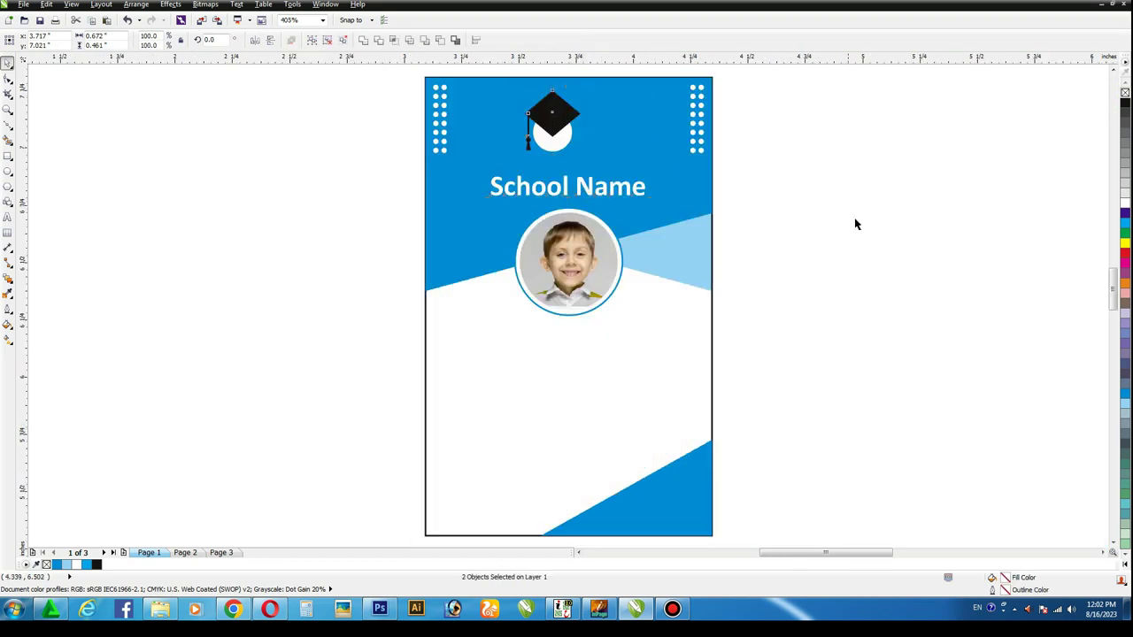
key(z)
drag(398, 70, 766, 280)
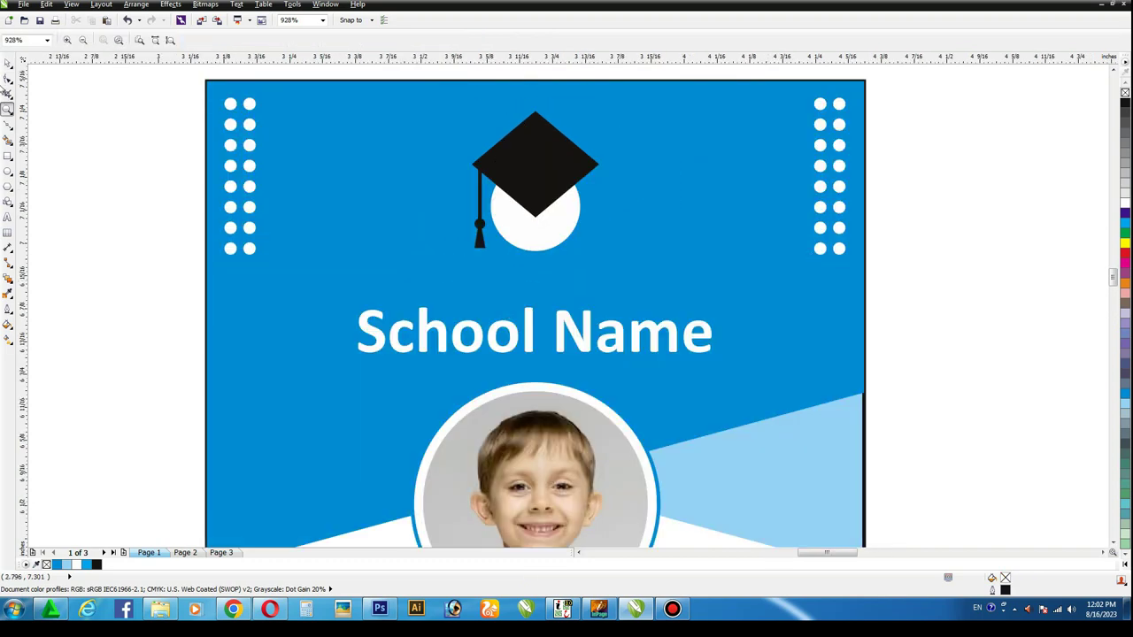
click(7, 62)
click(529, 167)
drag(602, 106, 595, 115)
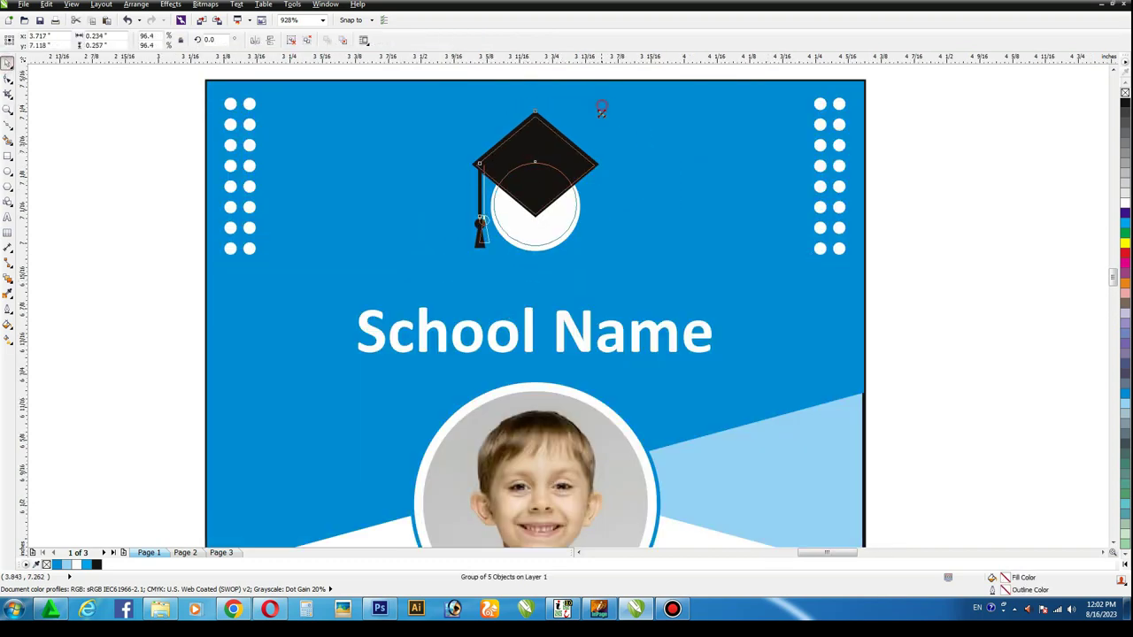
click(879, 223)
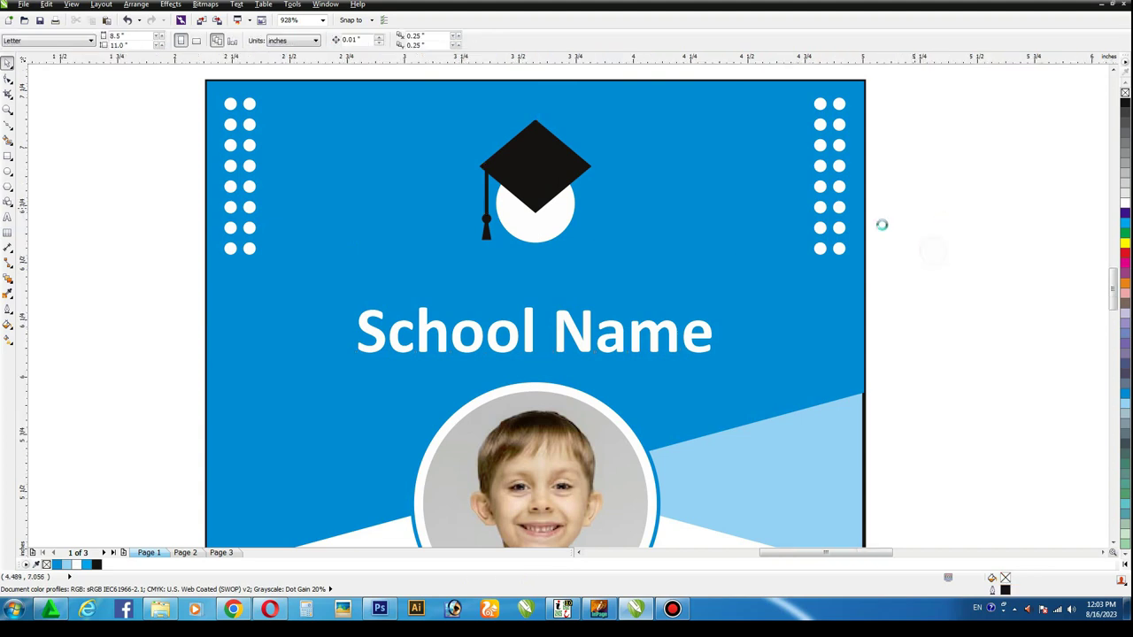
key(shift+F4)
key(F5)
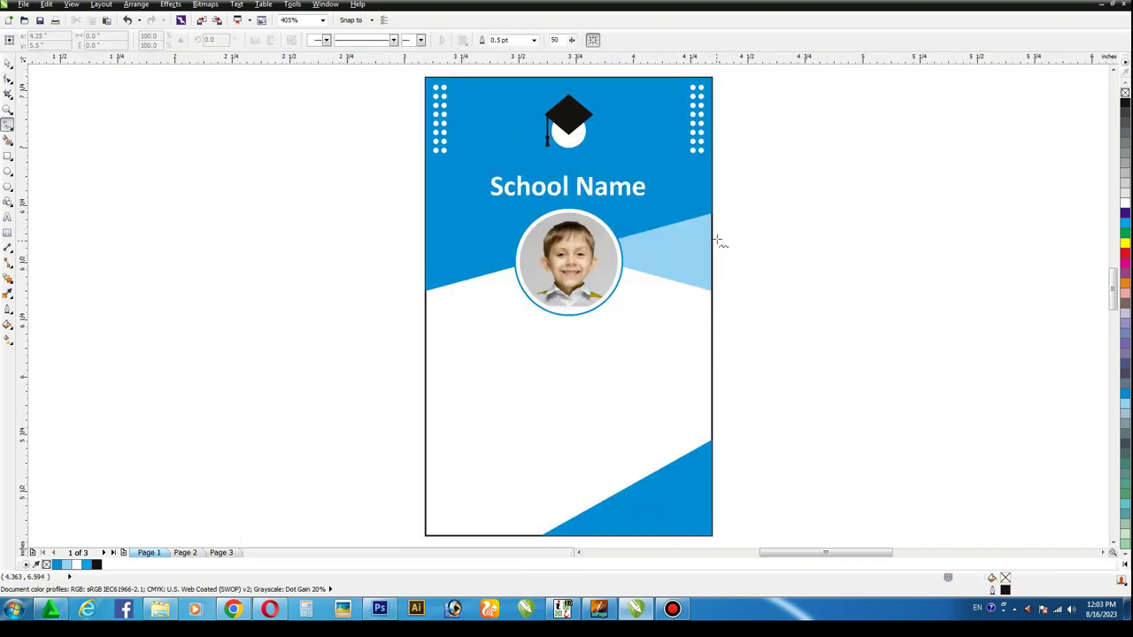
- Draw a 1.0 pt light-blue diagonal line from the card's right edge to its lower left
click(725, 230)
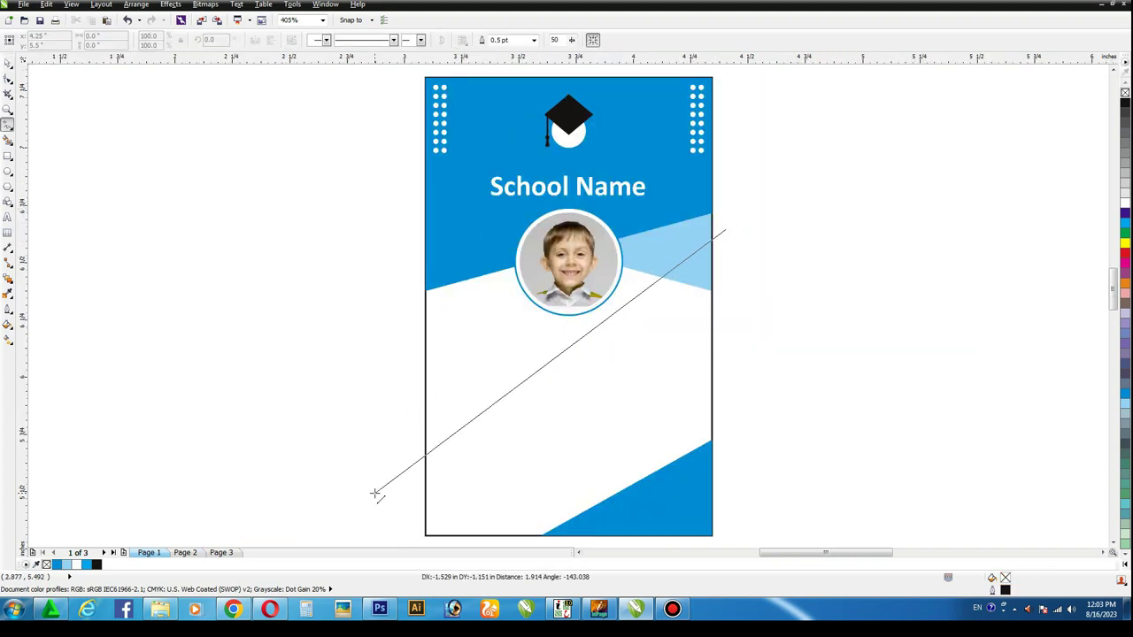
click(374, 492)
key(F12)
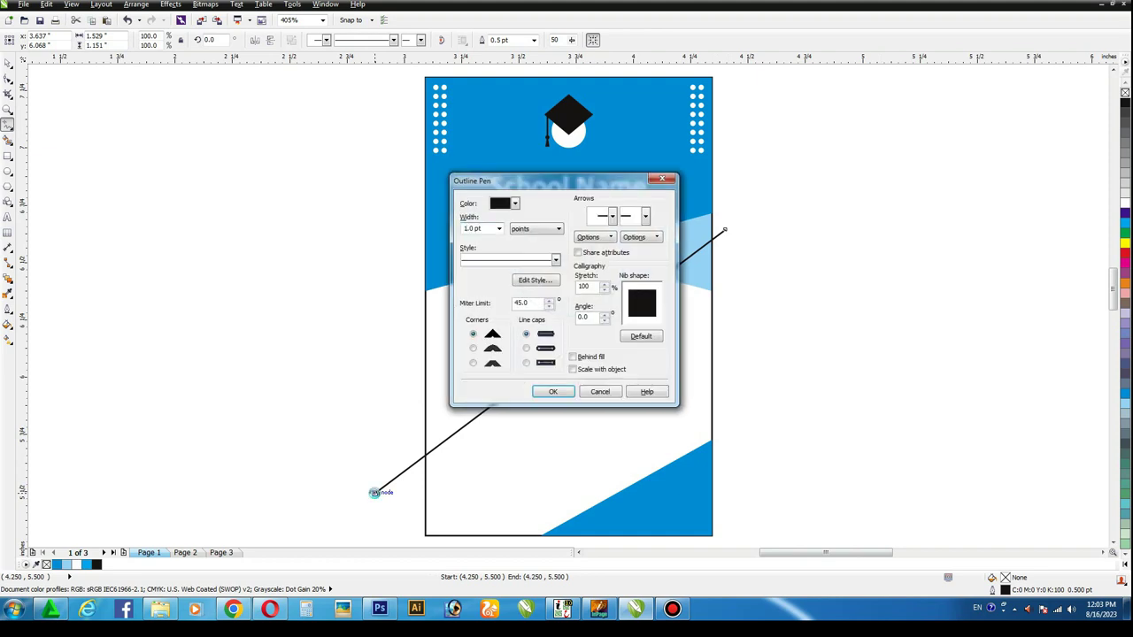
key(Return)
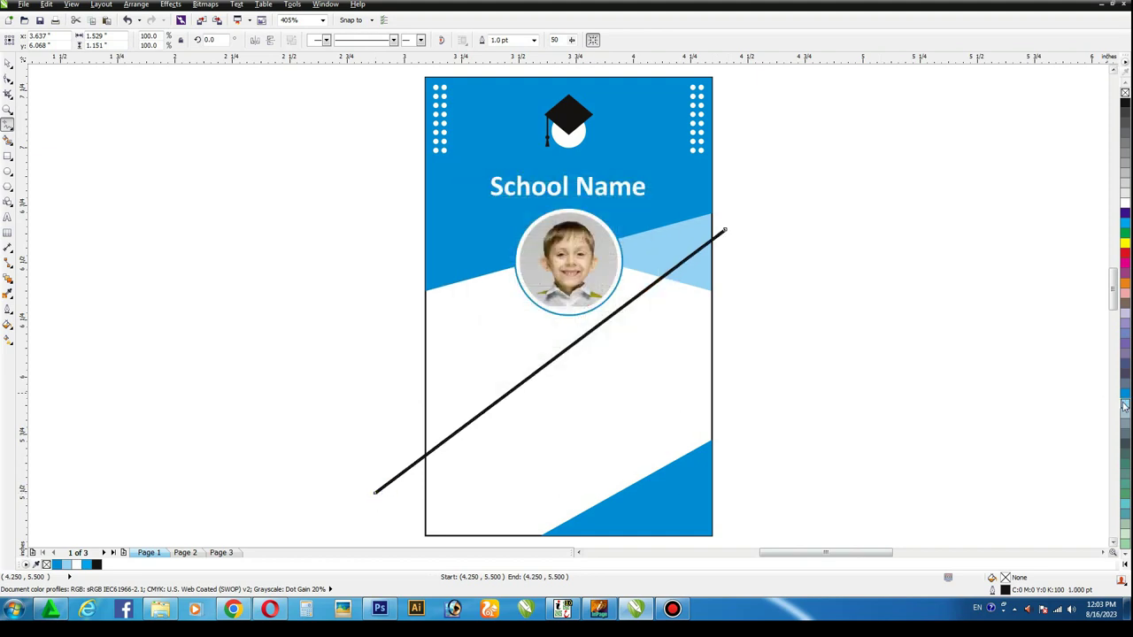
right_click(1124, 405)
- Rotate a copy of the line to angle steeply up from the card's bottom, then select both lines
click(8, 63)
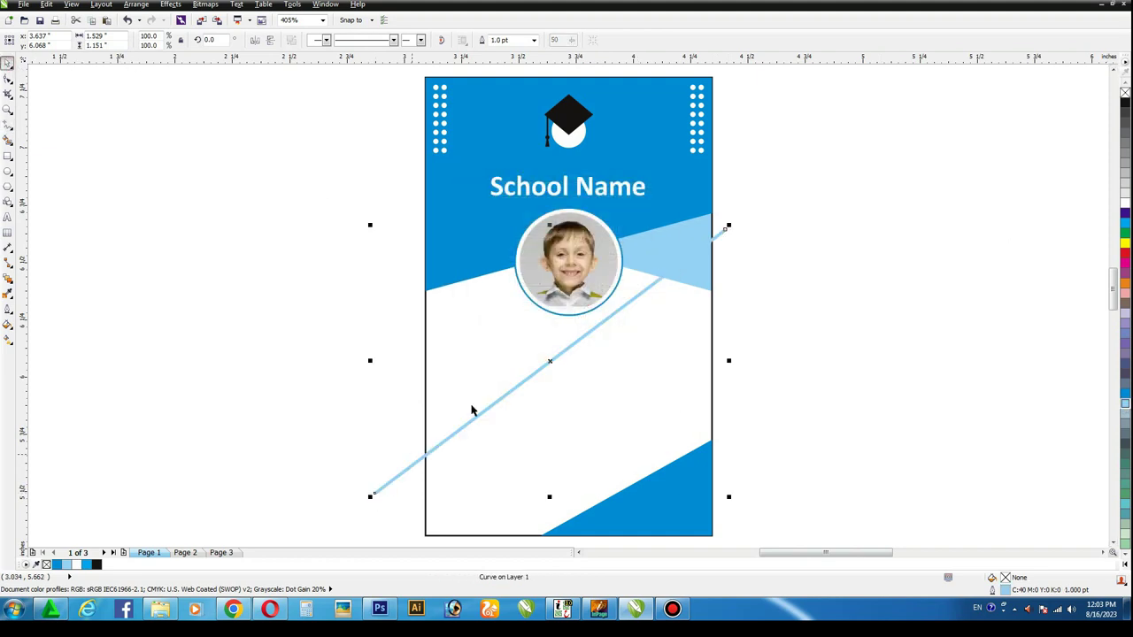
click(558, 356)
click(561, 377)
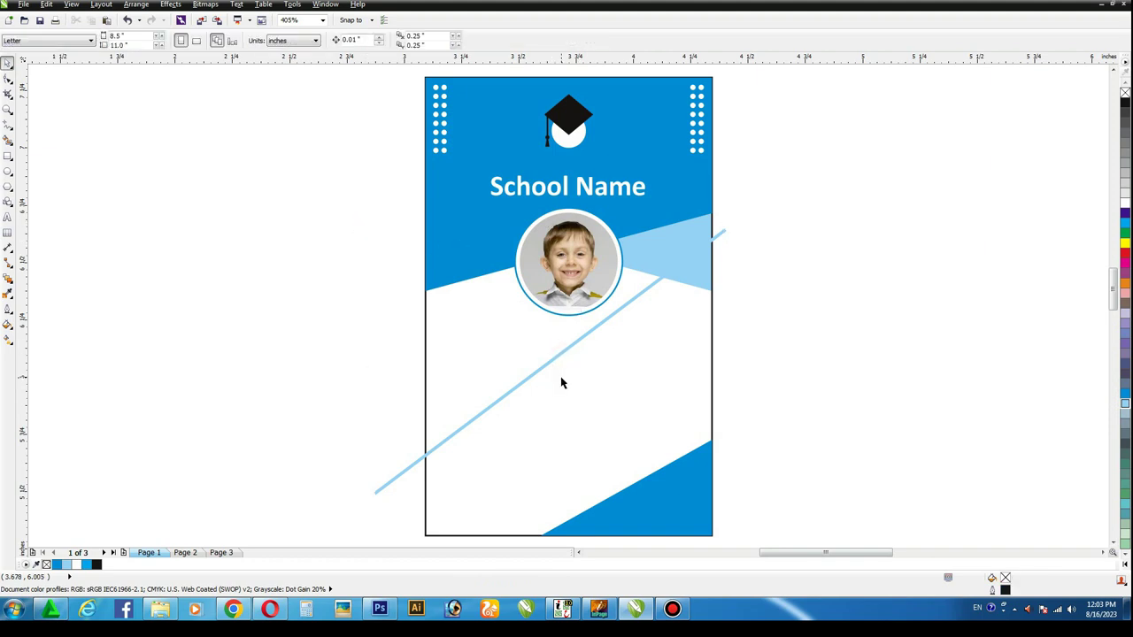
click(549, 361)
click(548, 361)
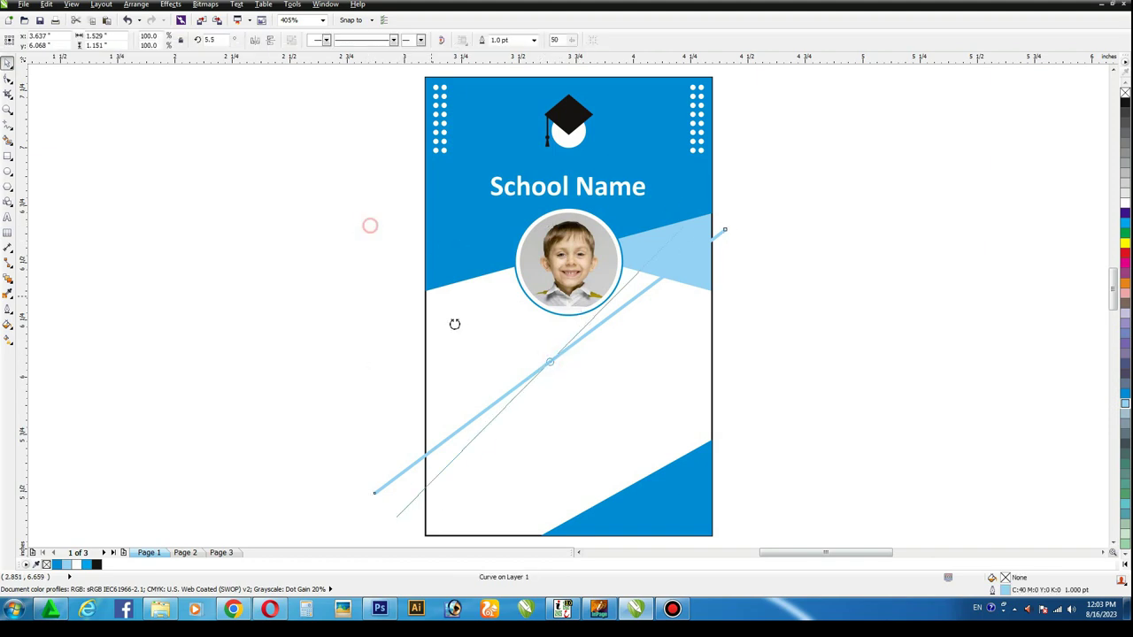
drag(376, 229, 480, 360)
click(898, 215)
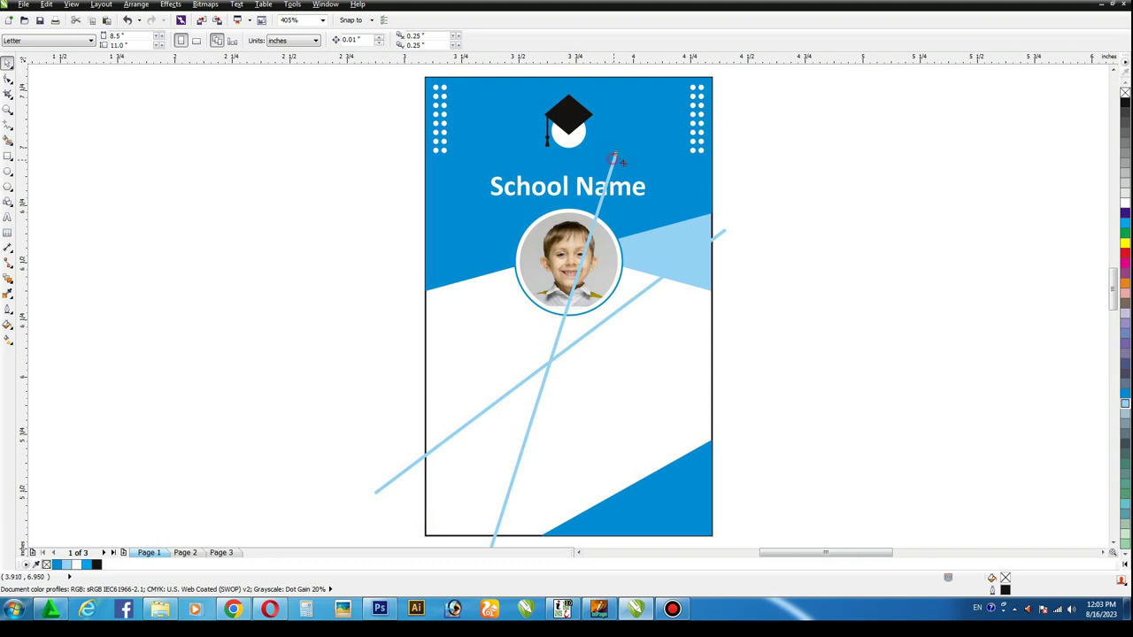
drag(571, 547, 685, 181)
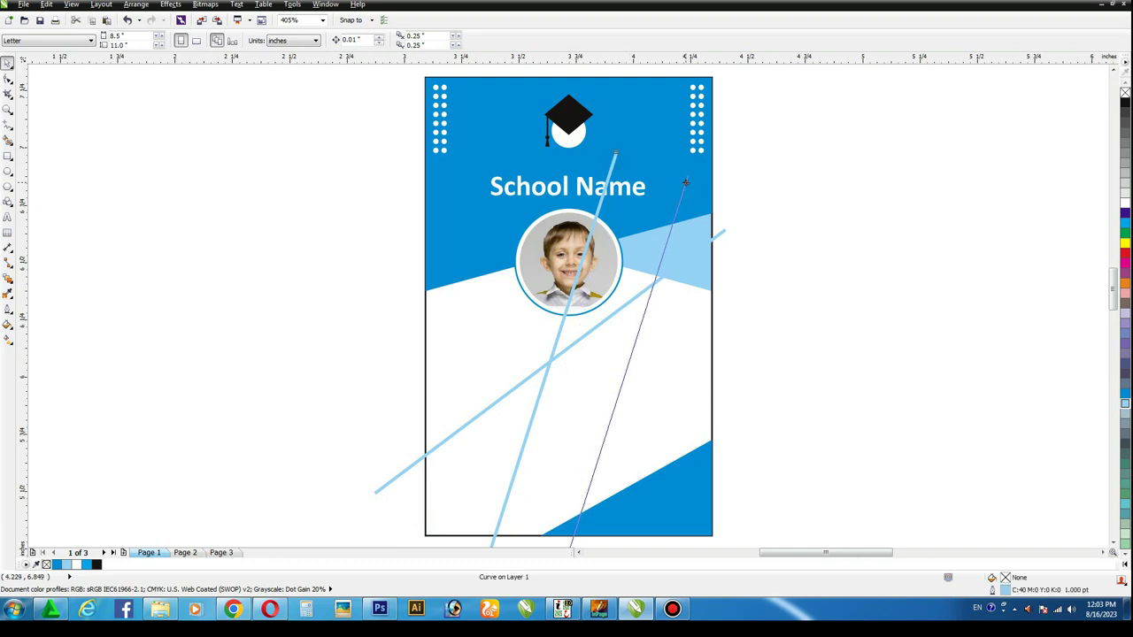
shift+click(721, 234)
key(alt+c)
- PowerClip both light-blue lines inside the card frame and shift the shallow line up and right
key(w)
key(Return)
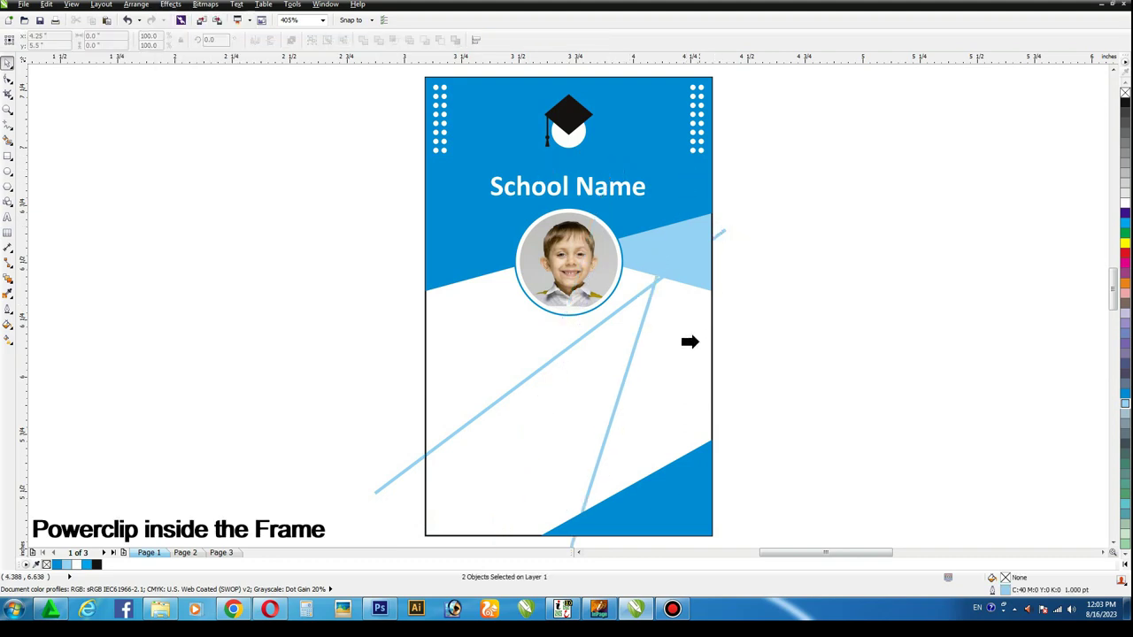
click(690, 341)
click(120, 383)
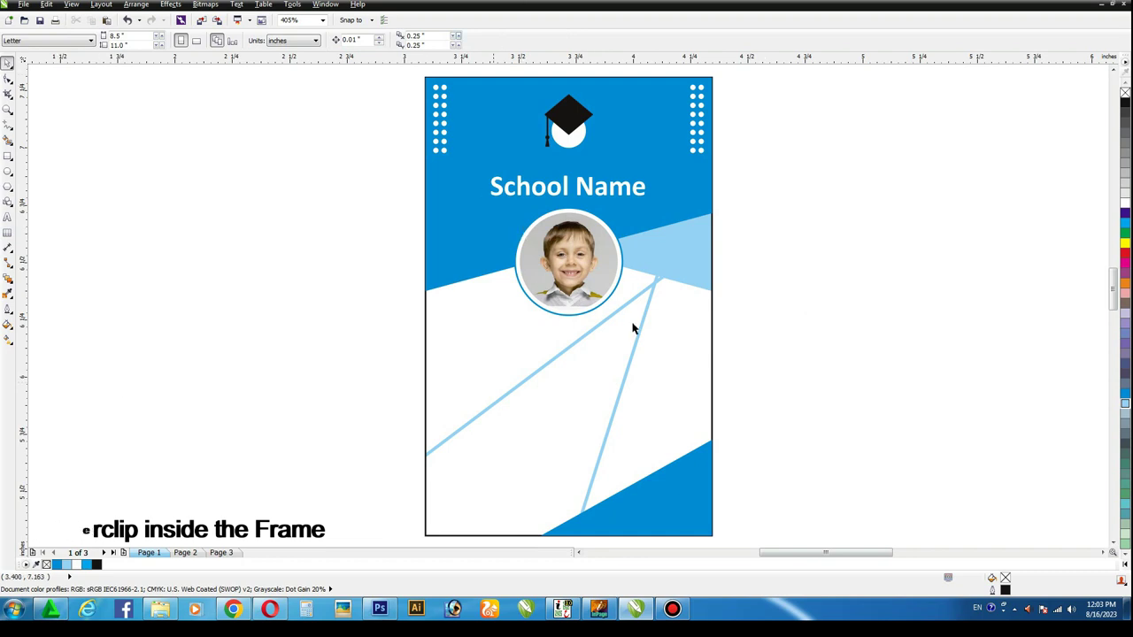
click(706, 336)
ctrl+click(666, 285)
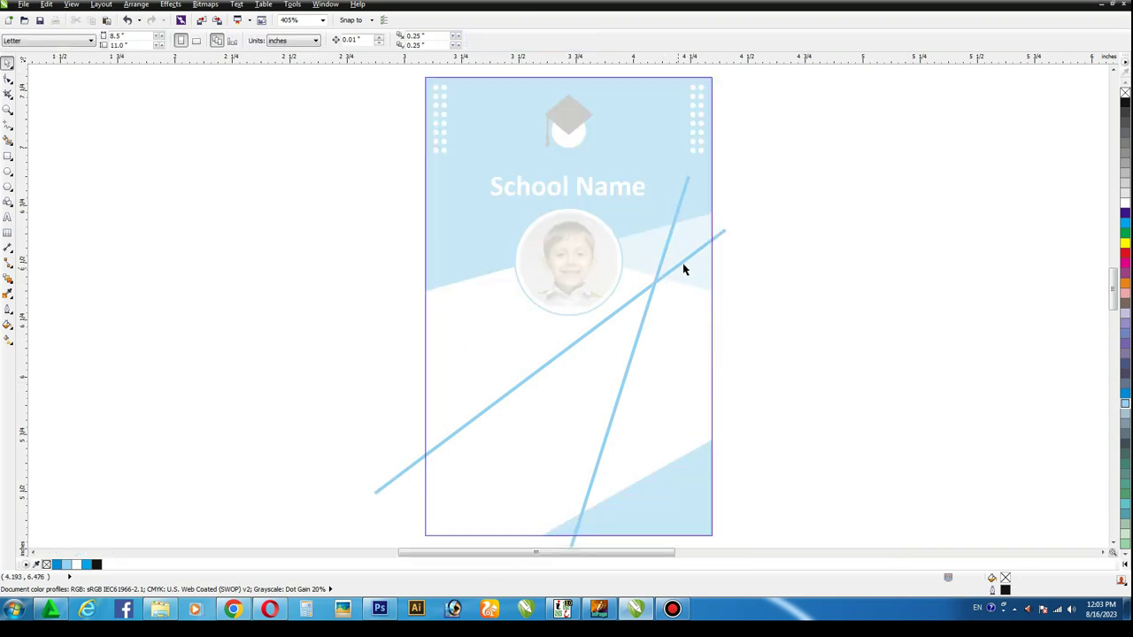
click(682, 269)
drag(688, 258, 717, 245)
ctrl+click(868, 296)
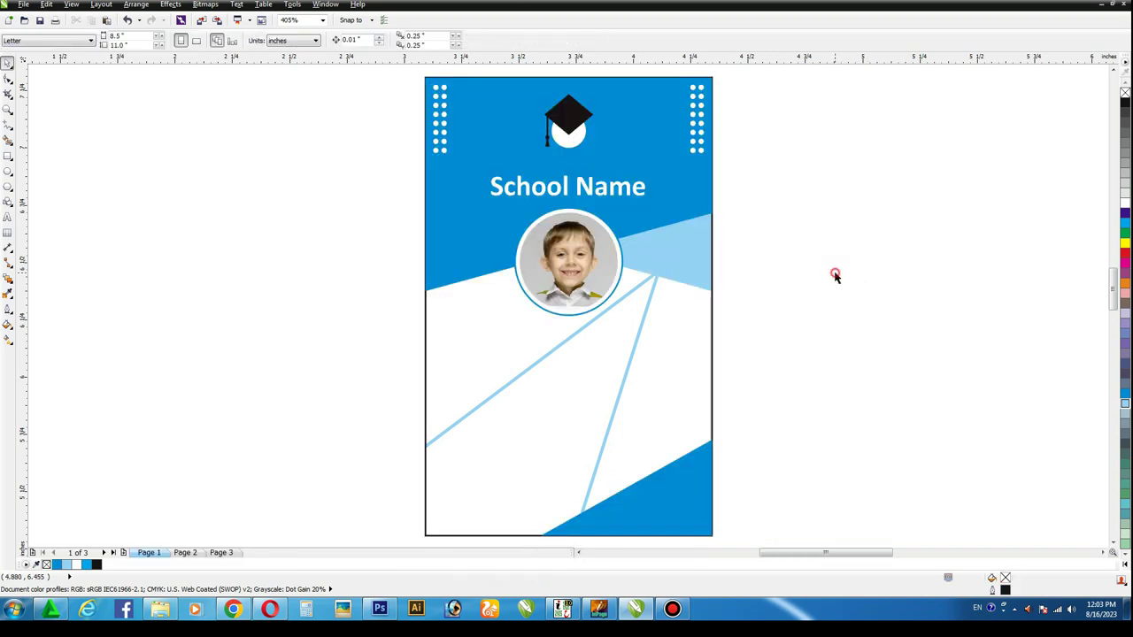
- Reopen the card's PowerClip contents and select both light-blue lines
click(797, 311)
ctrl+click(662, 331)
click(643, 327)
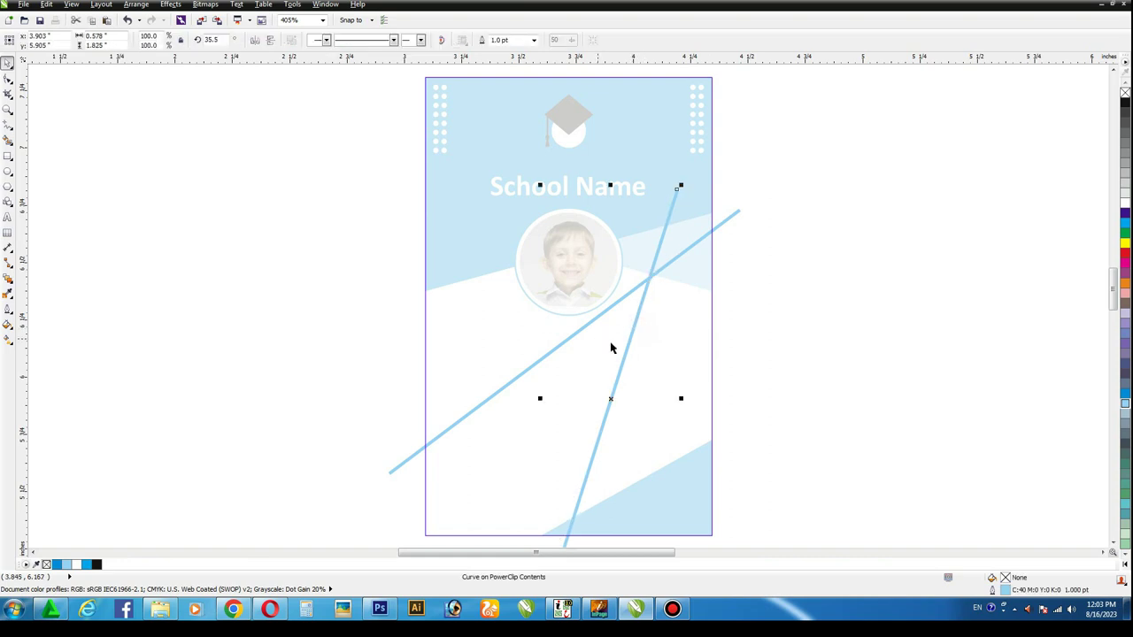
shift+click(584, 326)
click(860, 324)
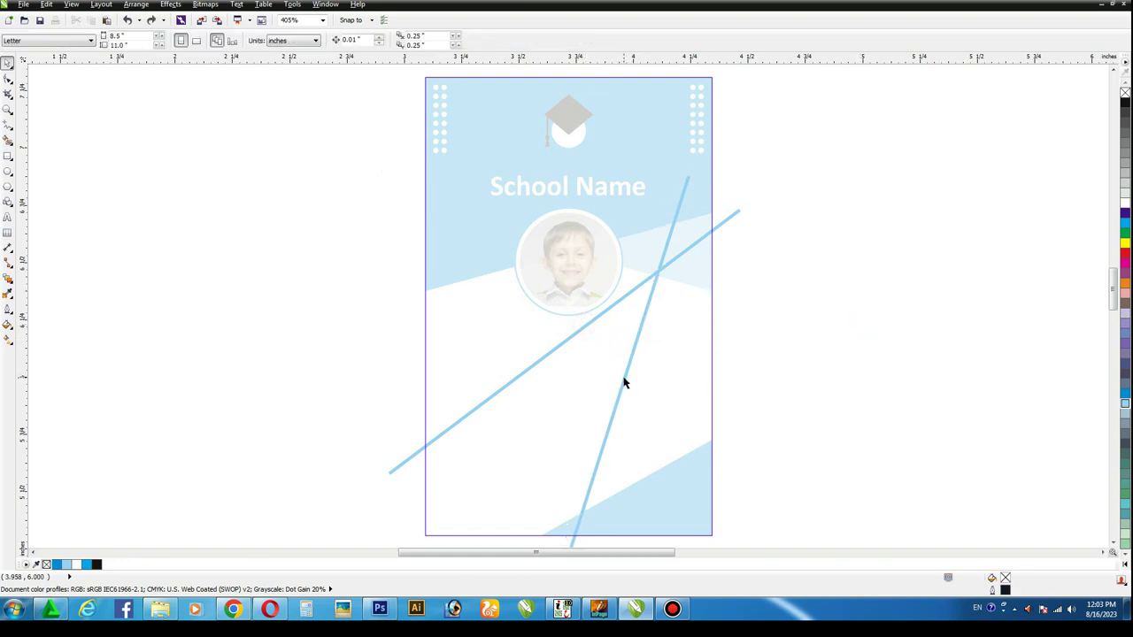
click(623, 382)
shift+click(536, 361)
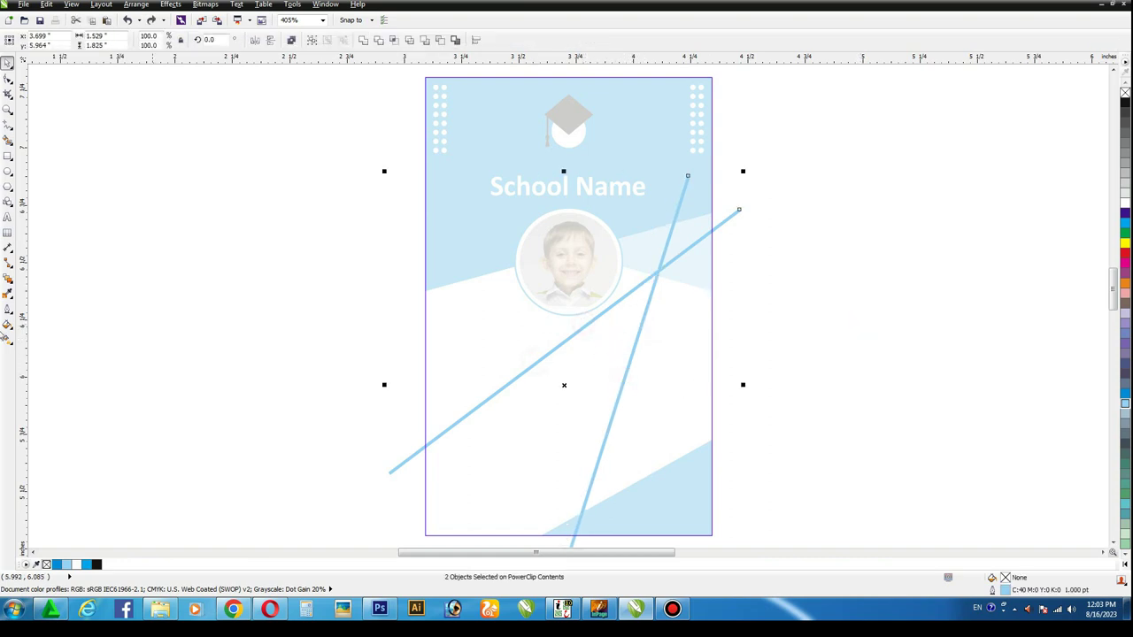
- Give both lines Uniform transparency and finish editing the PowerClip
click(10, 287)
click(53, 355)
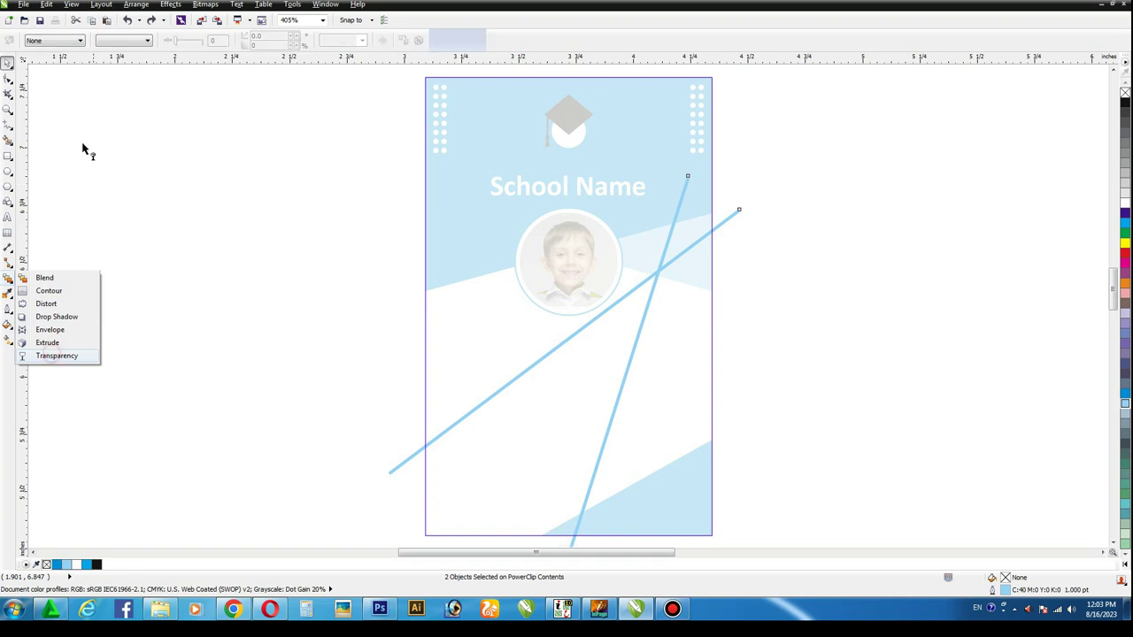
click(46, 41)
click(40, 52)
click(8, 62)
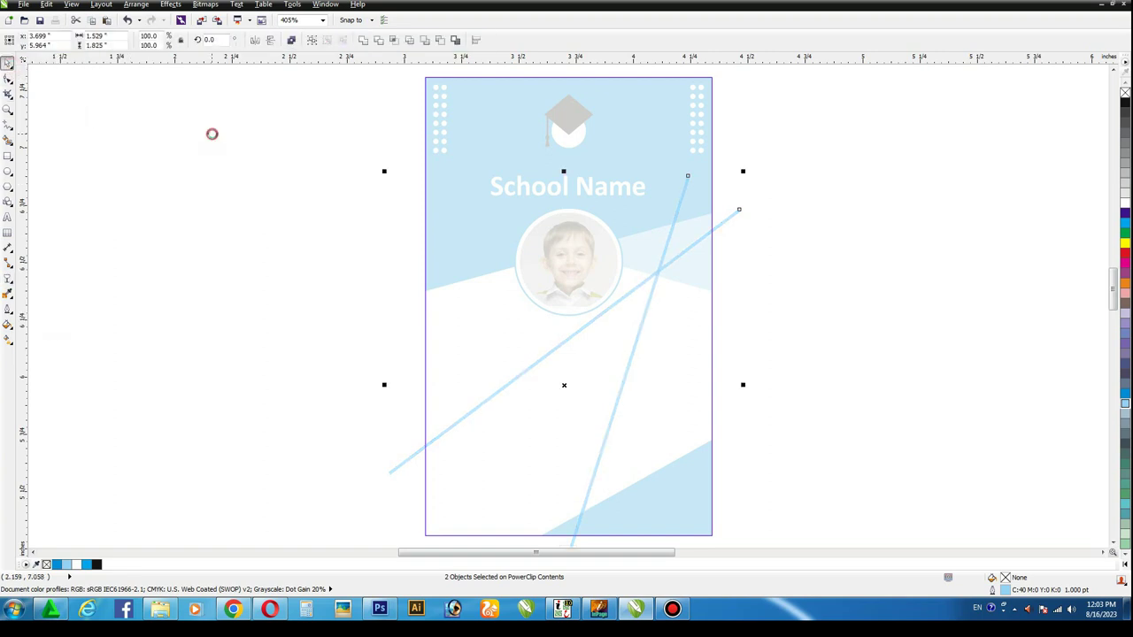
ctrl+click(296, 266)
click(917, 220)
- Select the six-row Name, Gender, Expire, DOB, Contact, Blood table on Page 2
key(Page_Down)
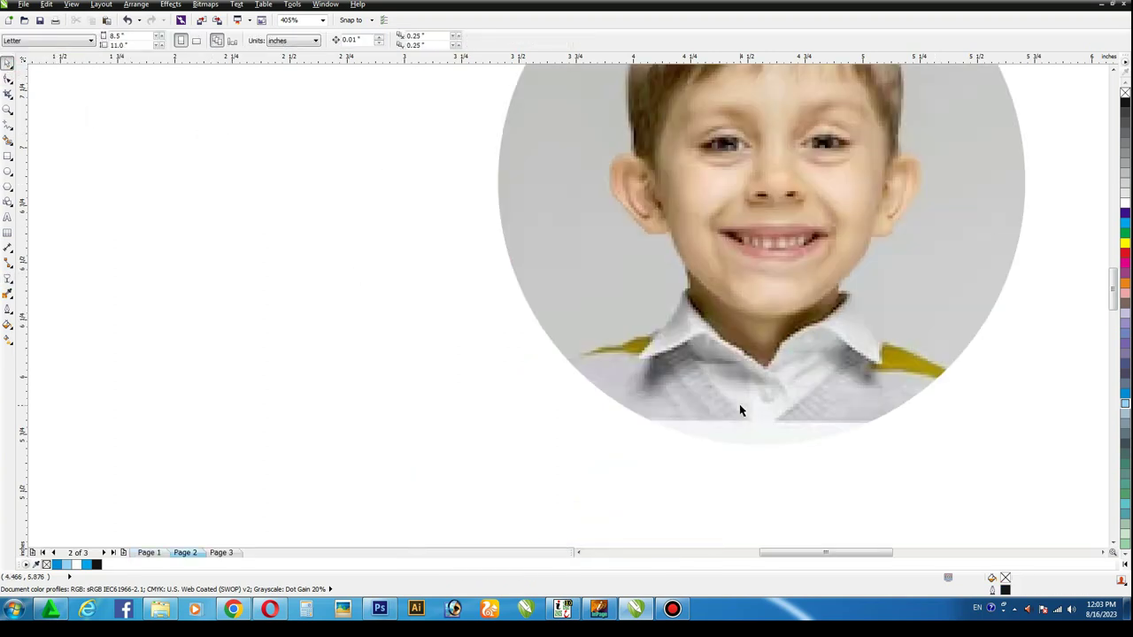
scroll(489, 159, down, 2)
mouse_move(305, 566)
mouse_down()
mouse_move(283, 564)
mouse_move(746, 314)
mouse_move(586, 392)
mouse_move(619, 431)
mouse_move(527, 224)
mouse_up()
scroll(702, 345, up, 3)
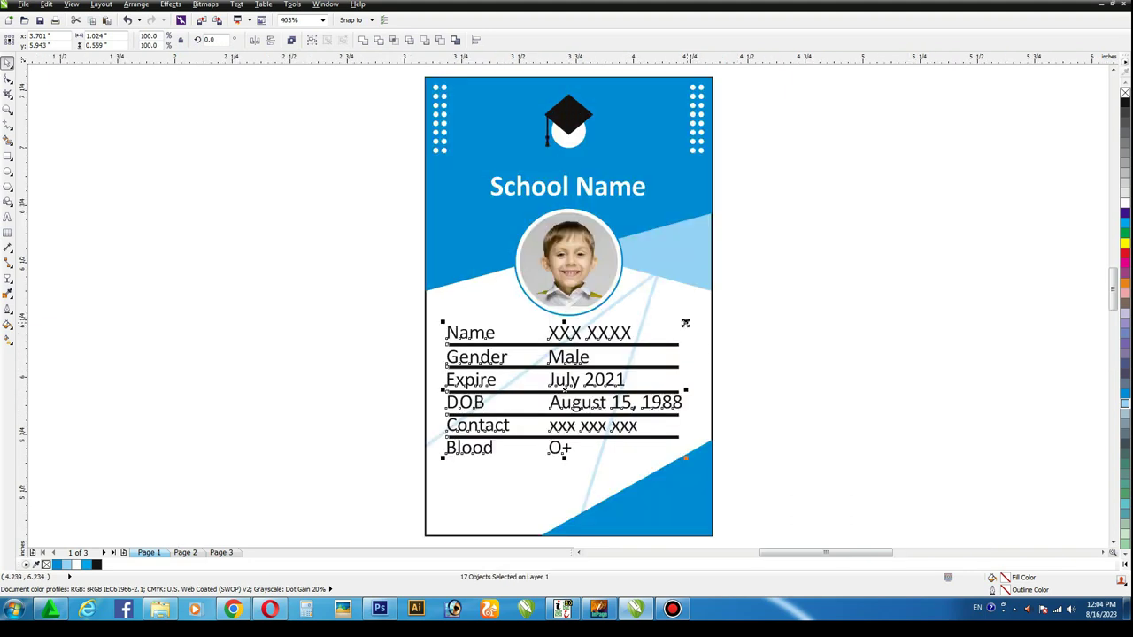
- Place the details table beneath the photo and scale it up to about 105%
mouse_move(685, 324)
mouse_down()
mouse_move(577, 361)
mouse_move(581, 376)
mouse_move(596, 357)
mouse_up()
click(602, 313)
drag(459, 448, 449, 453)
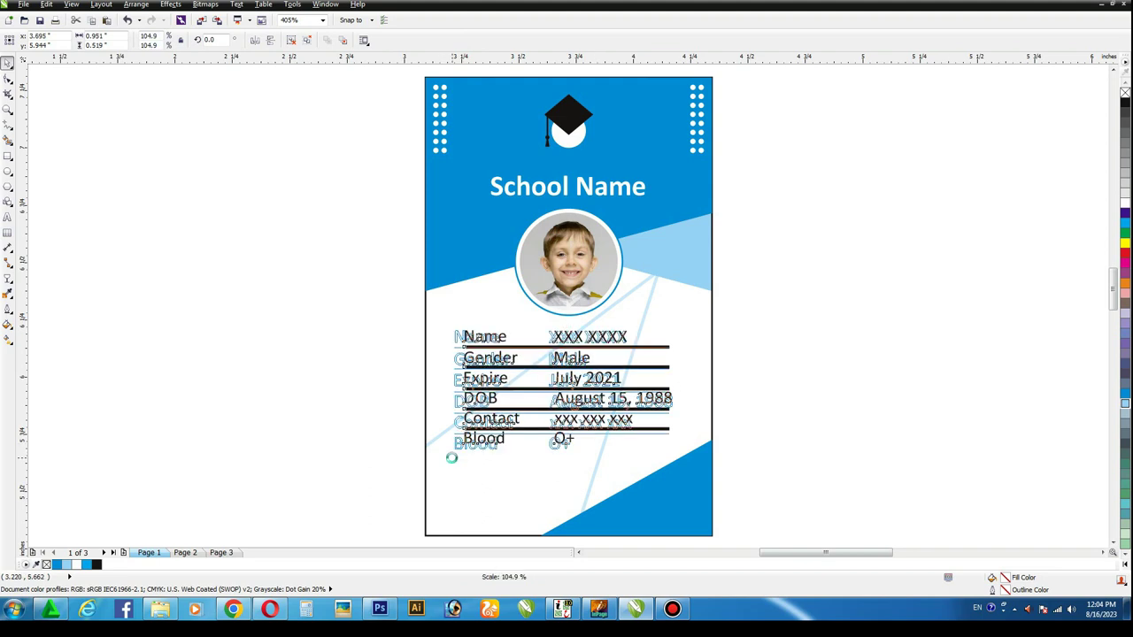
drag(677, 452, 683, 455)
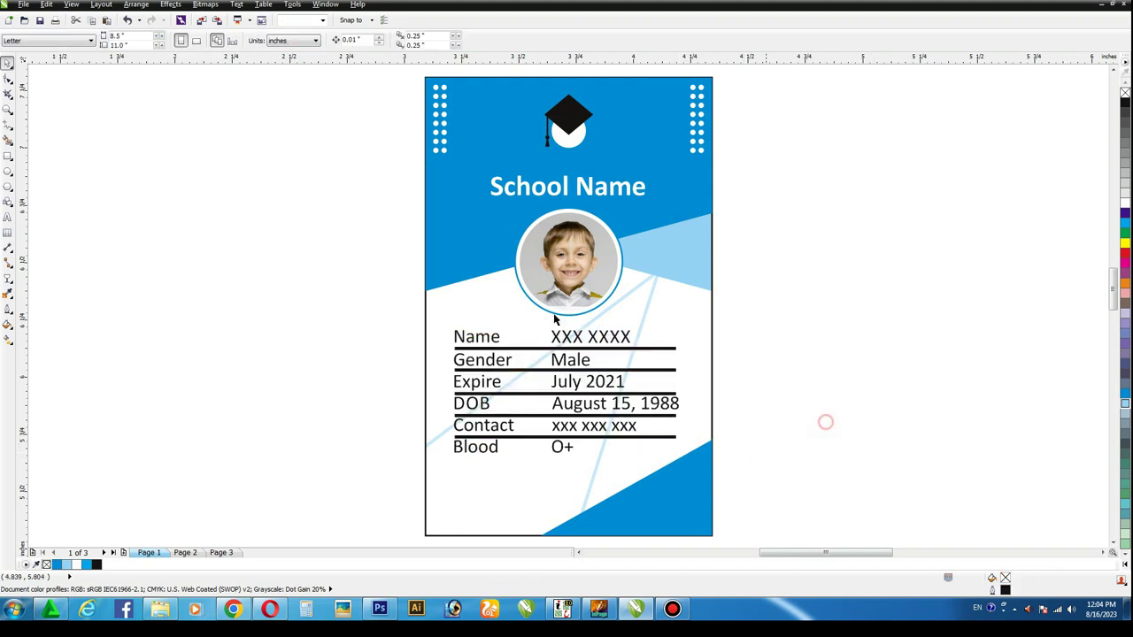
click(563, 335)
key(Tab)
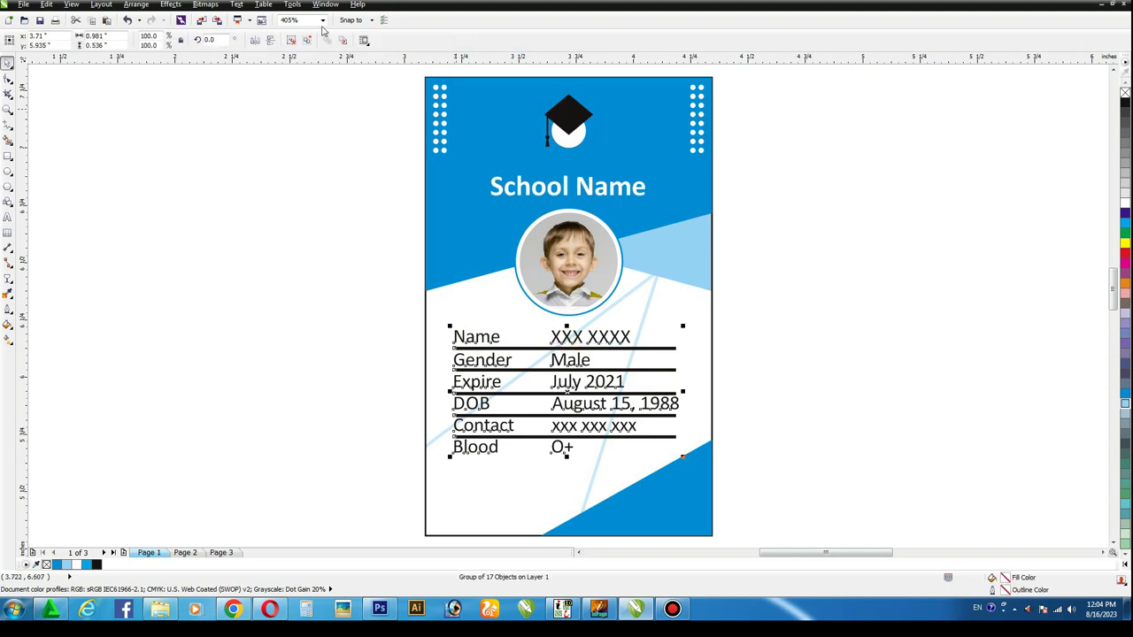
- Colour the six field labels blue to match the header
click(251, 297)
click(475, 336)
ctrl+click(475, 335)
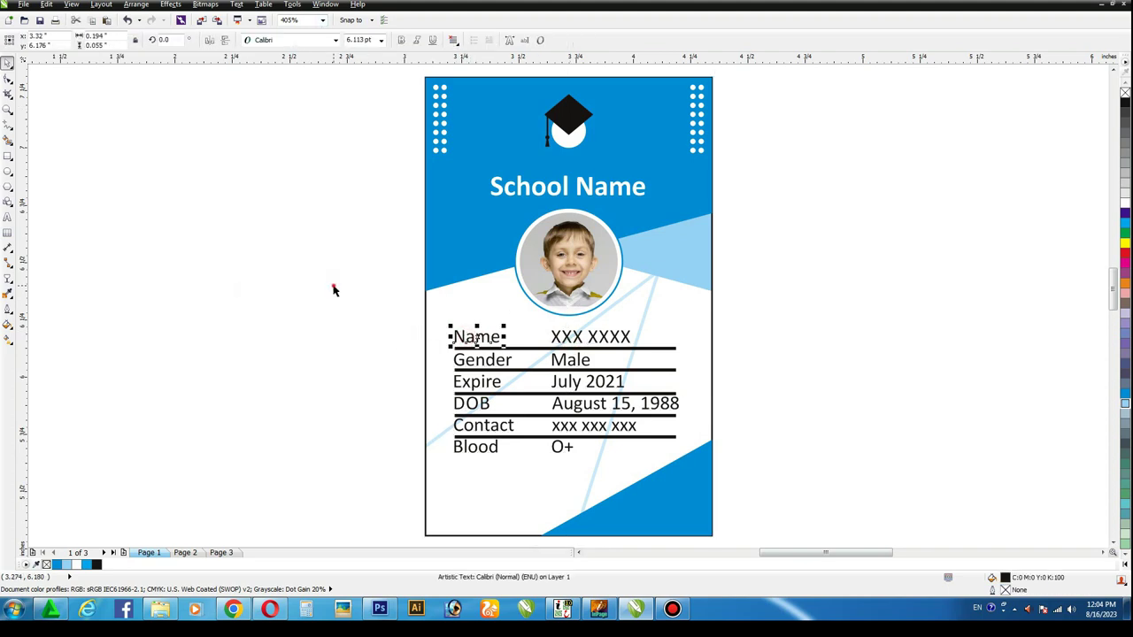
drag(334, 285, 520, 496)
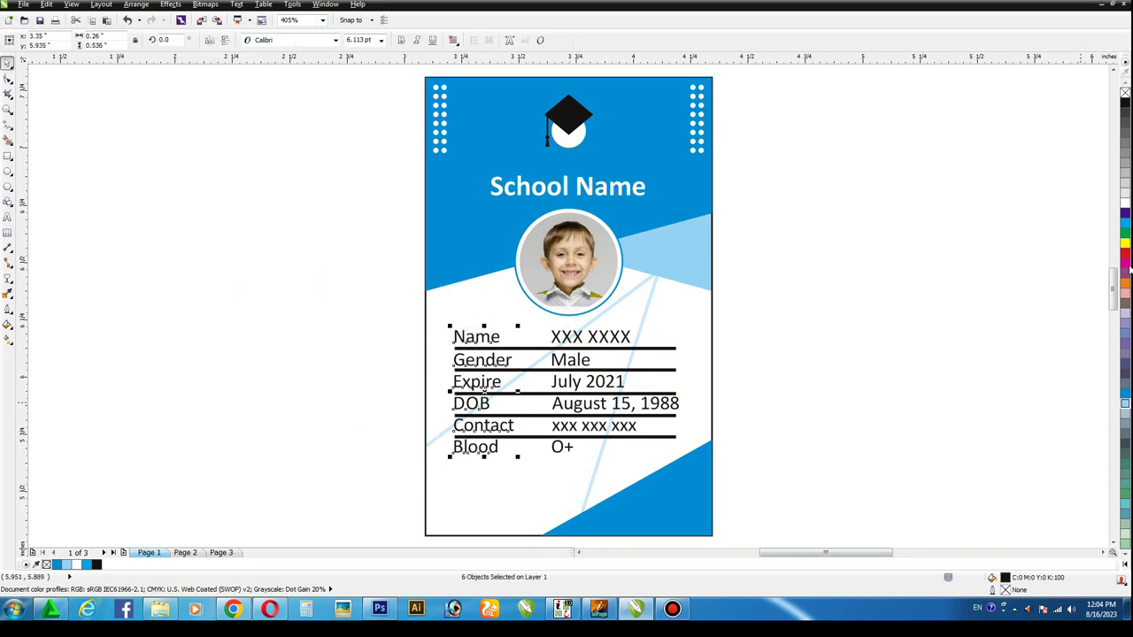
click(1124, 397)
click(1021, 316)
- Enlarge the info table slightly, group its 17 objects, and nudge it lower
drag(799, 320, 379, 478)
drag(682, 458, 686, 460)
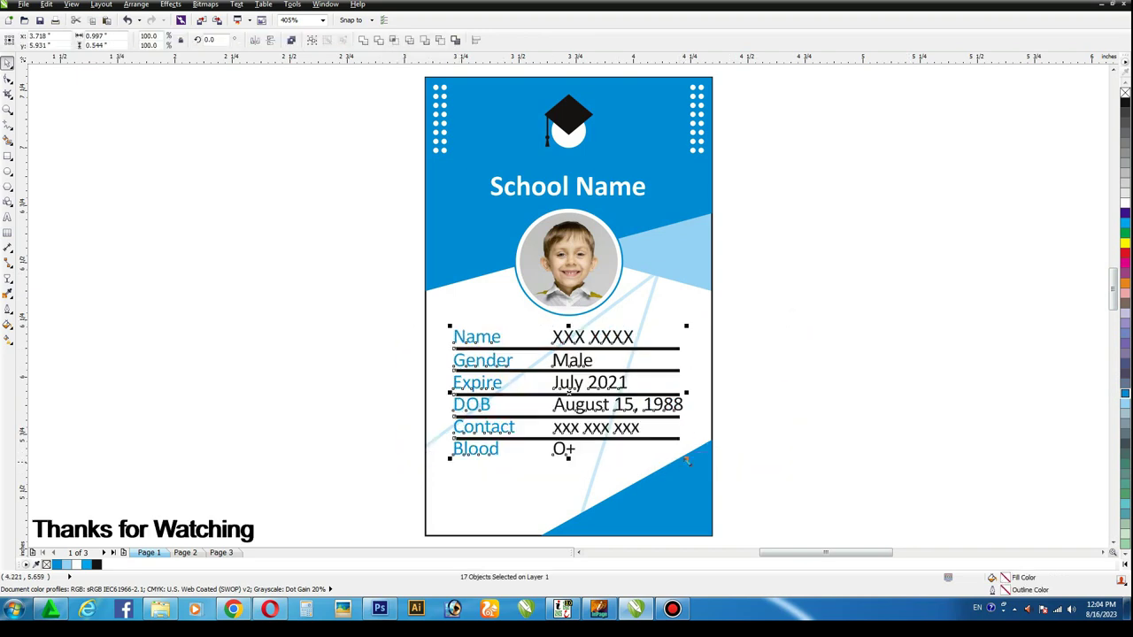
key(ctrl+g)
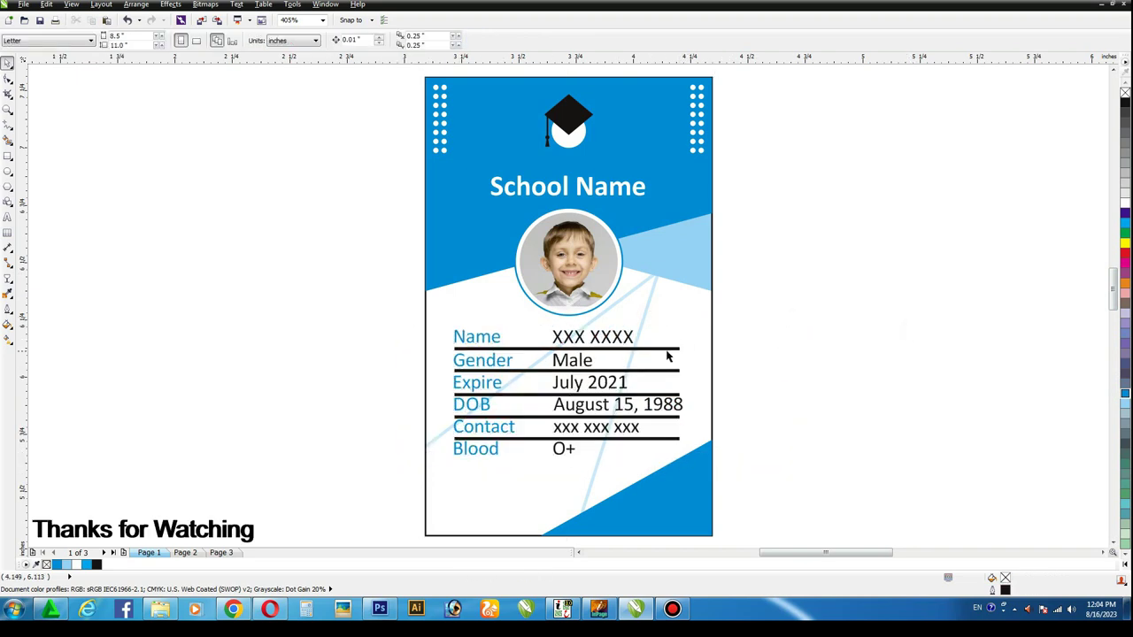
drag(662, 349, 662, 354)
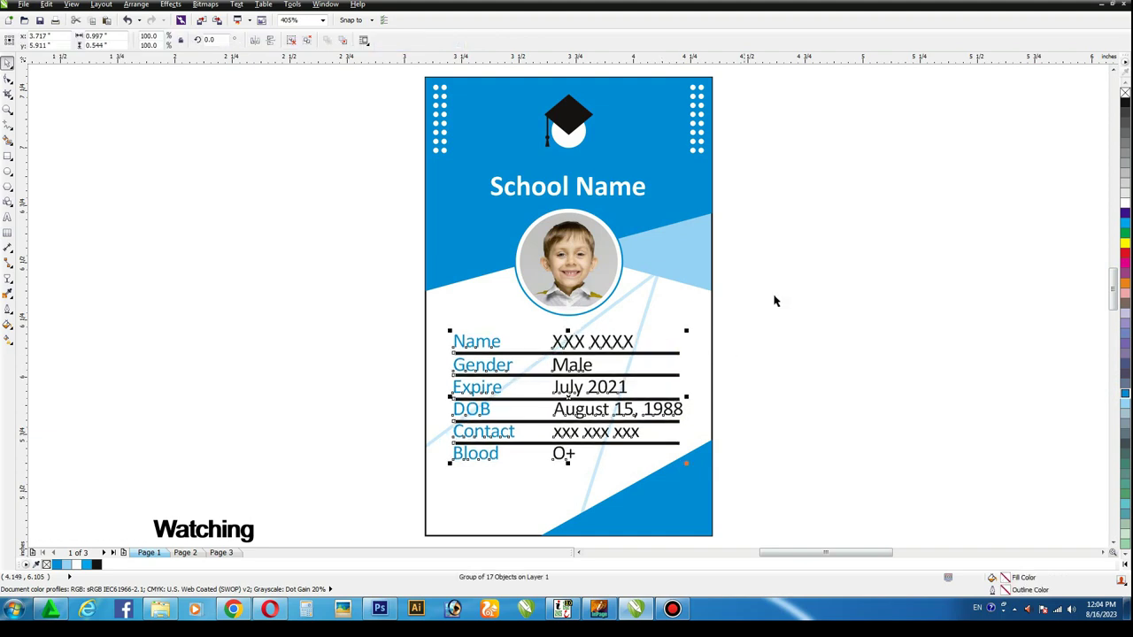